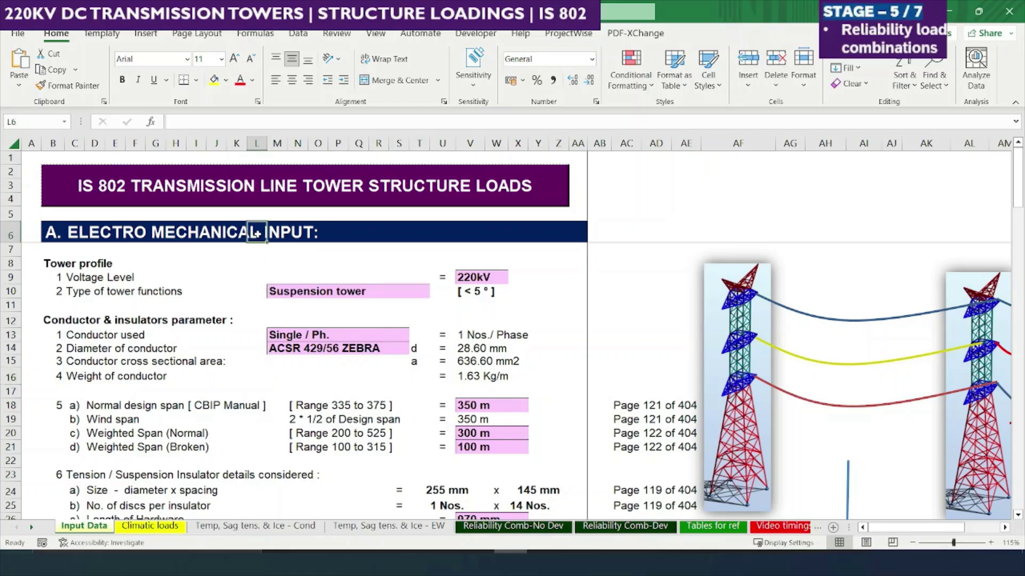
Choose Suspension tower as the type of tower functions in the tower profile inputs
{"action": "left_click", "coordinate": [334, 291]}
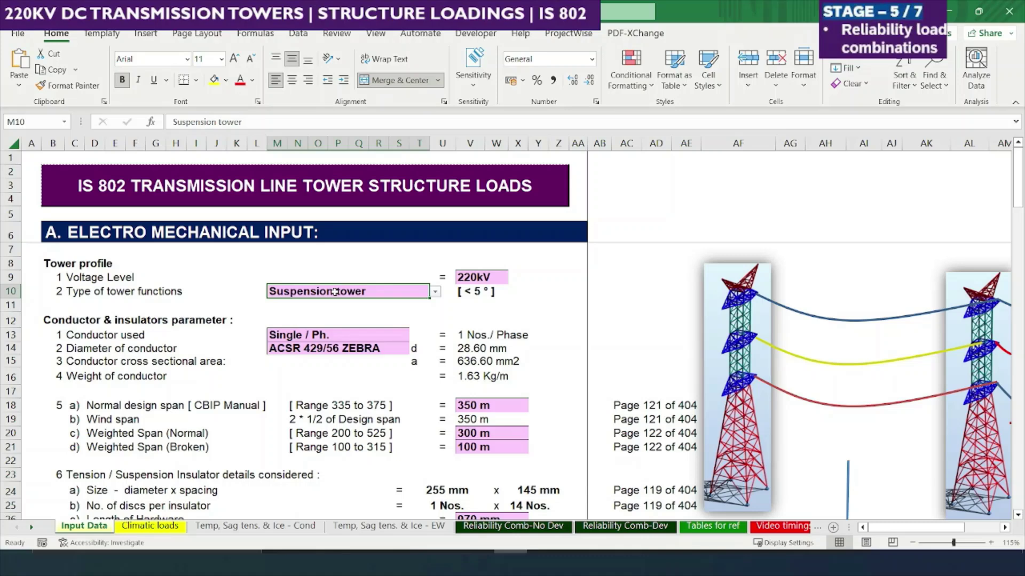
{"action": "left_click", "coordinate": [435, 292]}
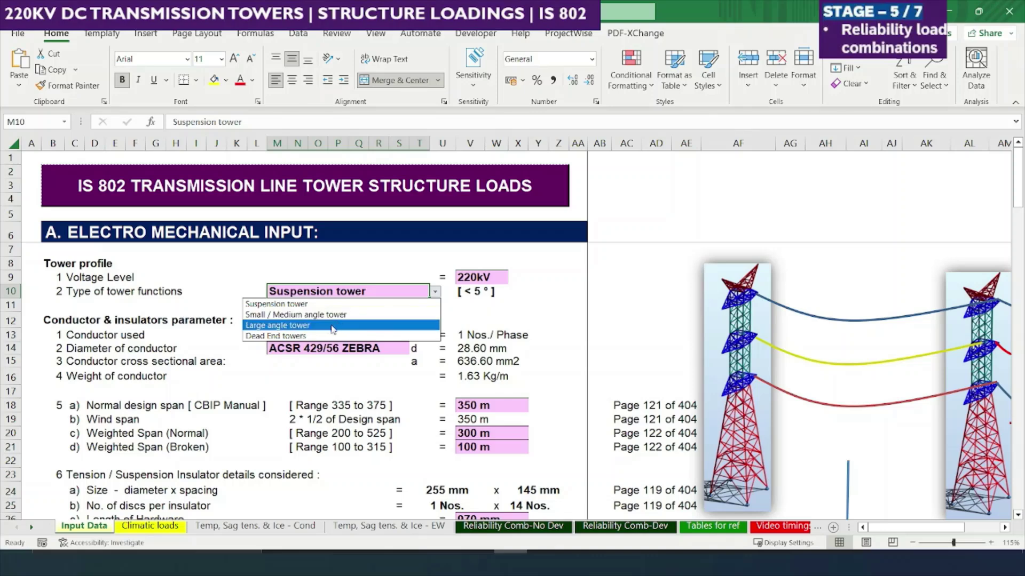
{"action": "left_click", "coordinate": [319, 307]}
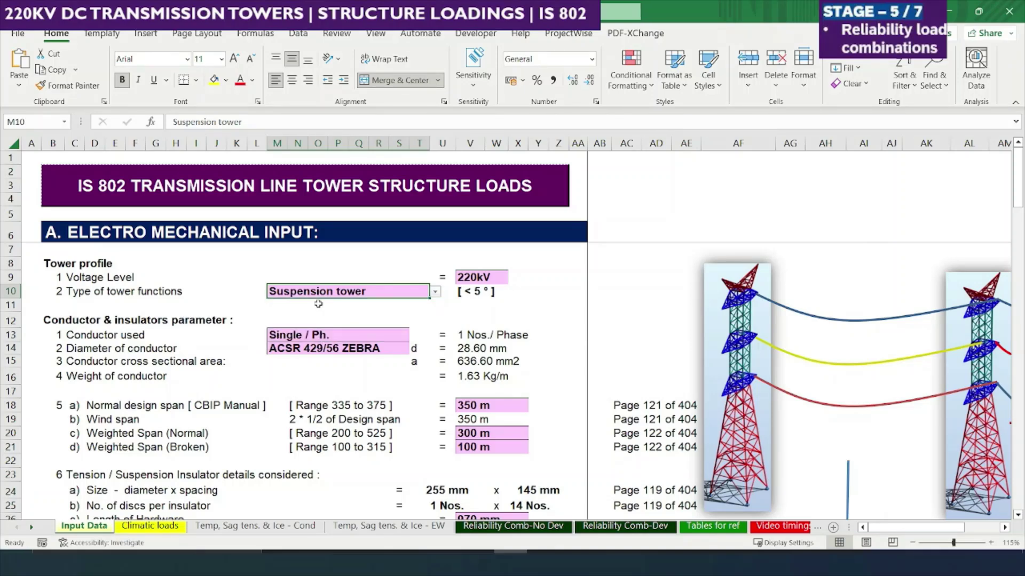
Examine the tower type reference and the conductor tension formula for longitudinal loads on the Reliability Comb-No Dev sheet
{"action": "left_click", "coordinate": [512, 527]}
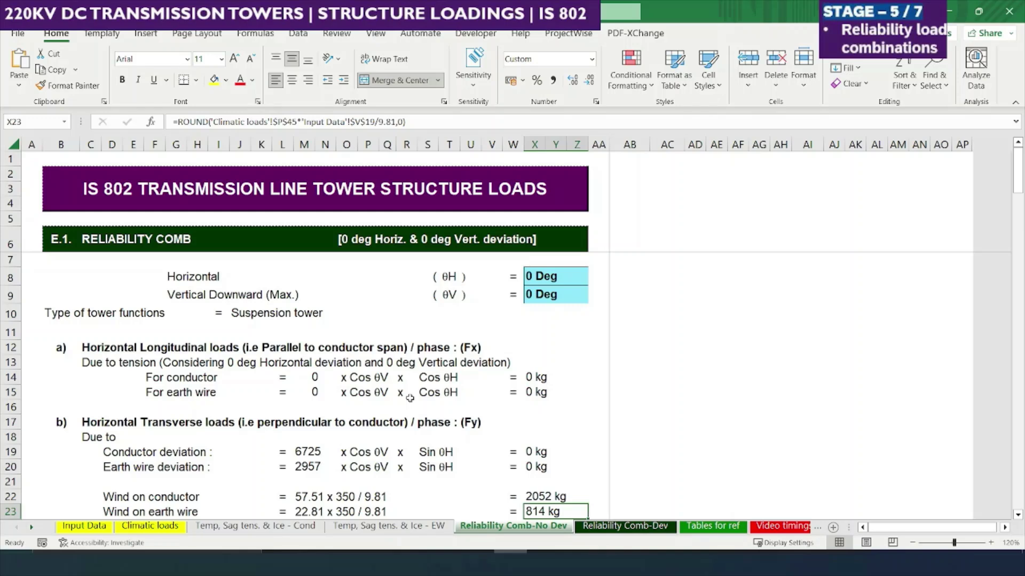
{"action": "left_click", "coordinate": [352, 341]}
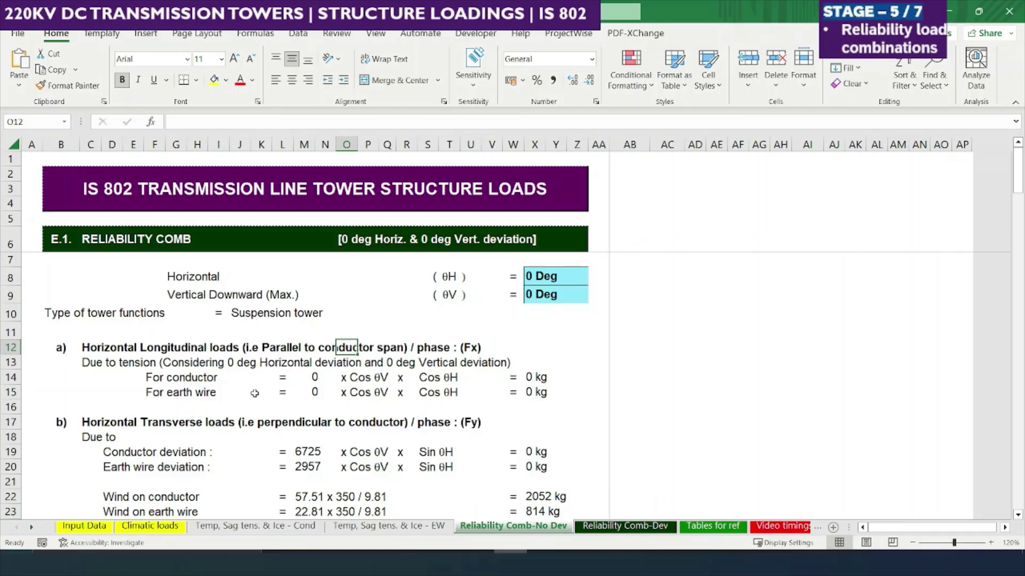
{"action": "left_click", "coordinate": [117, 351]}
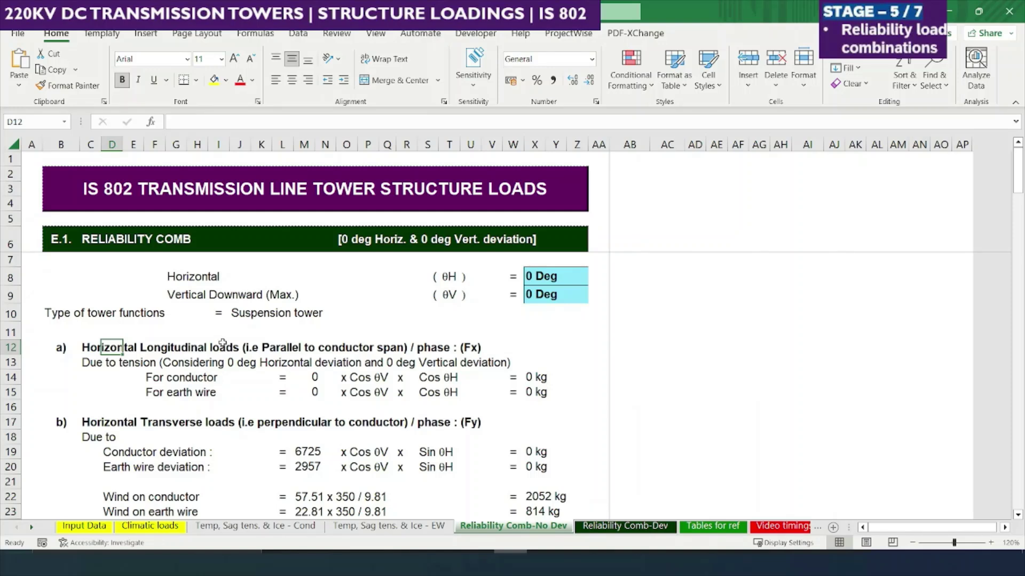
{"action": "left_click", "coordinate": [243, 330]}
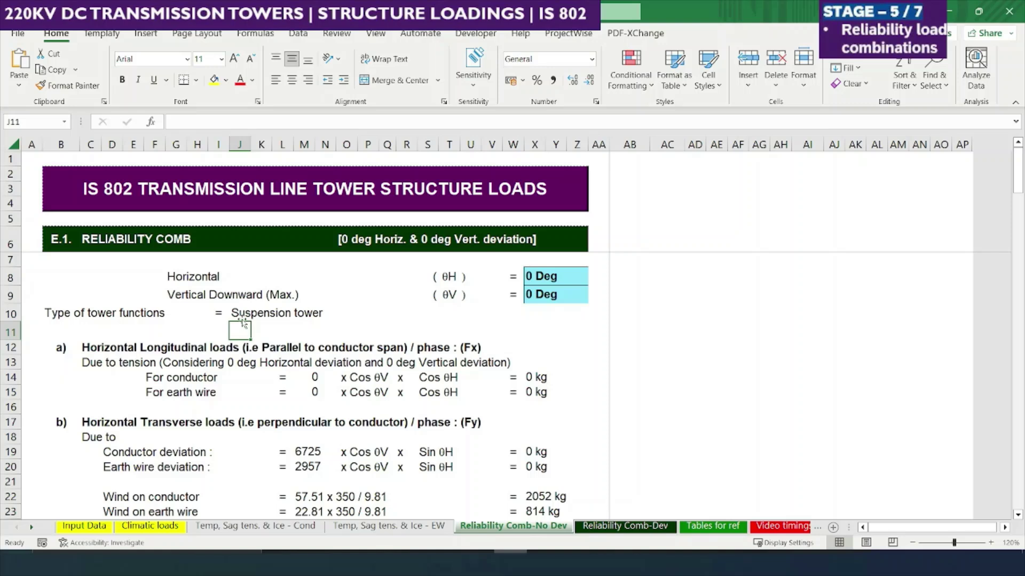
{"action": "left_click", "coordinate": [247, 313]}
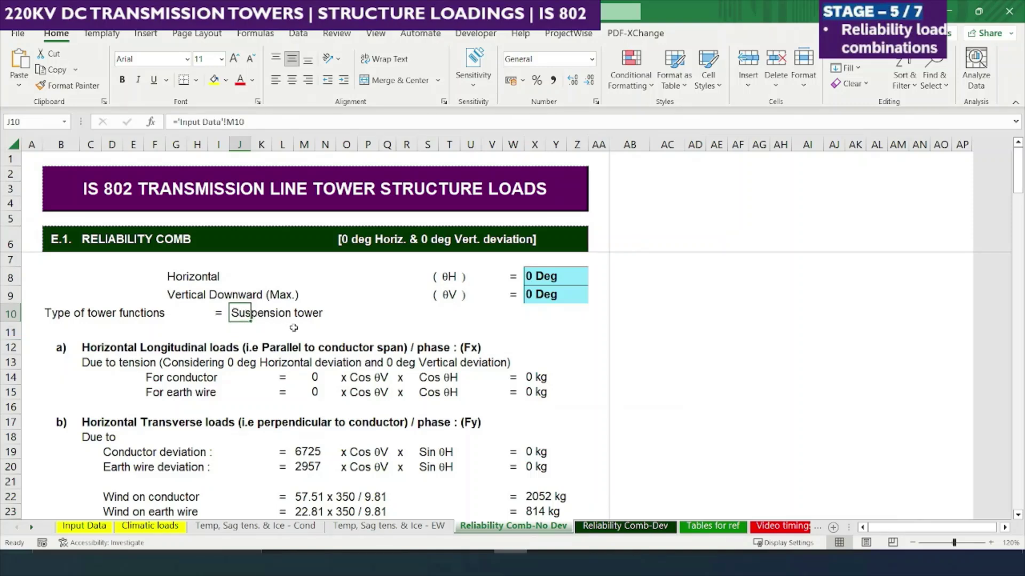
{"action": "left_click", "coordinate": [307, 378]}
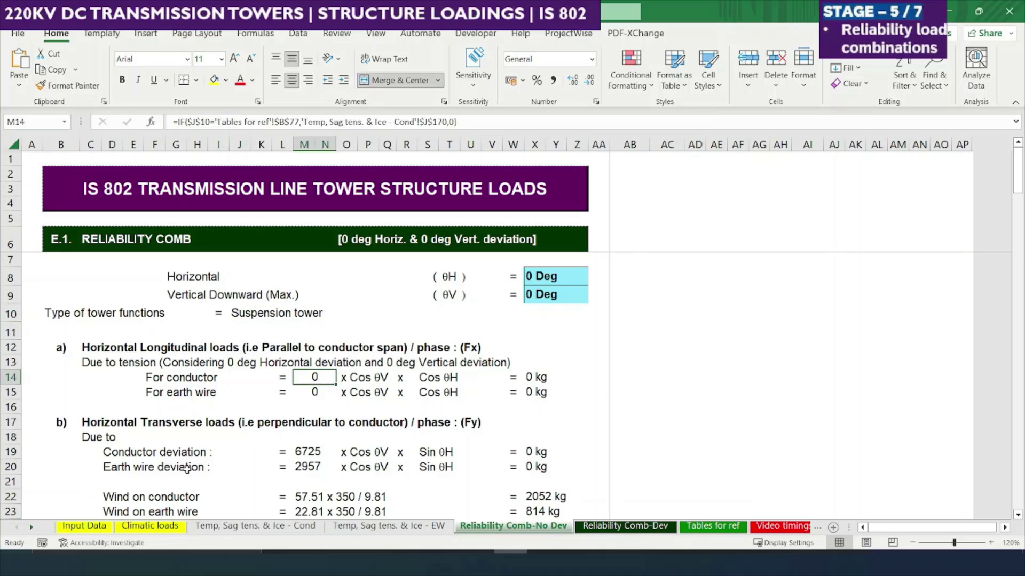
Set the type of tower functions to Dead End towers and inspect the conductor's longitudinal load on the Reliability Comb-No Dev sheet
{"action": "left_click", "coordinate": [104, 528]}
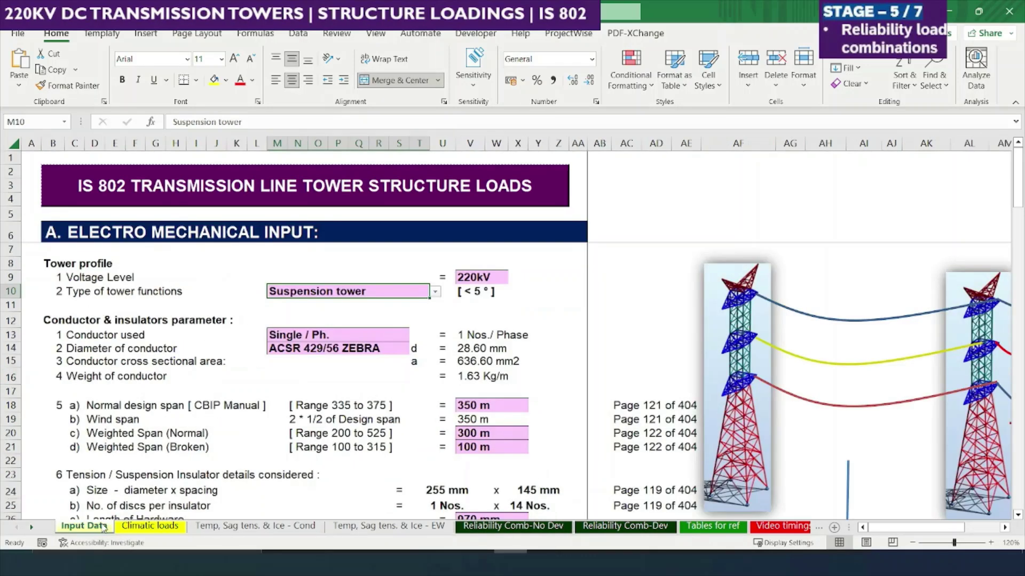
{"action": "left_click", "coordinate": [437, 292]}
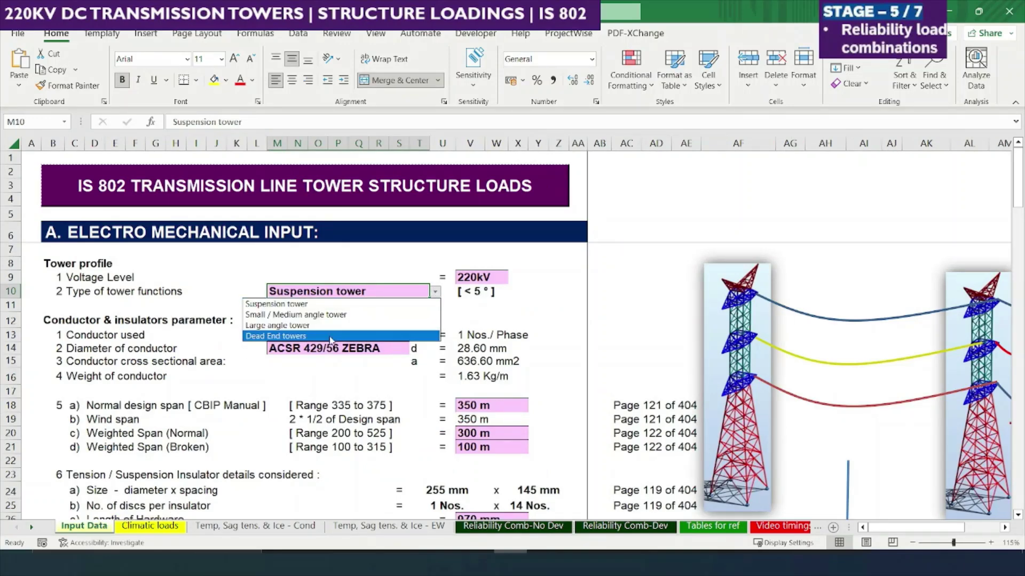
{"action": "left_click", "coordinate": [331, 337]}
{"action": "left_click", "coordinate": [565, 528]}
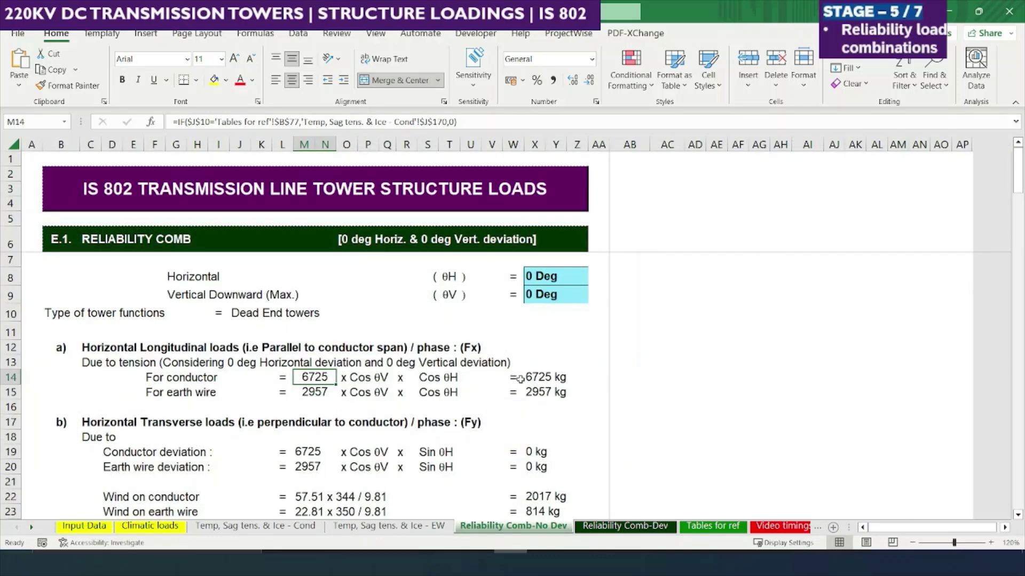
{"action": "left_click", "coordinate": [544, 379]}
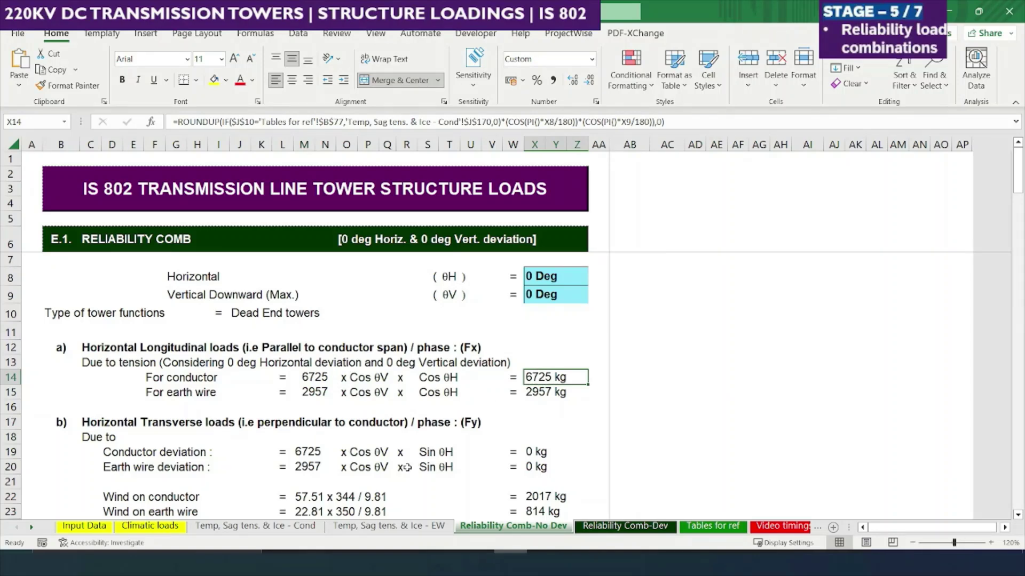
Compare the case 1 tensions in the conductor and earthwire sag summaries with the earth wire's longitudinal load
{"action": "left_click", "coordinate": [303, 527]}
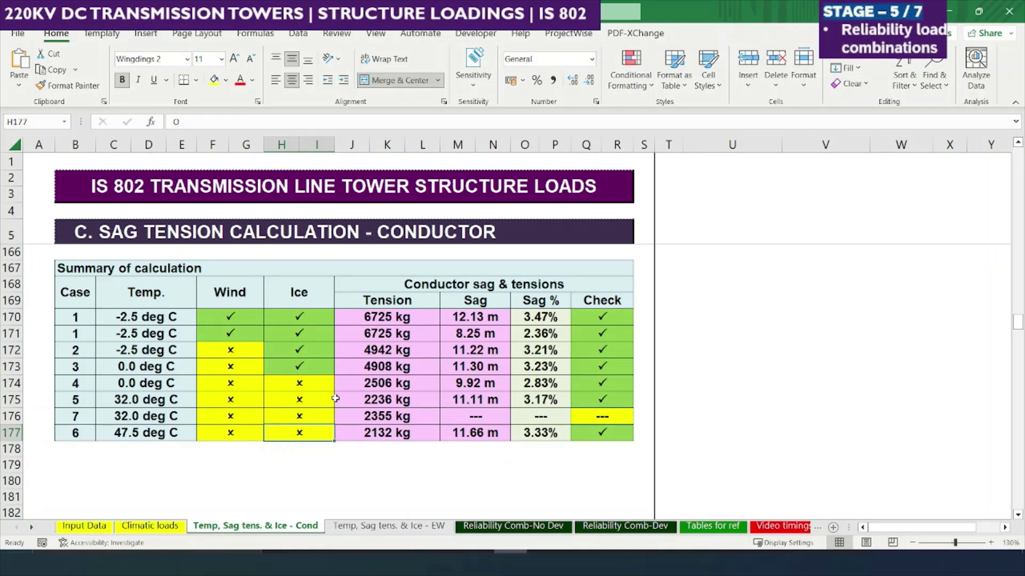
{"action": "left_click", "coordinate": [381, 317]}
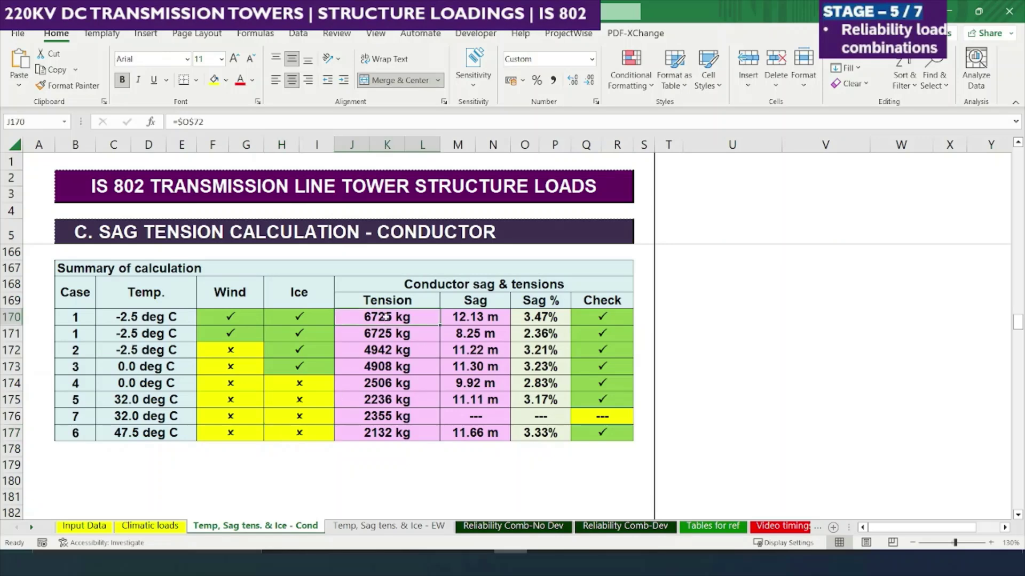
{"action": "left_click", "coordinate": [418, 530]}
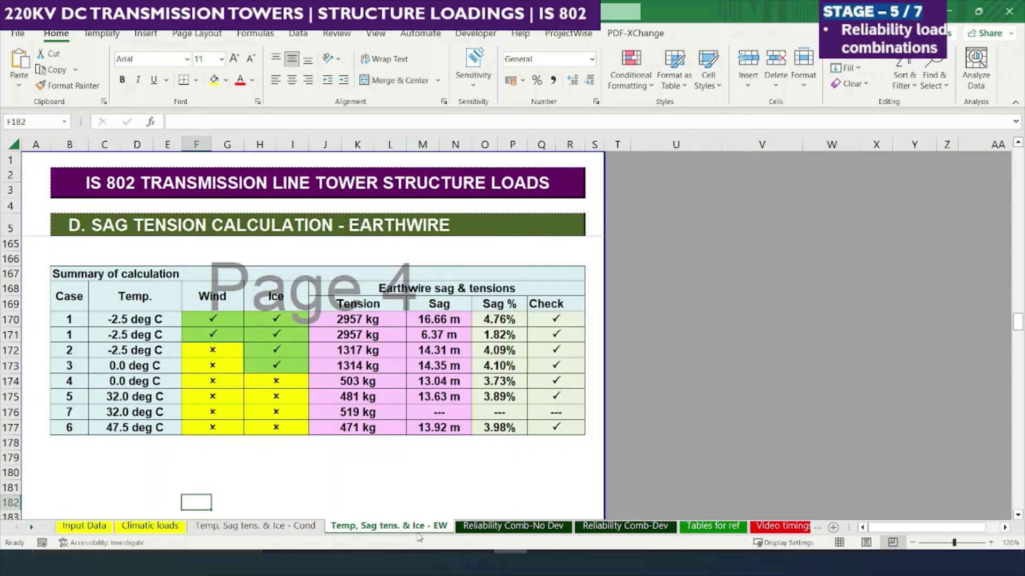
{"action": "left_click", "coordinate": [353, 323]}
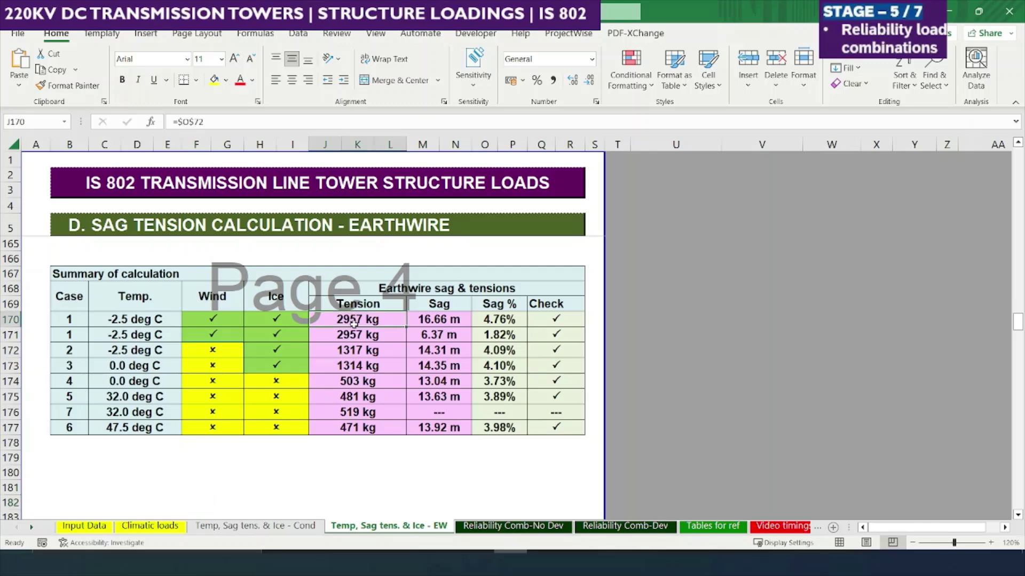
{"action": "left_click", "coordinate": [542, 529]}
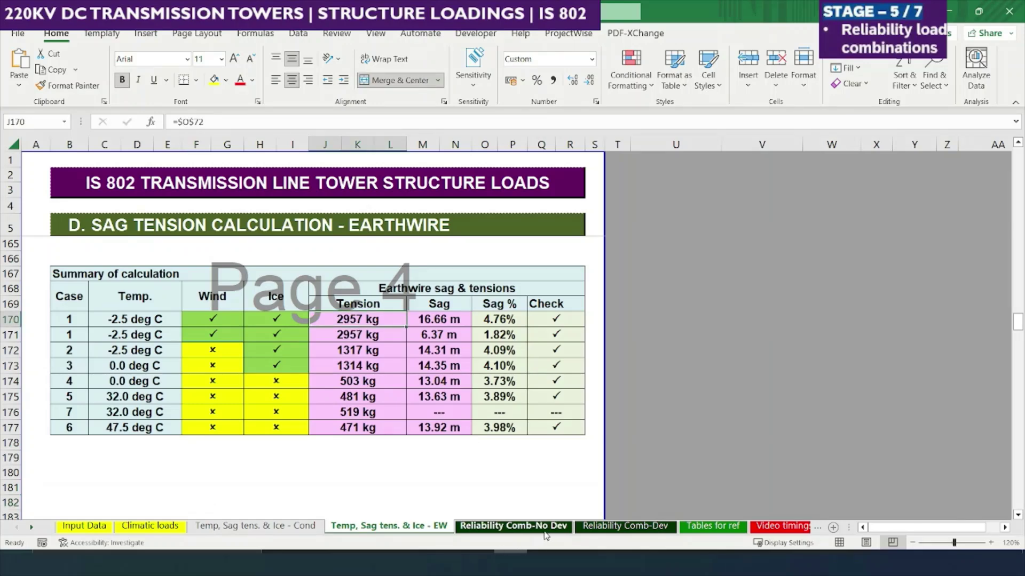
{"action": "left_click", "coordinate": [551, 393]}
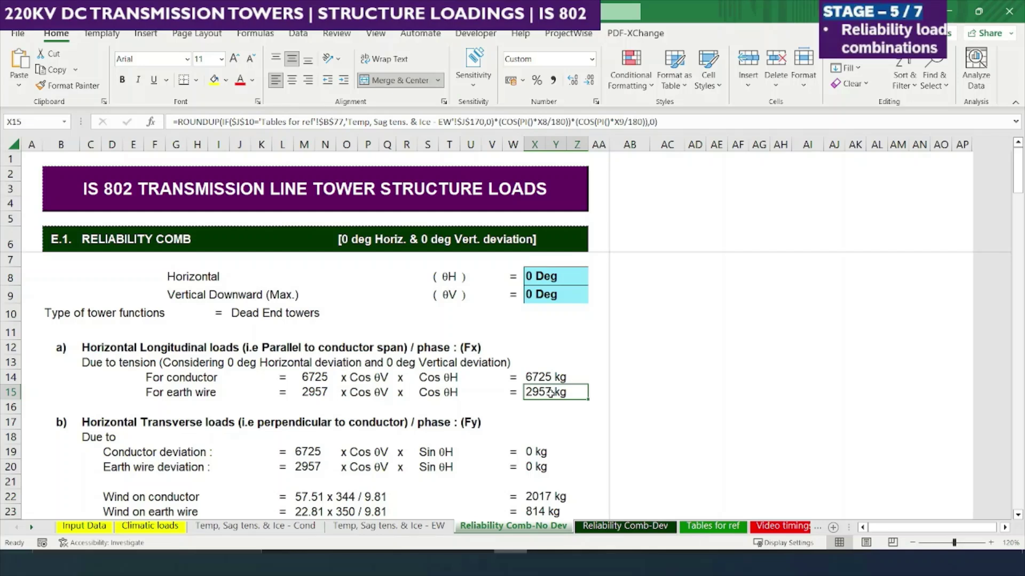
Set the type of tower functions back to Suspension tower and check the earth wire tension used for longitudinal loads
{"action": "left_click", "coordinate": [238, 316]}
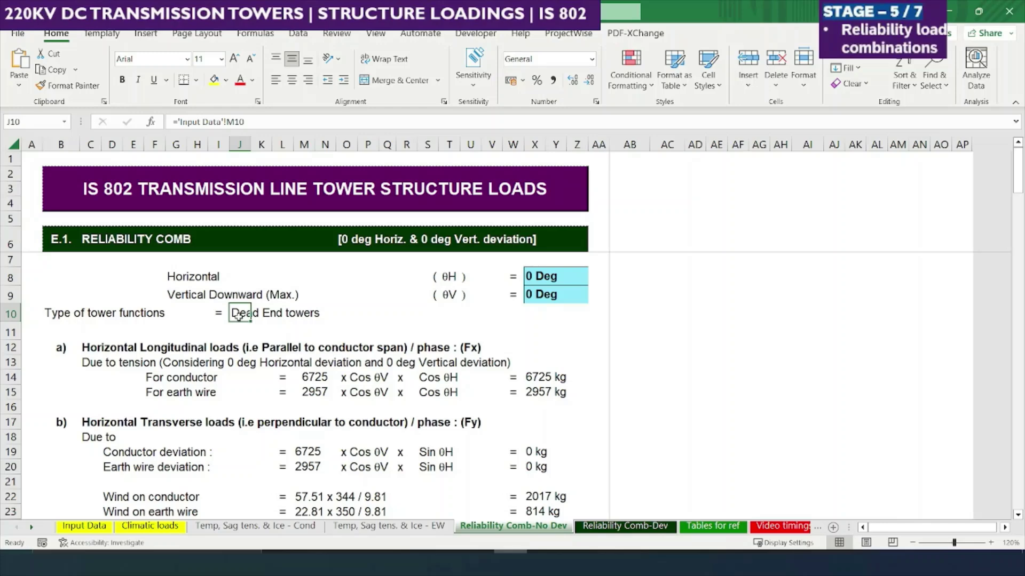
{"action": "key", "text": "ctrl+bracketleft"}
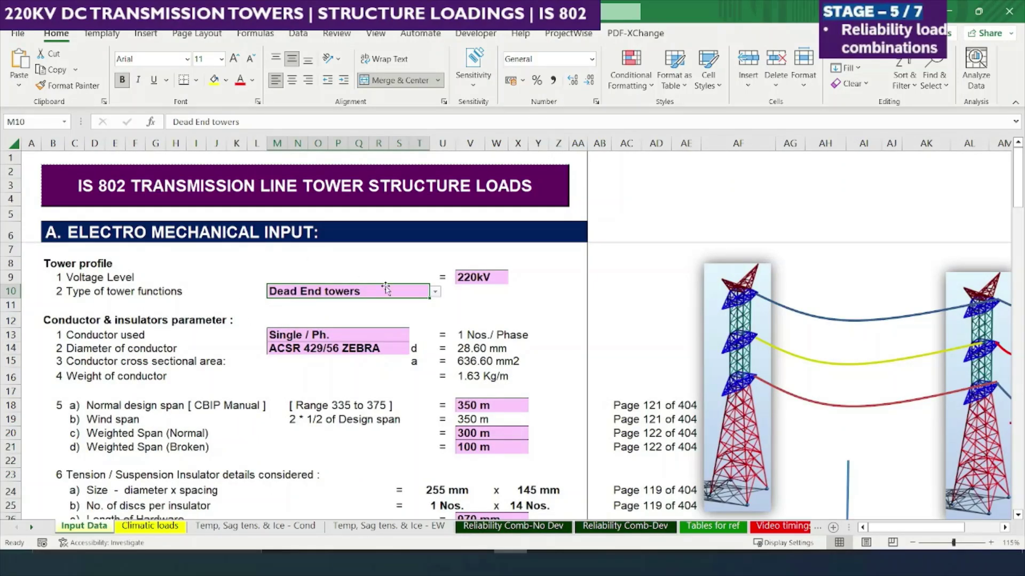
{"action": "left_click", "coordinate": [436, 292]}
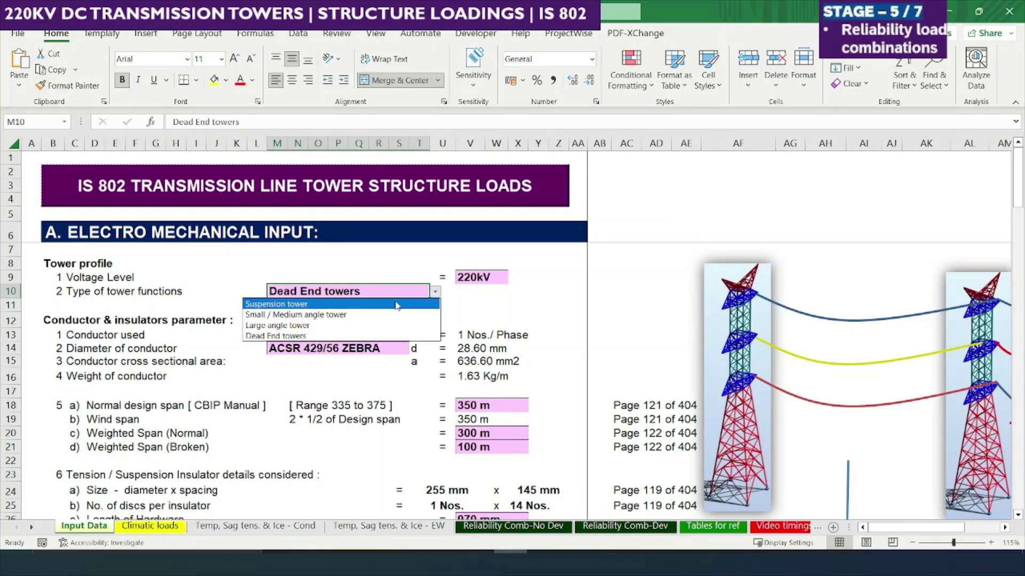
{"action": "left_click", "coordinate": [394, 301]}
{"action": "left_click", "coordinate": [519, 527]}
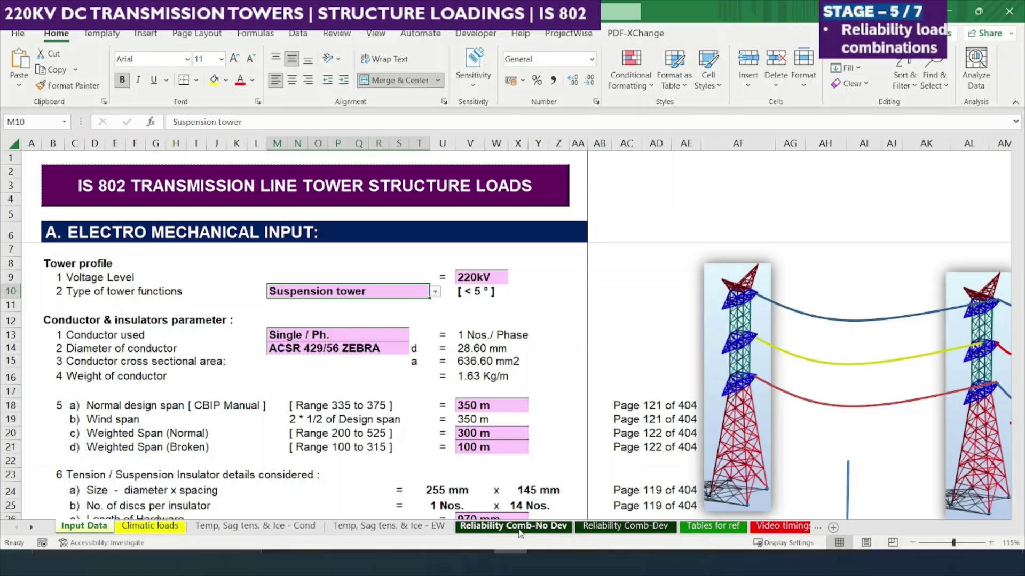
{"action": "left_click", "coordinate": [325, 389]}
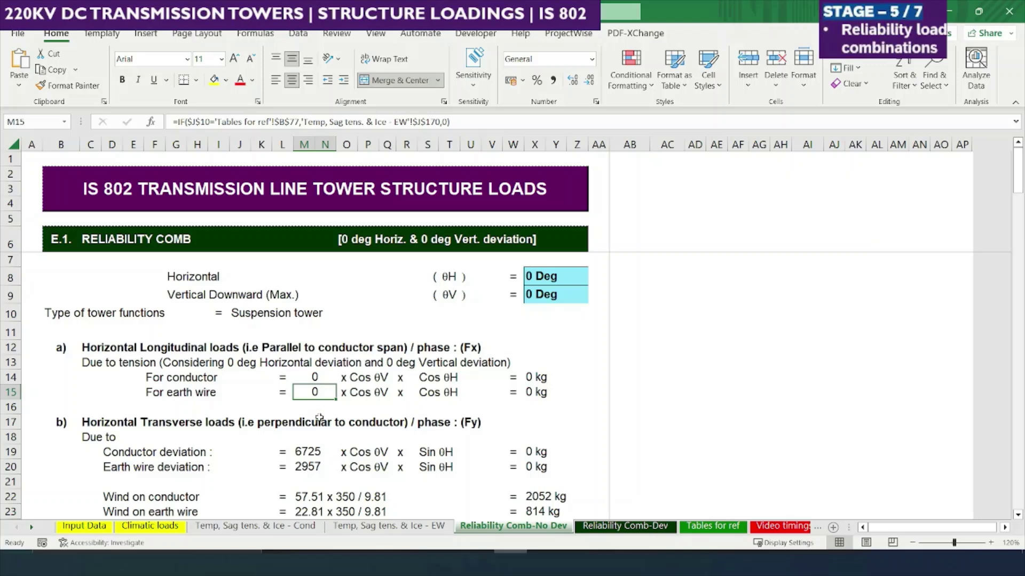
Examine the conductor and earth wire deviation tensions and the wind load rows under Horizontal Transverse loads
{"action": "left_click", "coordinate": [307, 448]}
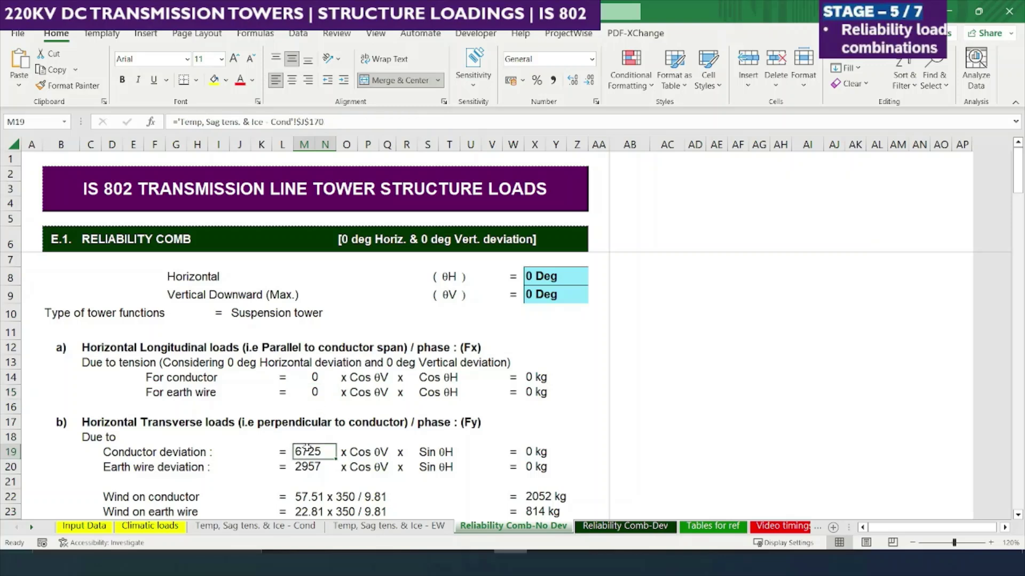
{"action": "key", "text": "Down"}
{"action": "key", "text": "Down"}
{"action": "key", "text": "Down"}
{"action": "key", "text": "Down"}
{"action": "key", "text": "Down"}
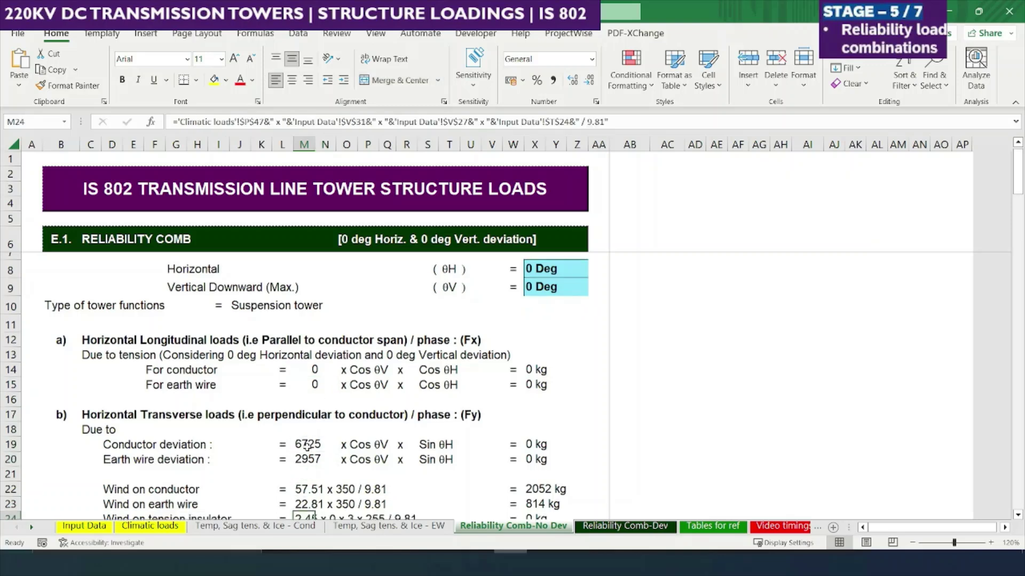
{"action": "key", "text": "Up"}
{"action": "key", "text": "Up"}
{"action": "key", "text": "Up"}
{"action": "key", "text": "Up"}
{"action": "key", "text": "Up"}
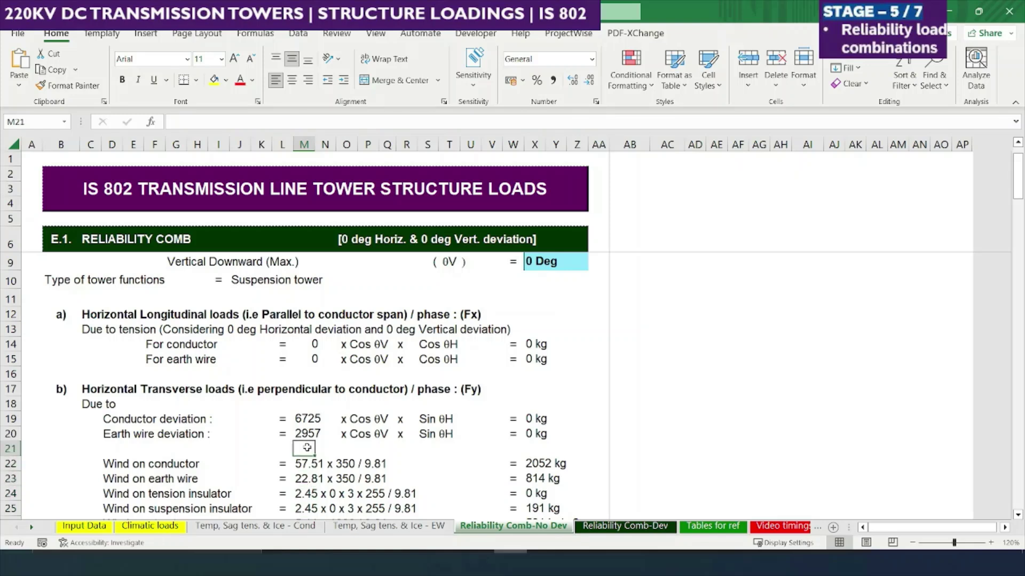
{"action": "key", "text": "Up"}
{"action": "key", "text": "Left"}
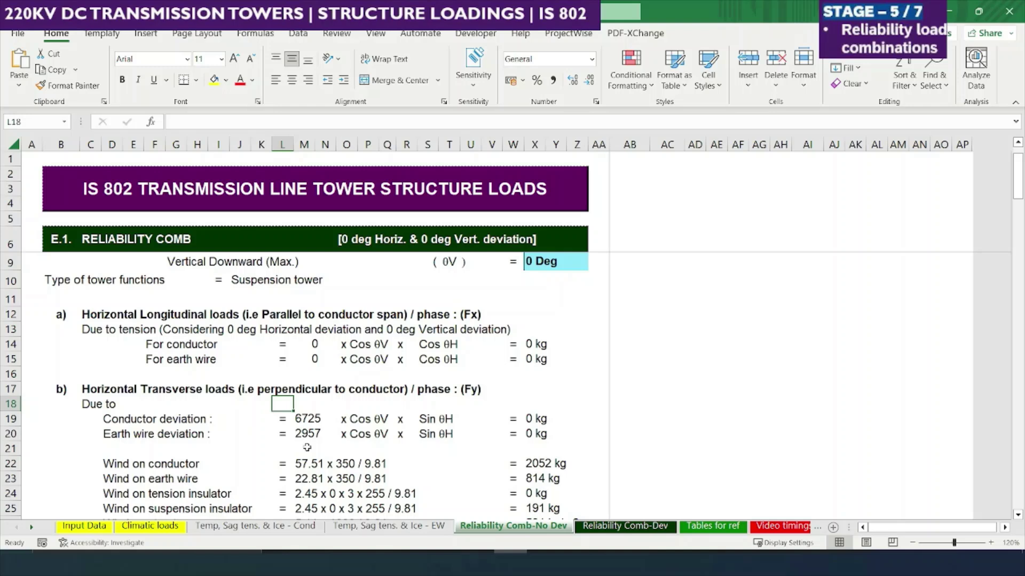
{"action": "key", "text": "Left"}
{"action": "key", "text": "Left"}
{"action": "key", "text": "Down"}
{"action": "key", "text": "Right"}
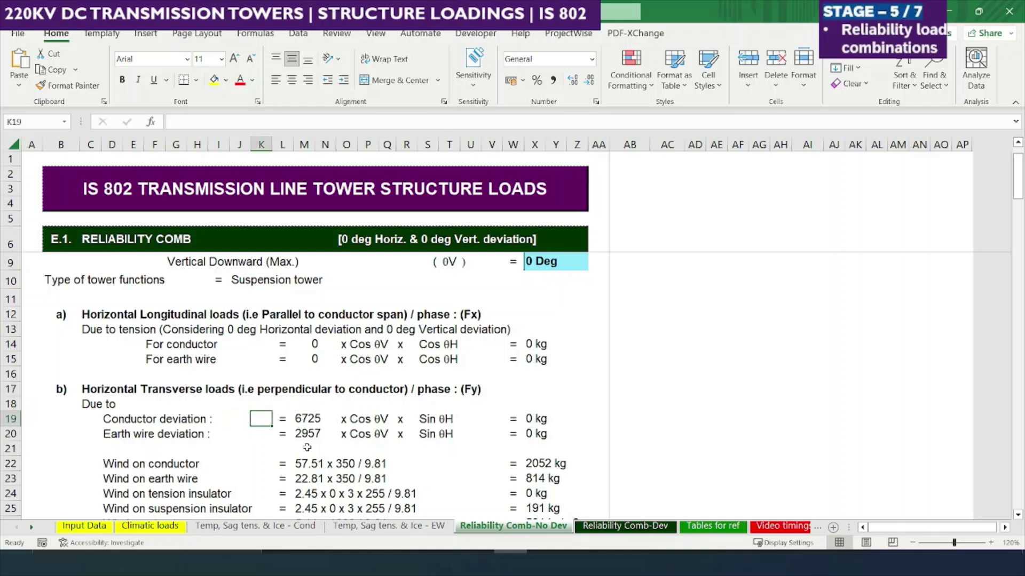
{"action": "key", "text": "Right"}
{"action": "key", "text": "Right"}
{"action": "key", "text": "Down"}
{"action": "key", "text": "Down"}
{"action": "key", "text": "Down"}
{"action": "key", "text": "Down"}
{"action": "key", "text": "Down"}
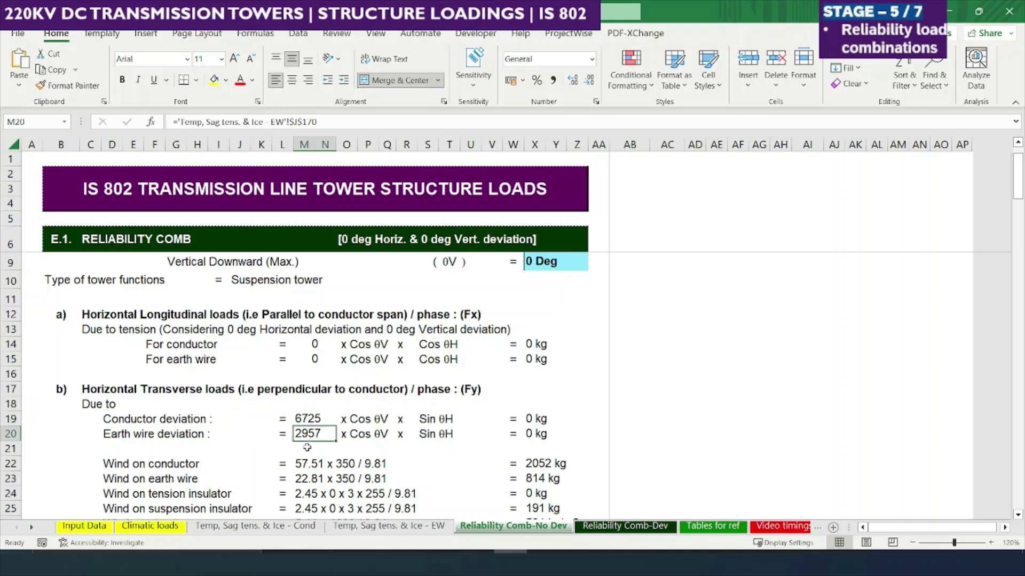
{"action": "key", "text": "Down"}
{"action": "key", "text": "Down"}
{"action": "key", "text": "Up"}
{"action": "key", "text": "Up"}
{"action": "key", "text": "Up"}
{"action": "key", "text": "Up"}
{"action": "key", "text": "Up"}
{"action": "key", "text": "Up"}
{"action": "key", "text": "Up"}
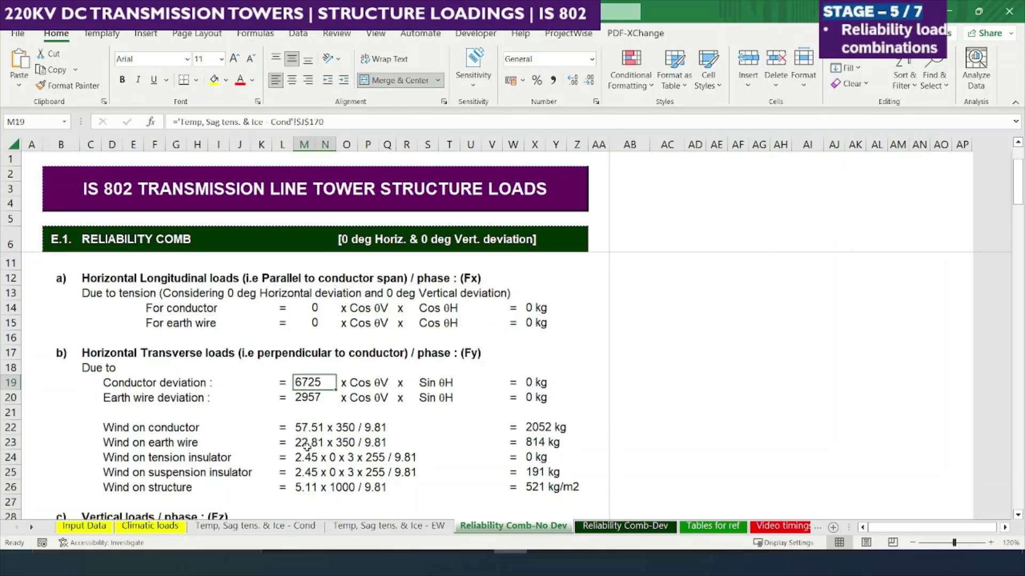
Review the deviation angles and inspect the cosine factor and the conductor deviation formula for the transverse loads
{"action": "key", "text": "Up"}
{"action": "key", "text": "Up"}
{"action": "key", "text": "Up"}
{"action": "key", "text": "Up"}
{"action": "key", "text": "Up"}
{"action": "key", "text": "Up"}
{"action": "key", "text": "Up"}
{"action": "key", "text": "Up"}
{"action": "key", "text": "Up"}
{"action": "key", "text": "Up"}
{"action": "key", "text": "Up"}
{"action": "key", "text": "Up"}
{"action": "key", "text": "Up"}
{"action": "key", "text": "Up"}
{"action": "key", "text": "Up"}
{"action": "key", "text": "Up"}
{"action": "key", "text": "Up"}
{"action": "key", "text": "Up"}
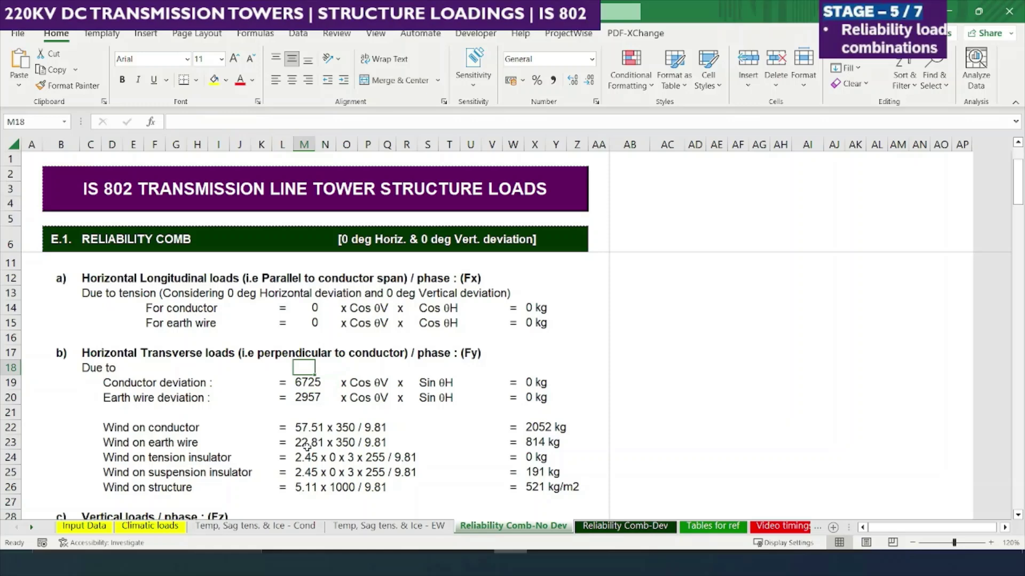
{"action": "key", "text": "Right"}
{"action": "key", "text": "Down"}
{"action": "key", "text": "Right"}
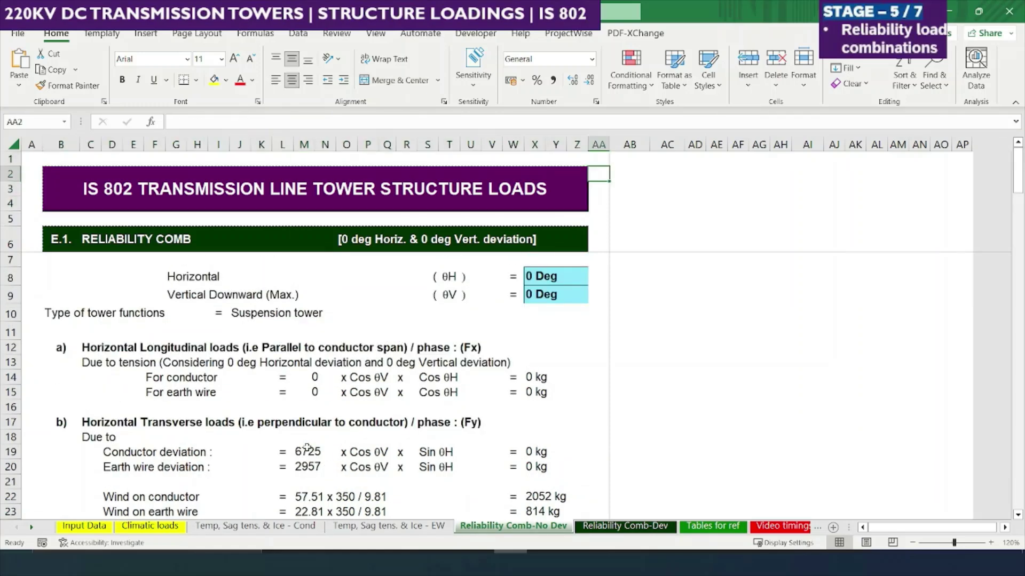
{"action": "left_click", "coordinate": [349, 468]}
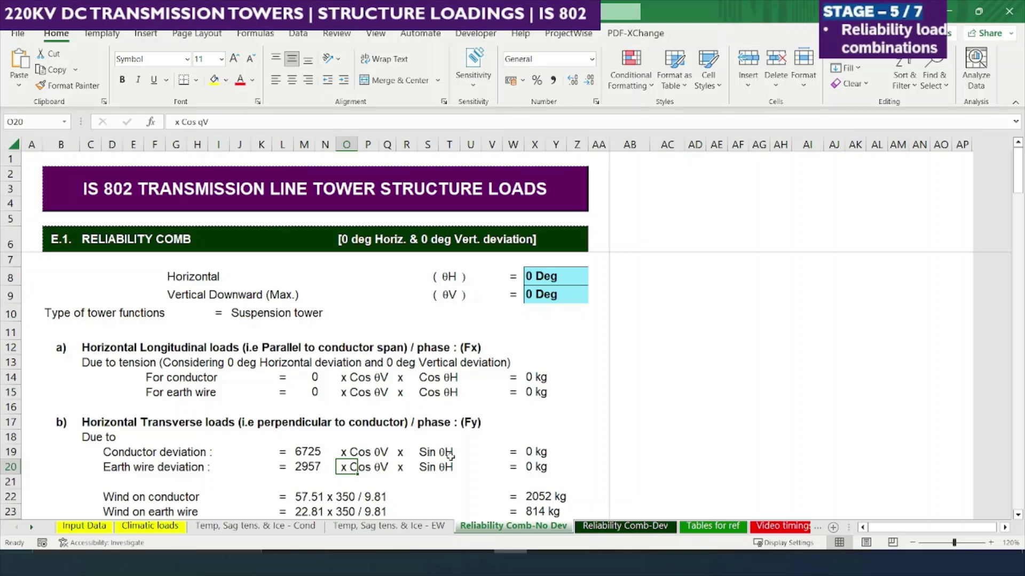
{"action": "left_click", "coordinate": [551, 453]}
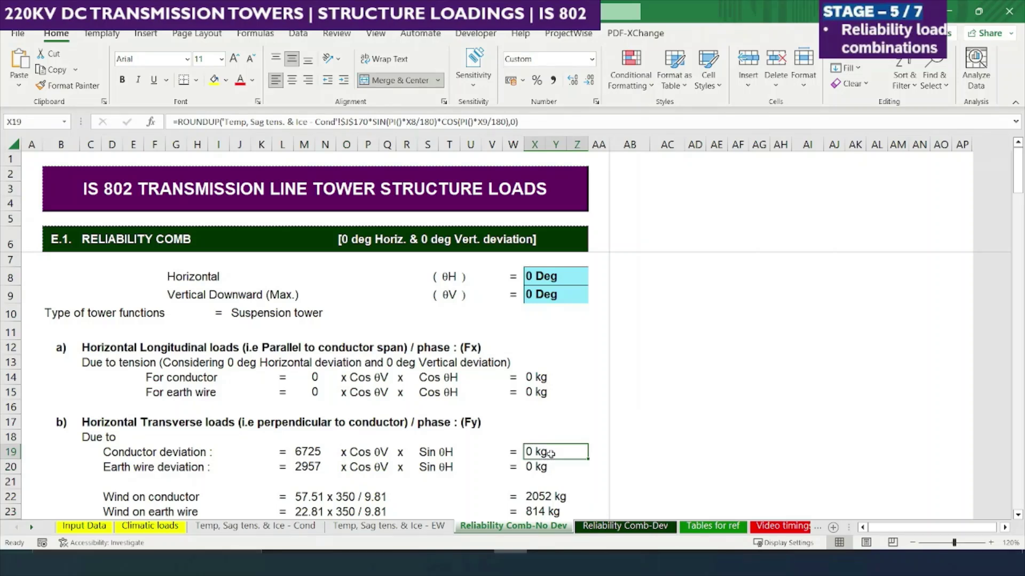
Inspect the earth wire deviation formula and the Wind on conductor expression and formula under Horizontal Transverse loads
{"action": "left_click", "coordinate": [538, 481]}
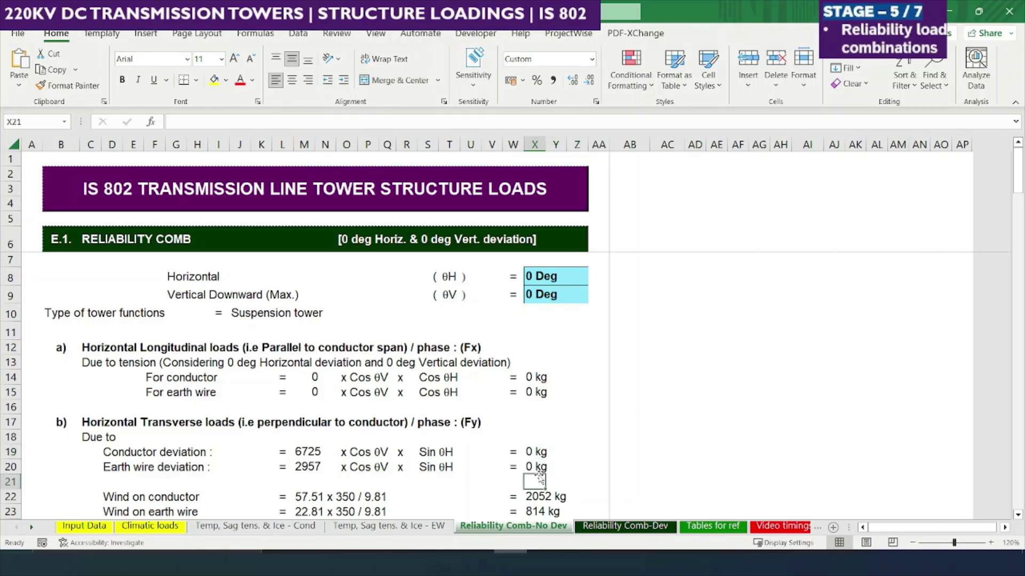
{"action": "left_click", "coordinate": [533, 469]}
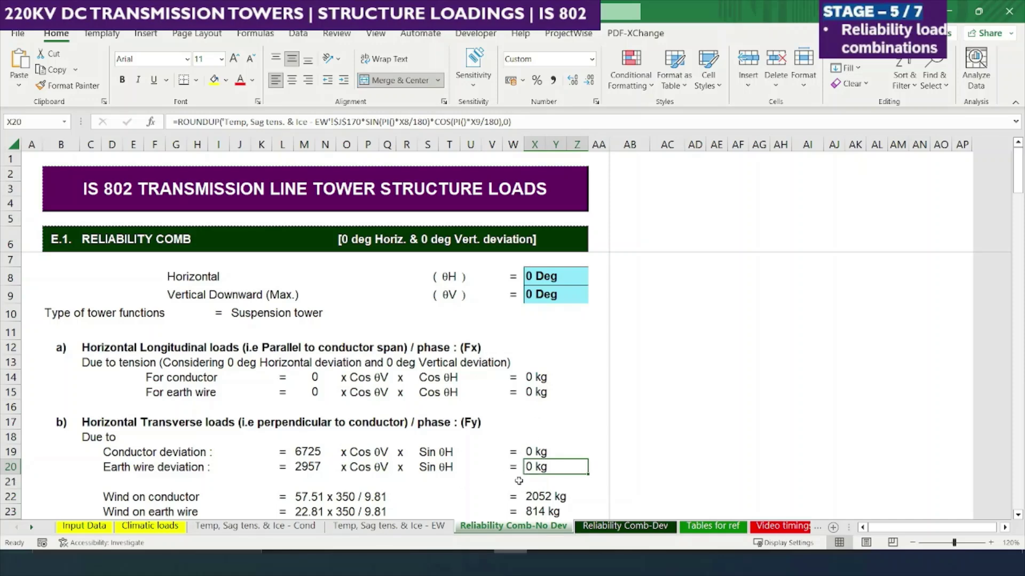
{"action": "key", "text": "Down"}
{"action": "key", "text": "Down"}
{"action": "key", "text": "Down"}
{"action": "key", "text": "Down"}
{"action": "key", "text": "Down"}
{"action": "key", "text": "Down"}
{"action": "key", "text": "Down"}
{"action": "key", "text": "Down"}
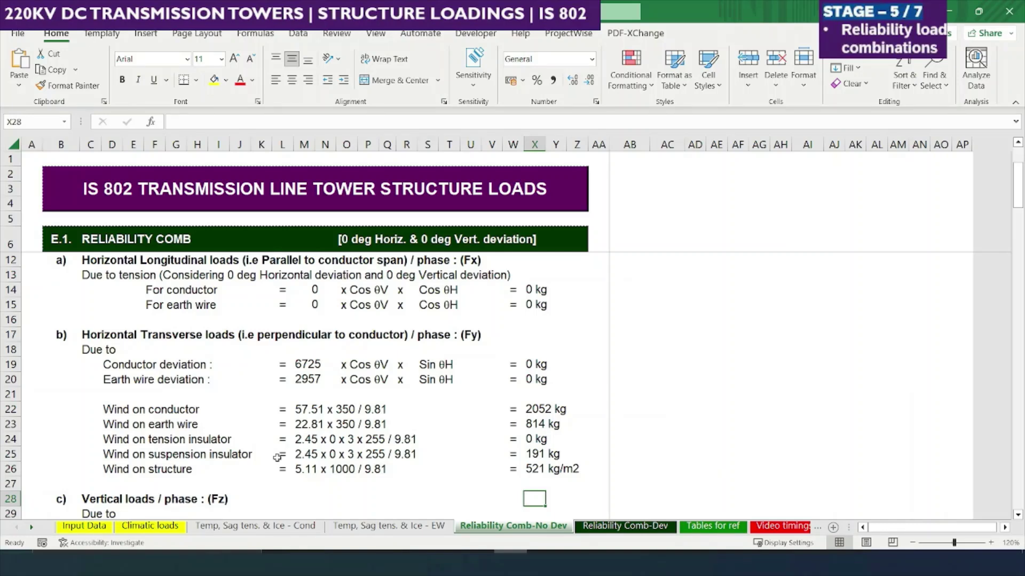
{"action": "left_click", "coordinate": [308, 404]}
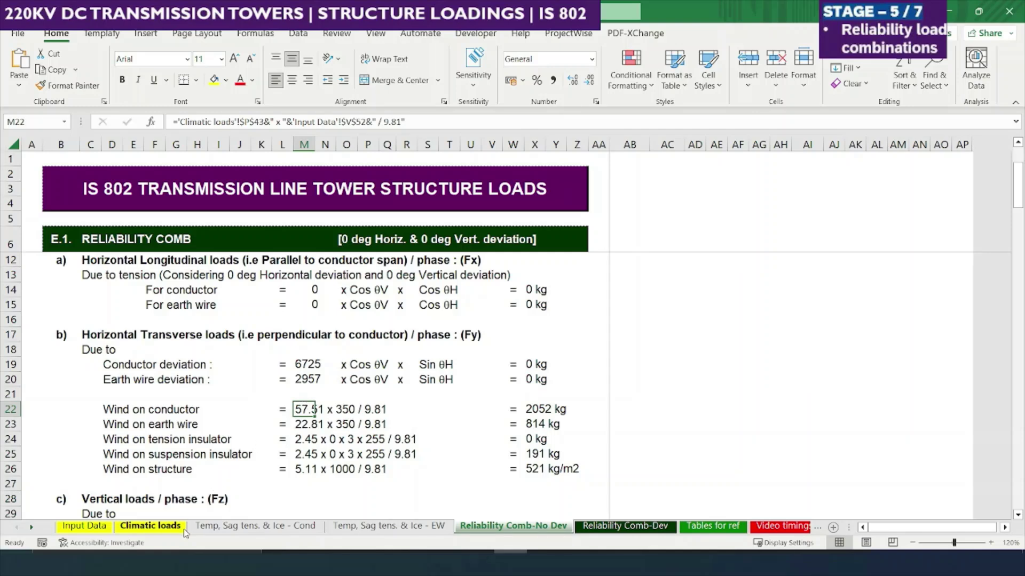
{"action": "left_click", "coordinate": [543, 409]}
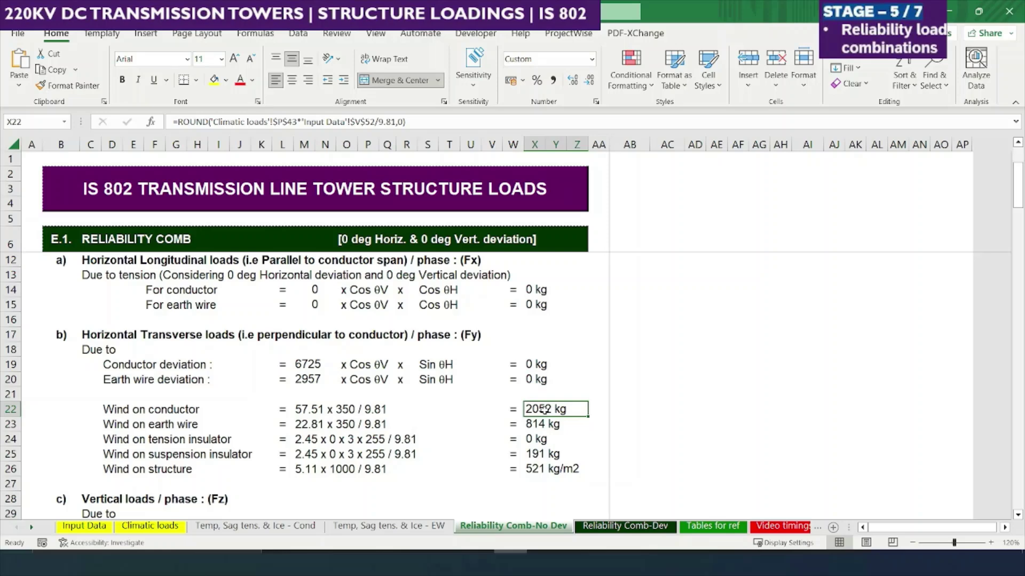
Trace the Wind on conductor load to its source on the Climatic loads sheet and inspect the wind pressure formula without length
{"action": "key", "text": "ctrl+bracketleft"}
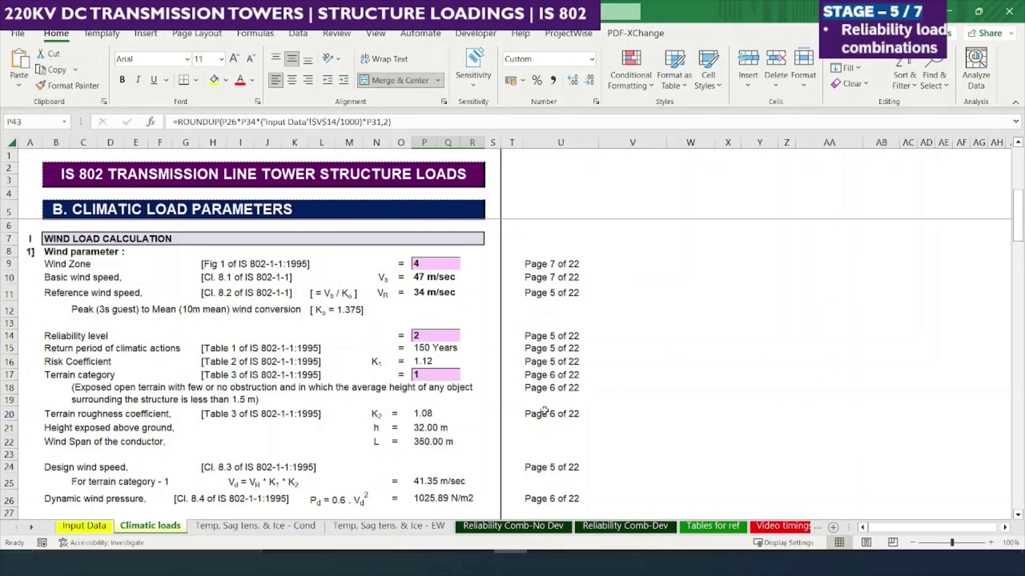
{"action": "key", "text": "Down"}
{"action": "key", "text": "Down"}
{"action": "key", "text": "Down"}
{"action": "key", "text": "Down"}
{"action": "key", "text": "Down"}
{"action": "key", "text": "Down"}
{"action": "key", "text": "Down"}
{"action": "key", "text": "Down"}
{"action": "key", "text": "Down"}
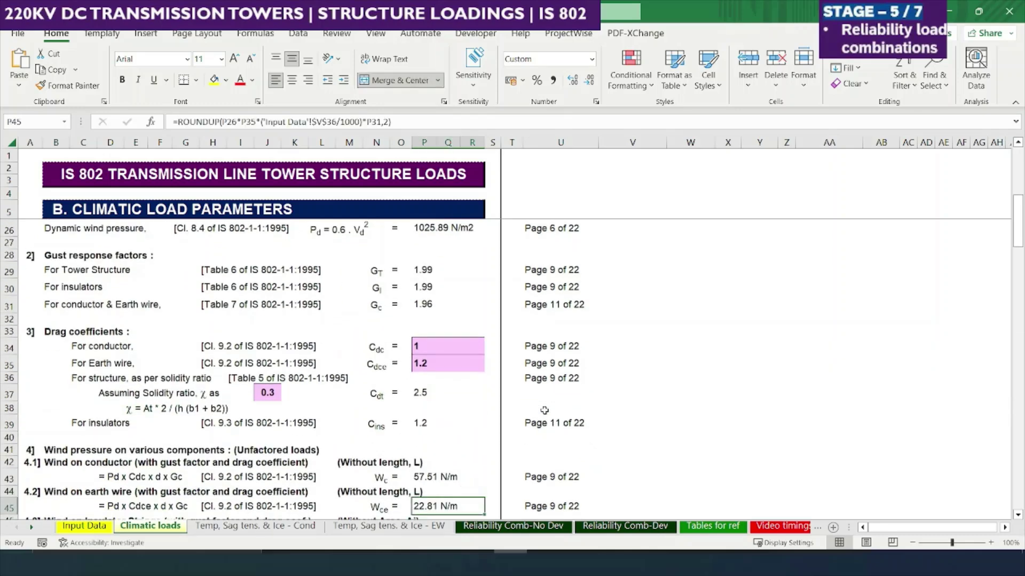
{"action": "key", "text": "Down"}
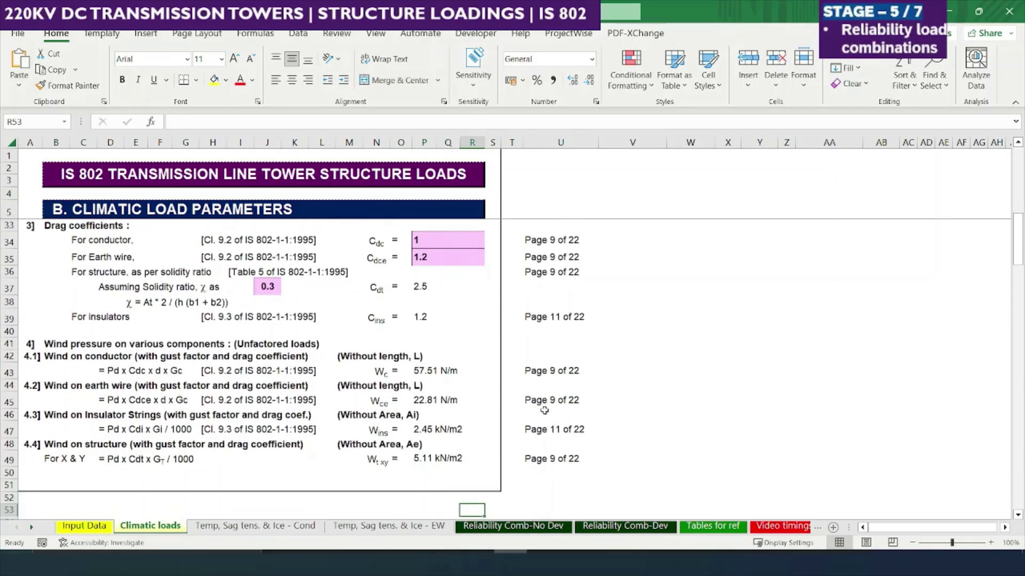
{"action": "left_click", "coordinate": [428, 384]}
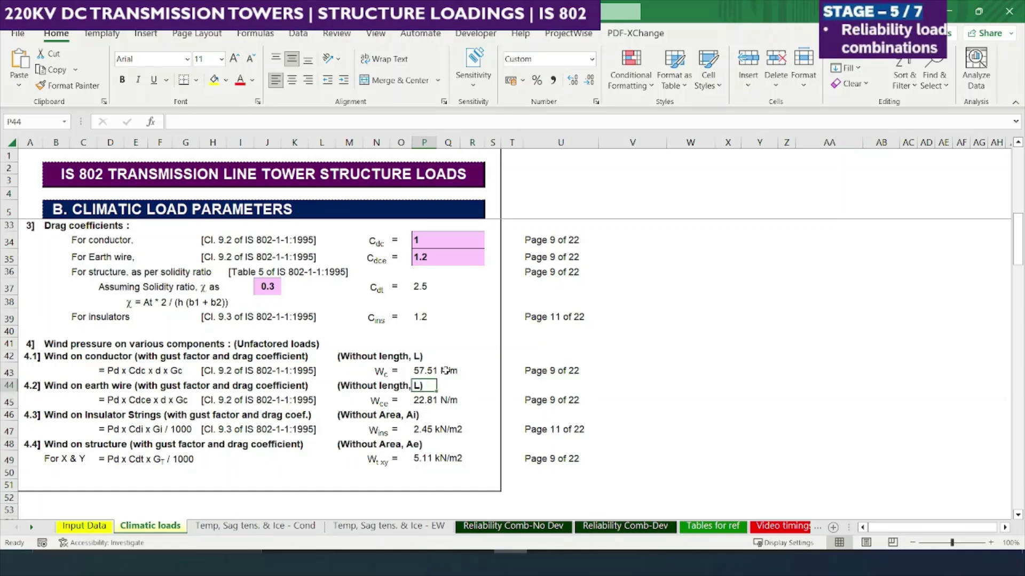
{"action": "left_click", "coordinate": [448, 370]}
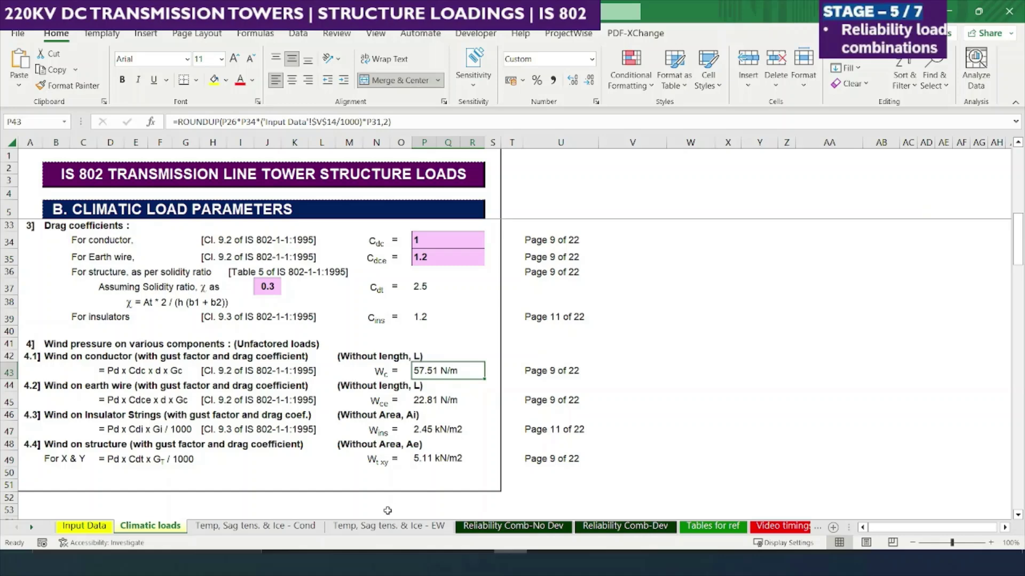
Find the Wind span row on the Input Data sheet and highlight the whole row
{"action": "left_click", "coordinate": [89, 528]}
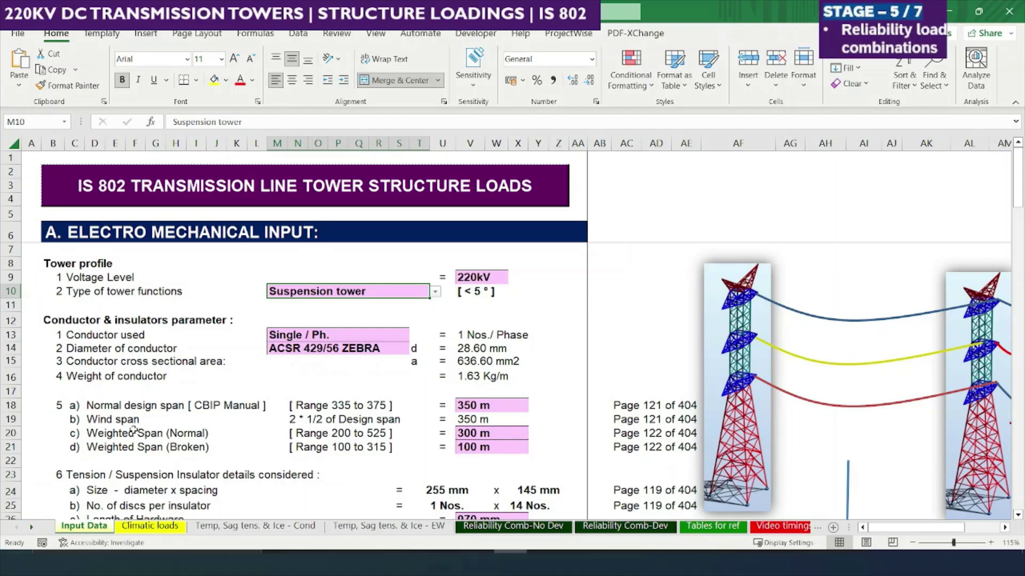
{"action": "left_click", "coordinate": [120, 420]}
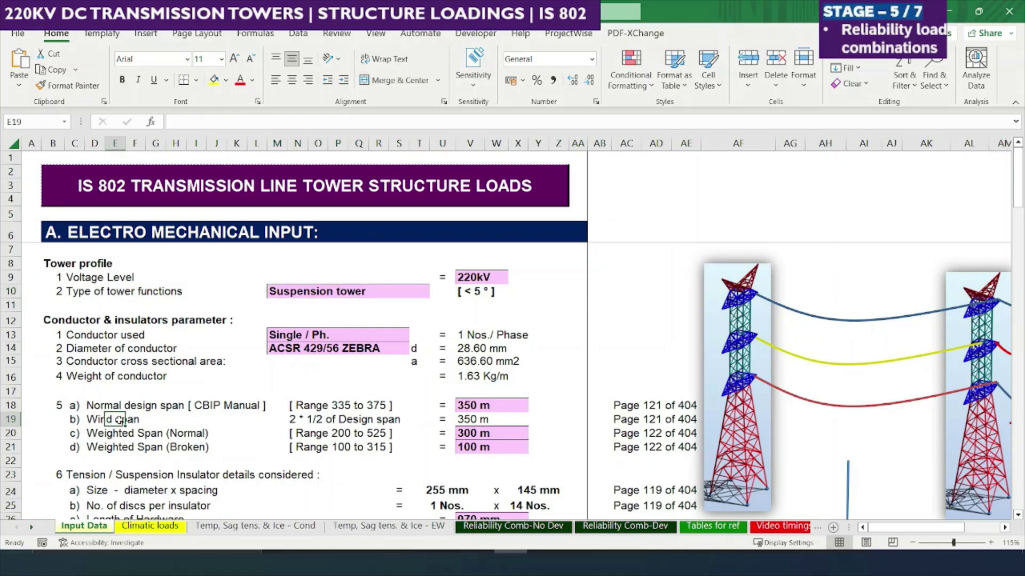
{"action": "key", "text": "shift+space"}
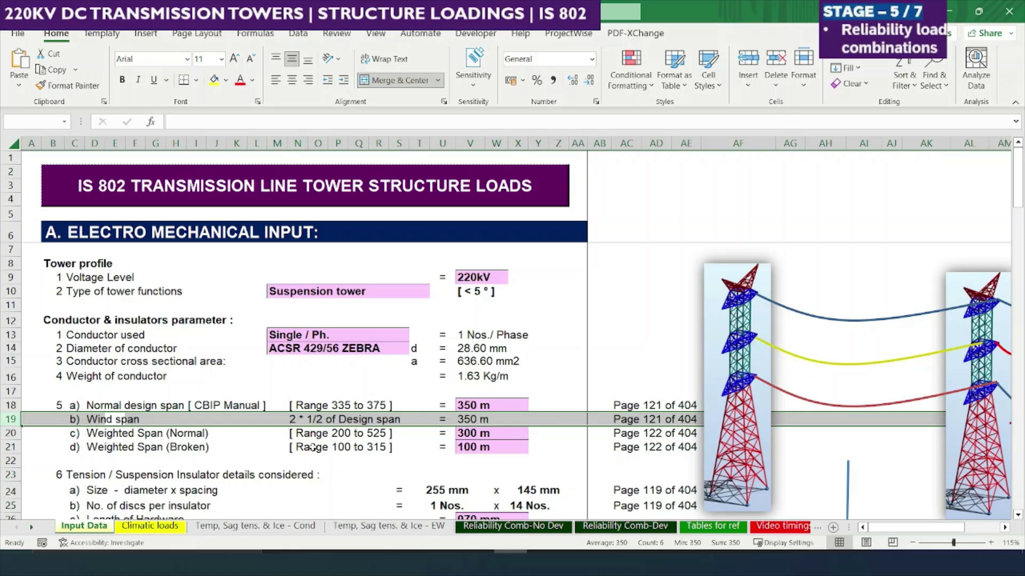
Check the Wind on conductor expression and its load formula on the Reliability Comb-No Dev sheet
{"action": "left_click", "coordinate": [501, 526]}
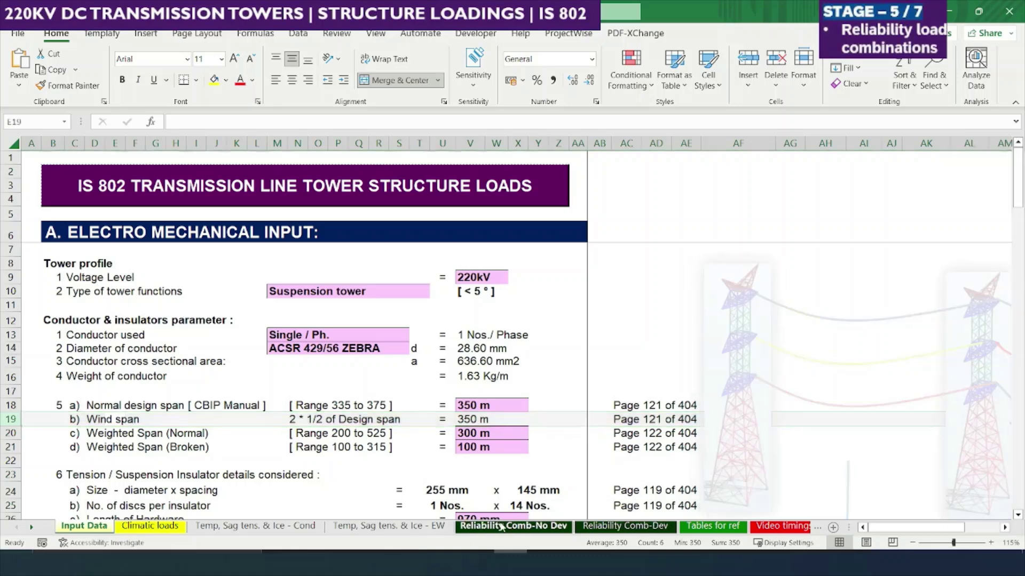
{"action": "left_click", "coordinate": [313, 415]}
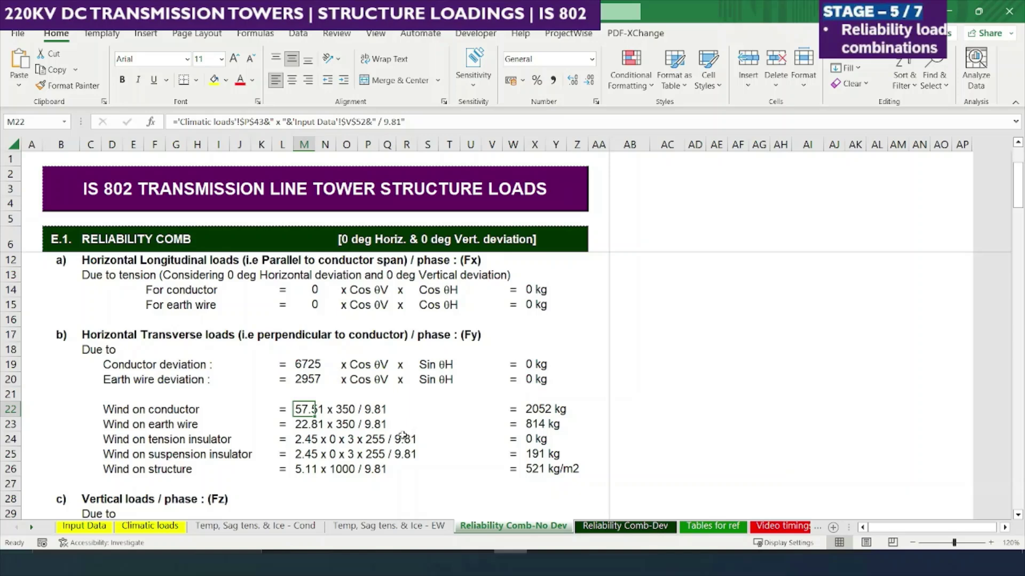
{"action": "left_click", "coordinate": [541, 422]}
{"action": "left_click", "coordinate": [555, 409]}
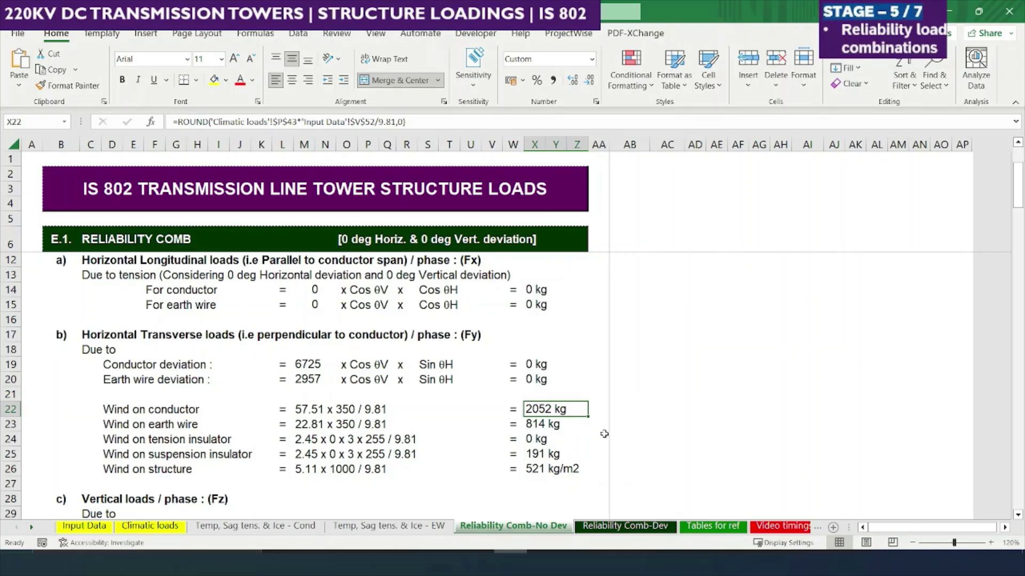
Examine the wind expressions for the tension and suspension insulators and the suspension insulator's load formula
{"action": "left_click", "coordinate": [136, 432]}
{"action": "left_click", "coordinate": [326, 453]}
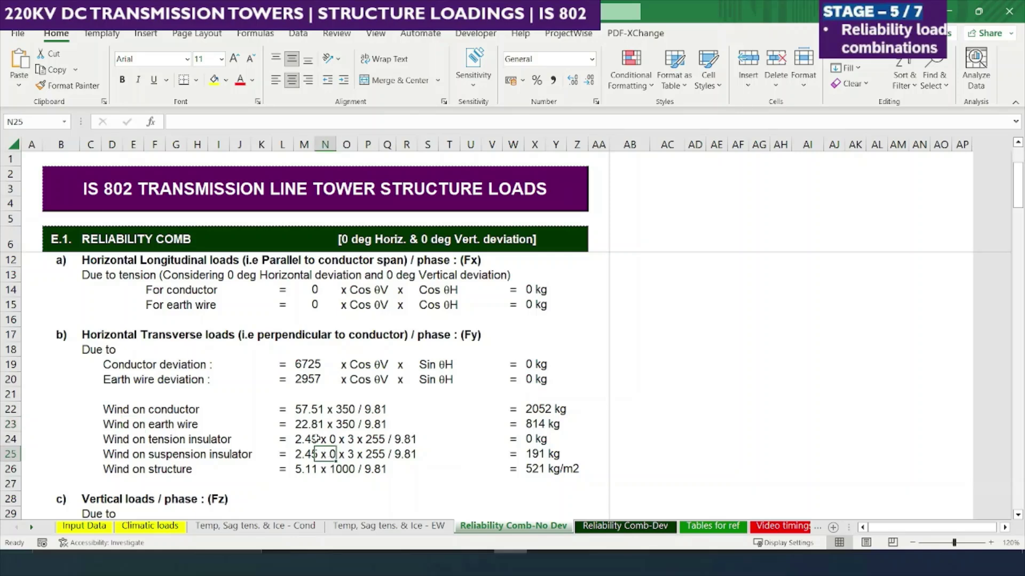
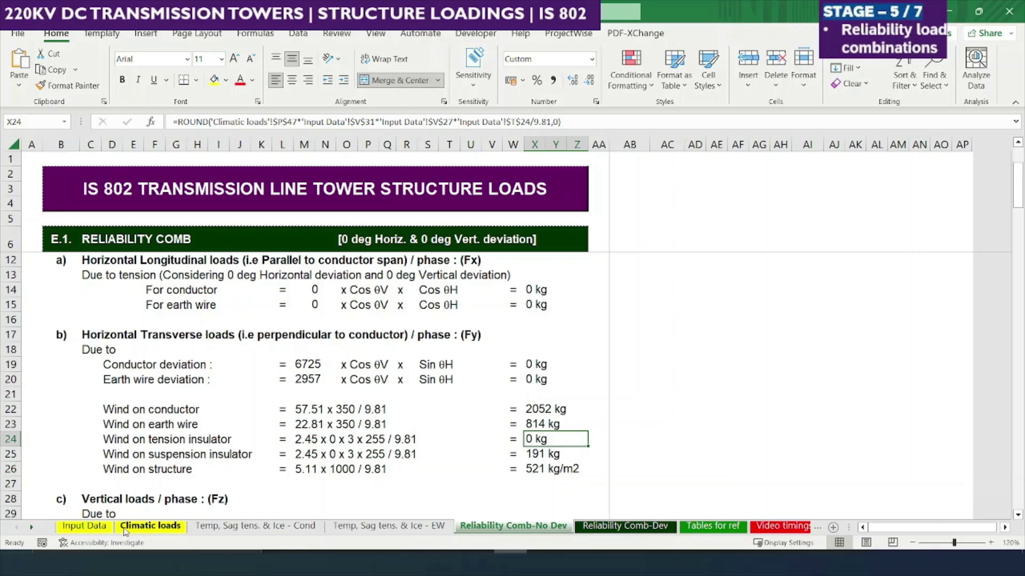
{"action": "left_click", "coordinate": [84, 527]}
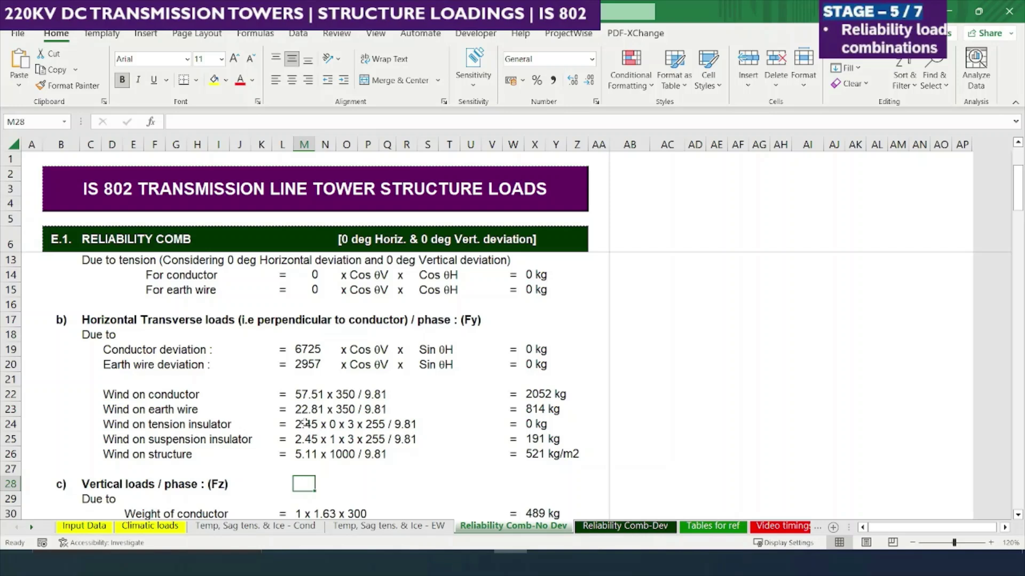
{"action": "left_click", "coordinate": [305, 425]}
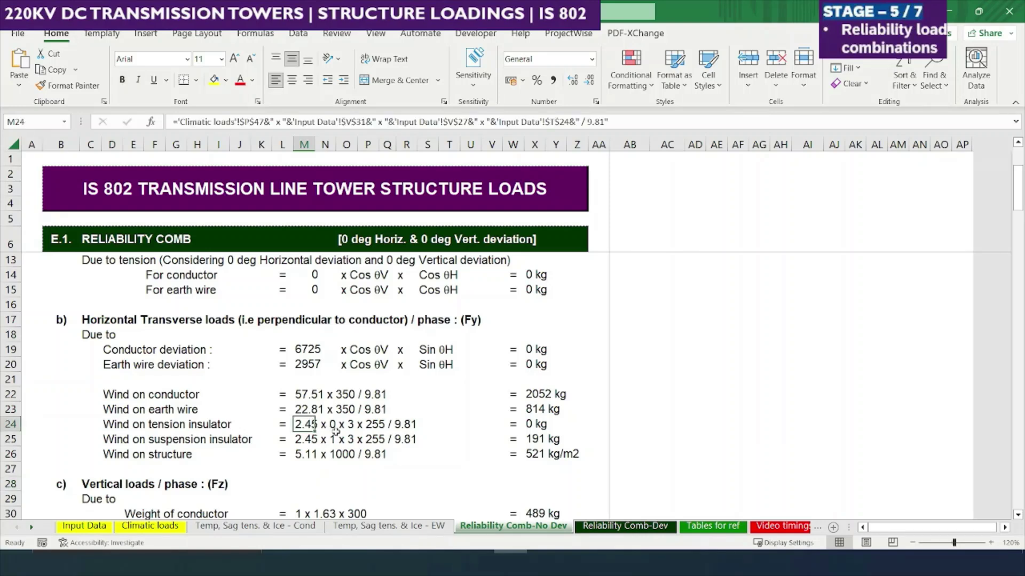
{"action": "left_click", "coordinate": [384, 430]}
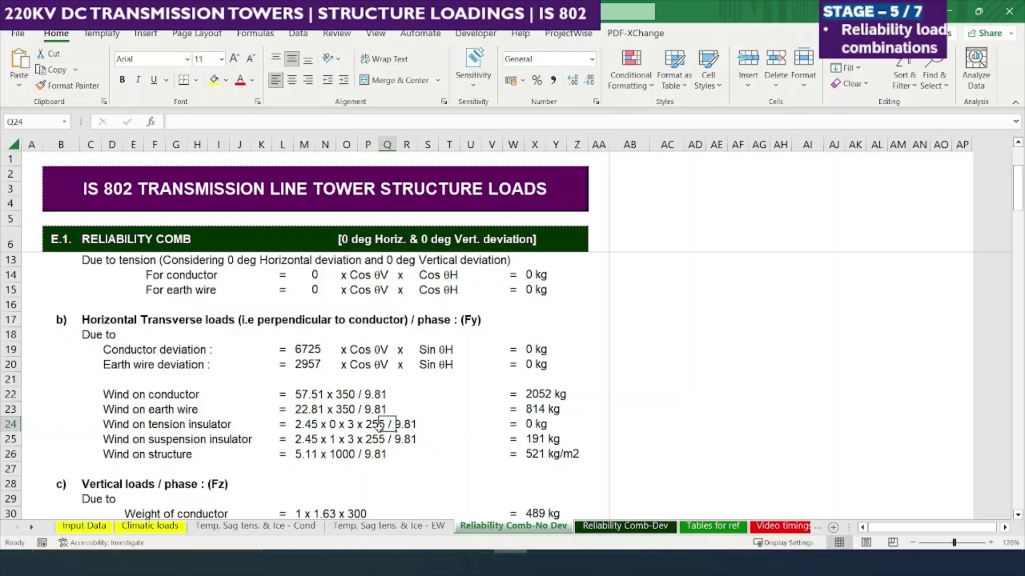
{"action": "left_click", "coordinate": [359, 428]}
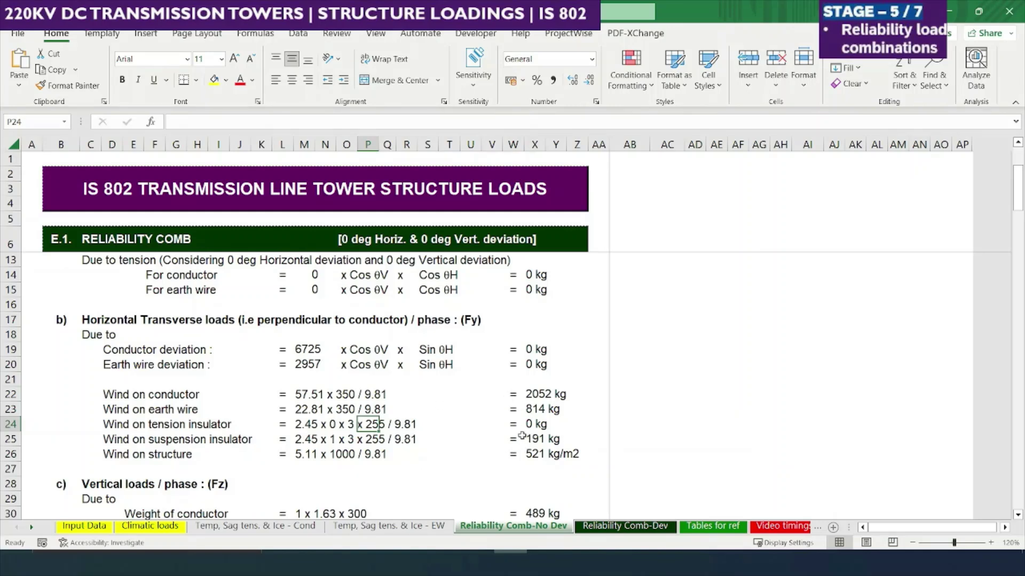
{"action": "left_click", "coordinate": [551, 436]}
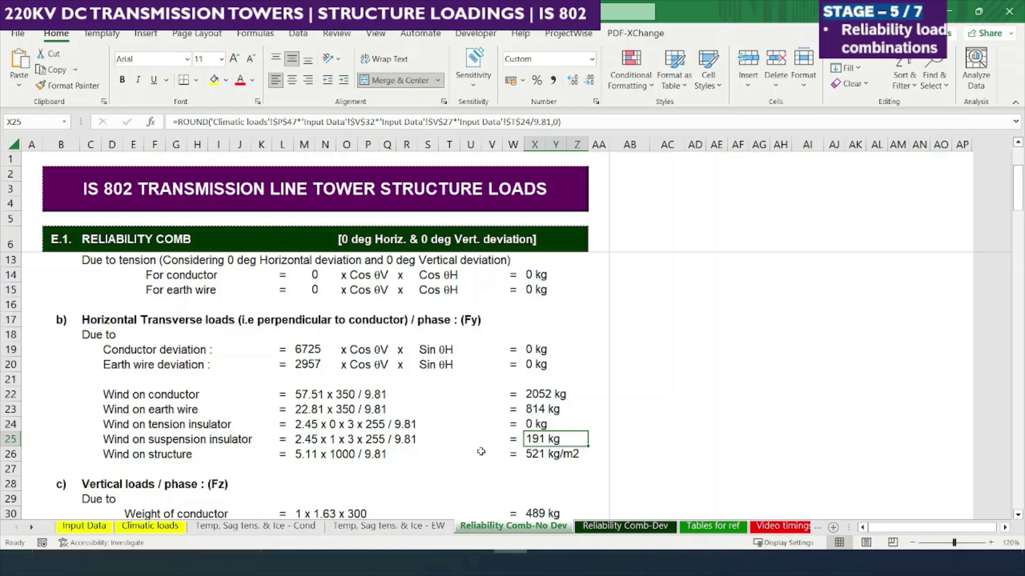
Trace the Wind on structure load to its pressure on the Climatic loads sheet and return to the Reliability Comb-No Dev sheet
{"action": "left_click", "coordinate": [535, 461]}
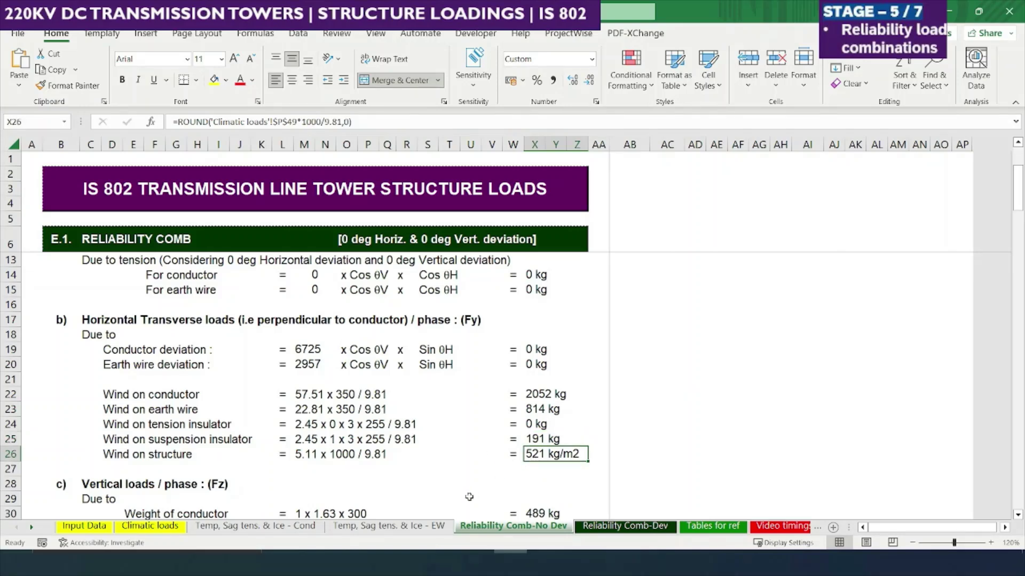
{"action": "key", "text": "ctrl+bracketleft"}
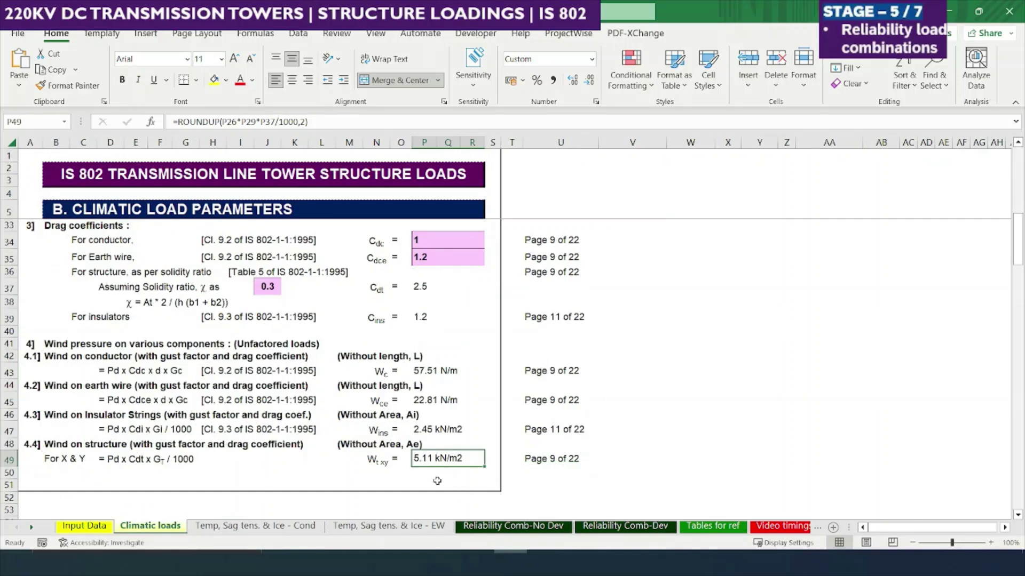
{"action": "left_click", "coordinate": [531, 528]}
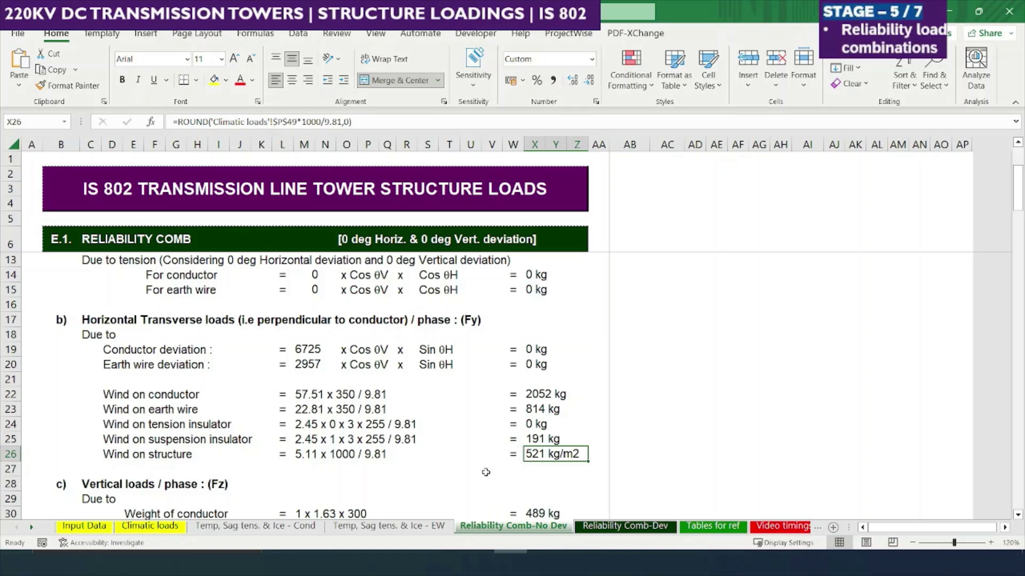
Review the Vertical loads (Fz) section, covering the weights of conductor, earth wire, tension and suspension insulators, and structure
{"action": "key", "text": "Down"}
{"action": "key", "text": "Down"}
{"action": "key", "text": "Down"}
{"action": "key", "text": "Down"}
{"action": "key", "text": "Down"}
{"action": "key", "text": "Up"}
{"action": "key", "text": "Up"}
{"action": "key", "text": "Up"}
{"action": "key", "text": "Up"}
{"action": "key", "text": "Up"}
{"action": "key", "text": "Up"}
{"action": "key", "text": "Up"}
{"action": "key", "text": "Up"}
{"action": "key", "text": "Up"}
{"action": "key", "text": "Up"}
{"action": "key", "text": "Up"}
{"action": "key", "text": "Up"}
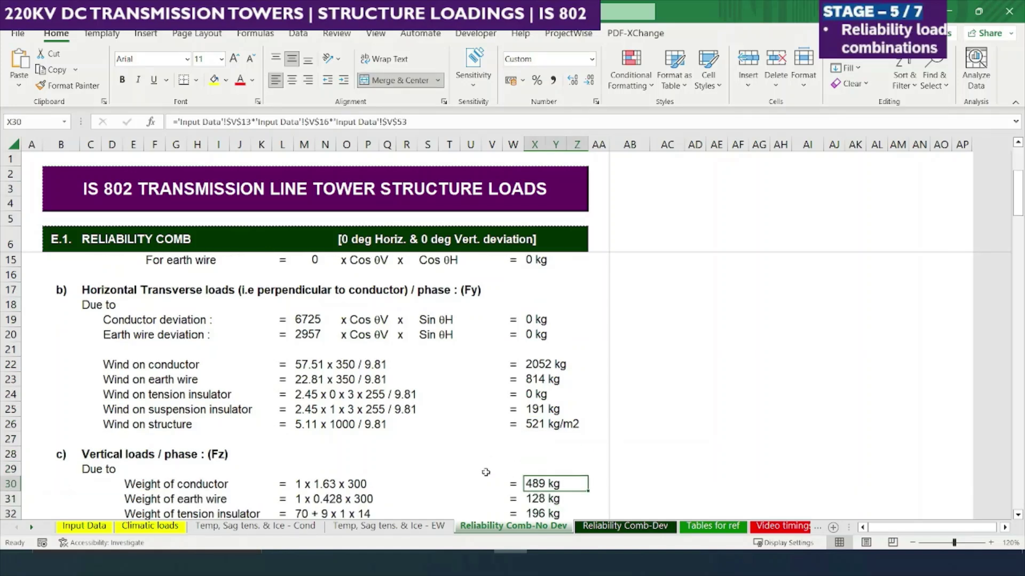
{"action": "key", "text": "Down"}
{"action": "key", "text": "Down"}
{"action": "key", "text": "Down"}
{"action": "key", "text": "Down"}
{"action": "key", "text": "Down"}
{"action": "key", "text": "Down"}
{"action": "key", "text": "Down"}
{"action": "key", "text": "Down"}
{"action": "key", "text": "Down"}
{"action": "key", "text": "Down"}
{"action": "key", "text": "Down"}
{"action": "key", "text": "Down"}
{"action": "key", "text": "Down"}
{"action": "key", "text": "Down"}
{"action": "key", "text": "Down"}
{"action": "key", "text": "Down"}
{"action": "key", "text": "Down"}
{"action": "key", "text": "Down"}
{"action": "key", "text": "Down"}
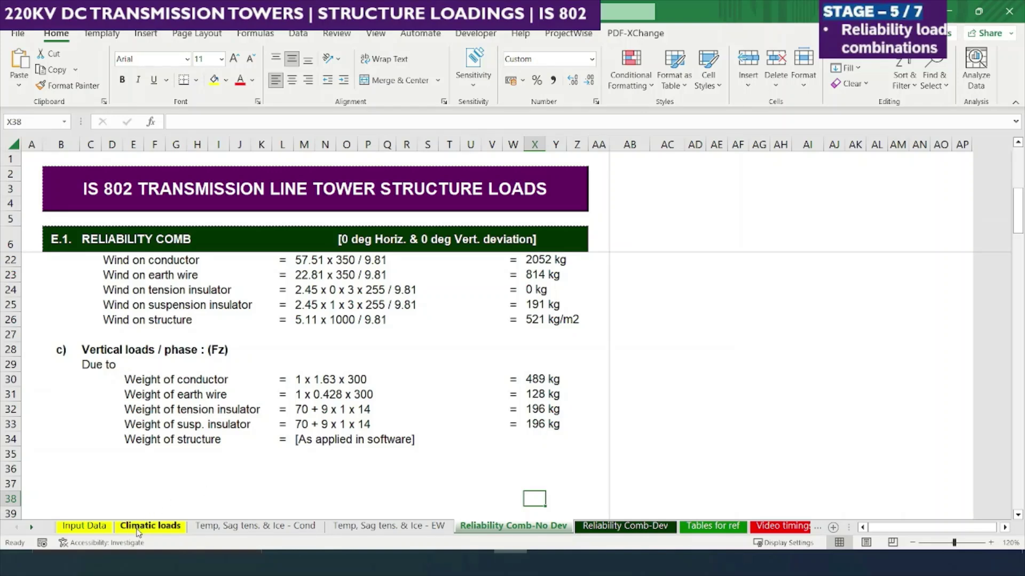
Look up the insulator quantities, number of conductors per phase and weight of conductor on the Input Data sheet
{"action": "left_click", "coordinate": [104, 531]}
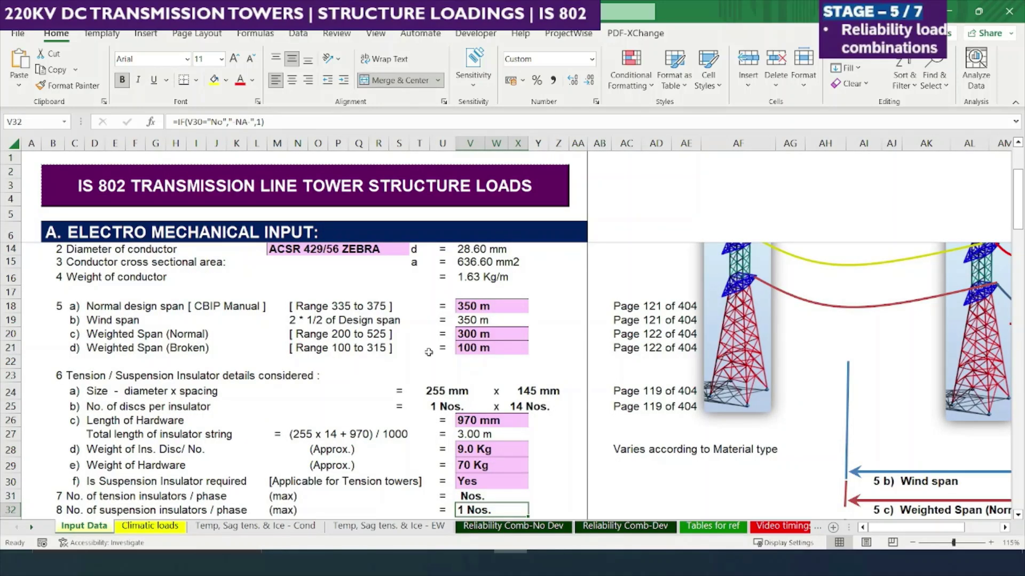
{"action": "key", "text": "Up"}
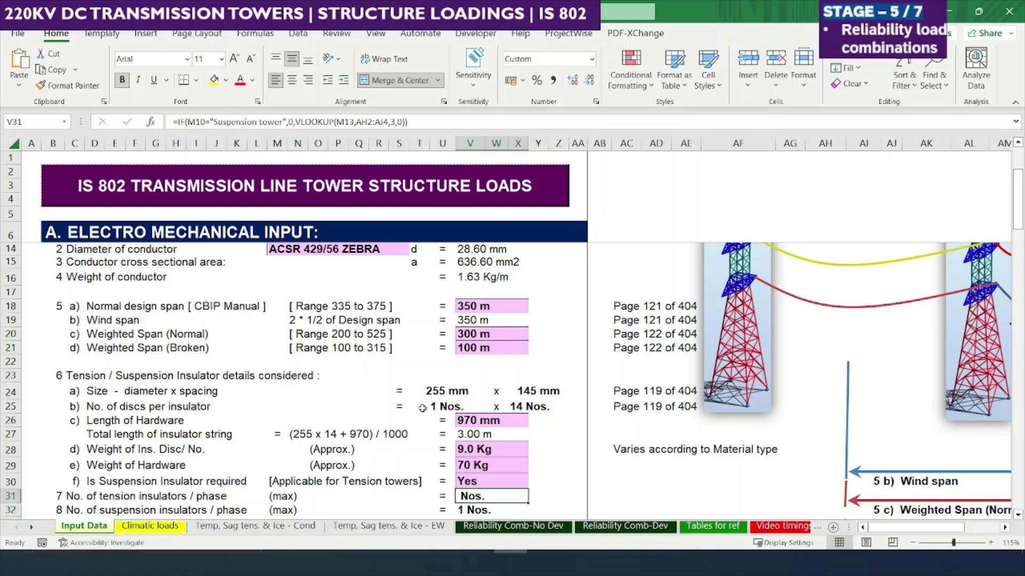
{"action": "key", "text": "Up"}
{"action": "key", "text": "Up"}
{"action": "key", "text": "Up"}
{"action": "key", "text": "Up"}
{"action": "key", "text": "Up"}
{"action": "key", "text": "Up"}
{"action": "key", "text": "Up"}
{"action": "key", "text": "Up"}
{"action": "key", "text": "Up"}
{"action": "key", "text": "Up"}
{"action": "key", "text": "Up"}
{"action": "key", "text": "Up"}
{"action": "key", "text": "Up"}
{"action": "key", "text": "Up"}
{"action": "key", "text": "Up"}
{"action": "key", "text": "Up"}
{"action": "key", "text": "Up"}
{"action": "key", "text": "Up"}
{"action": "key", "text": "Up"}
{"action": "key", "text": "Up"}
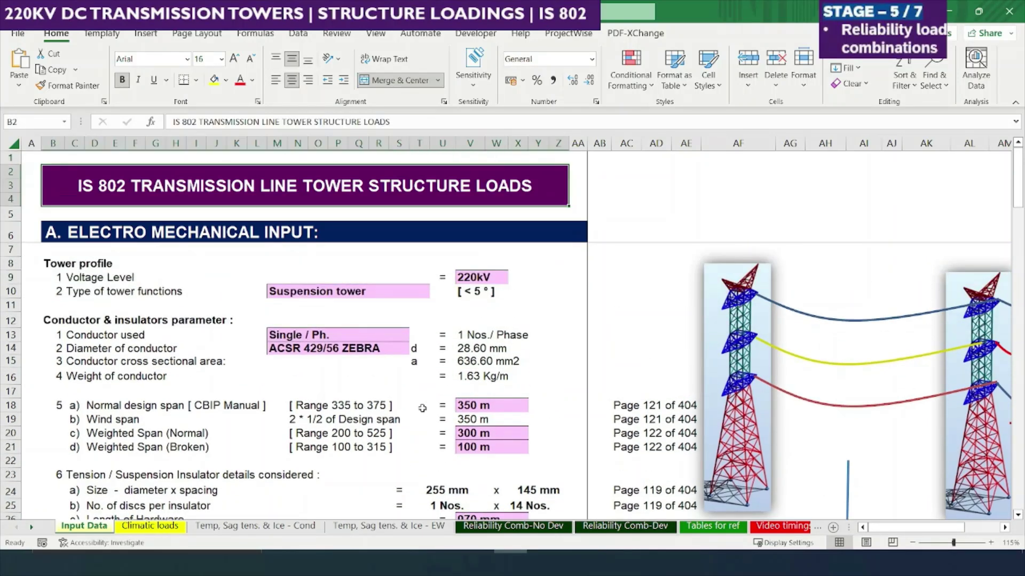
{"action": "key", "text": "Down"}
{"action": "key", "text": "Down"}
{"action": "key", "text": "Down"}
{"action": "key", "text": "Down"}
{"action": "key", "text": "Down"}
{"action": "key", "text": "Down"}
{"action": "key", "text": "Down"}
{"action": "key", "text": "Down"}
{"action": "key", "text": "Down"}
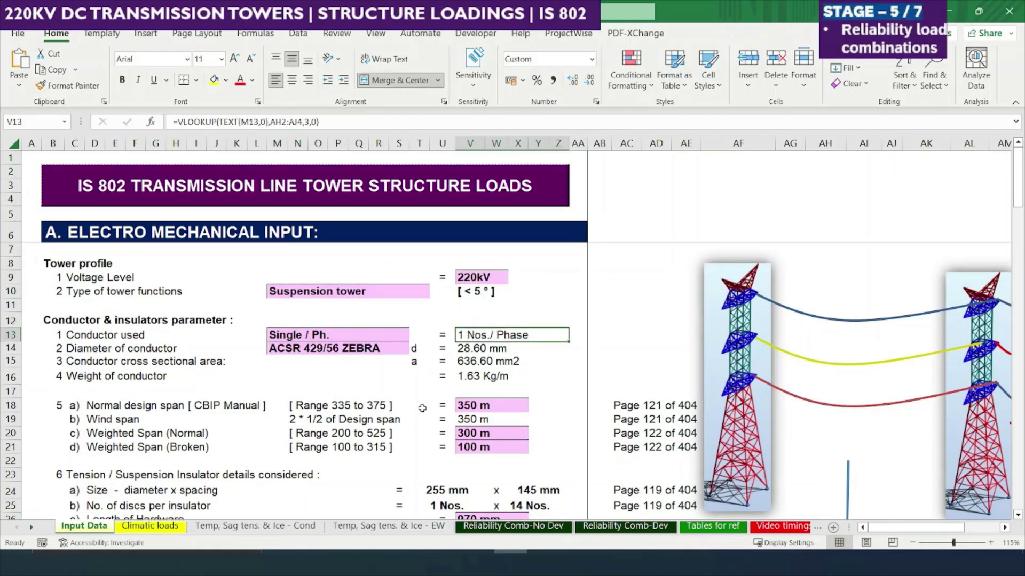
{"action": "left_click", "coordinate": [467, 376]}
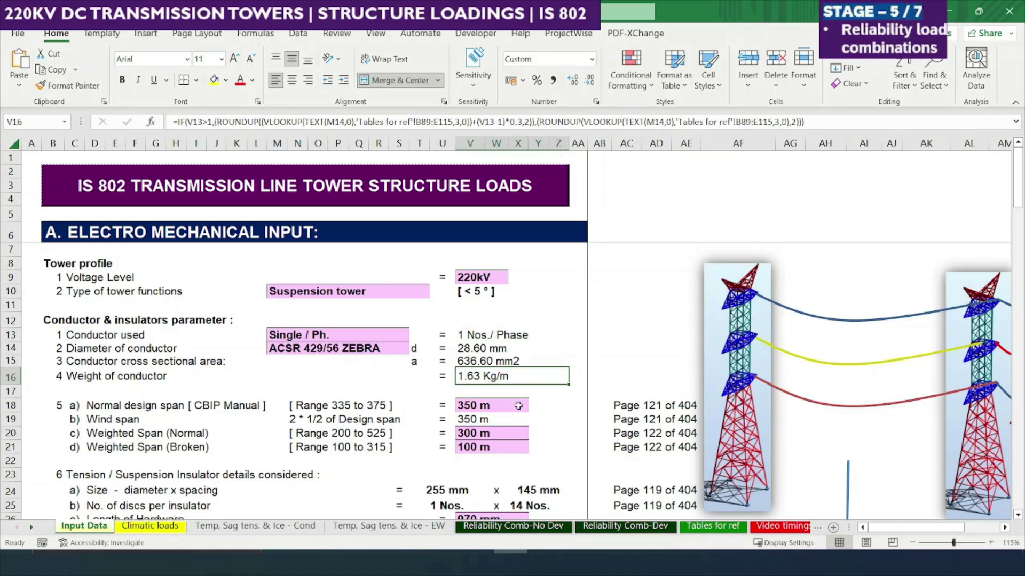
Trace the span used in the Weight of conductor load to the Weighted Span (Normal) on the Input Data sheet
{"action": "left_click", "coordinate": [532, 528]}
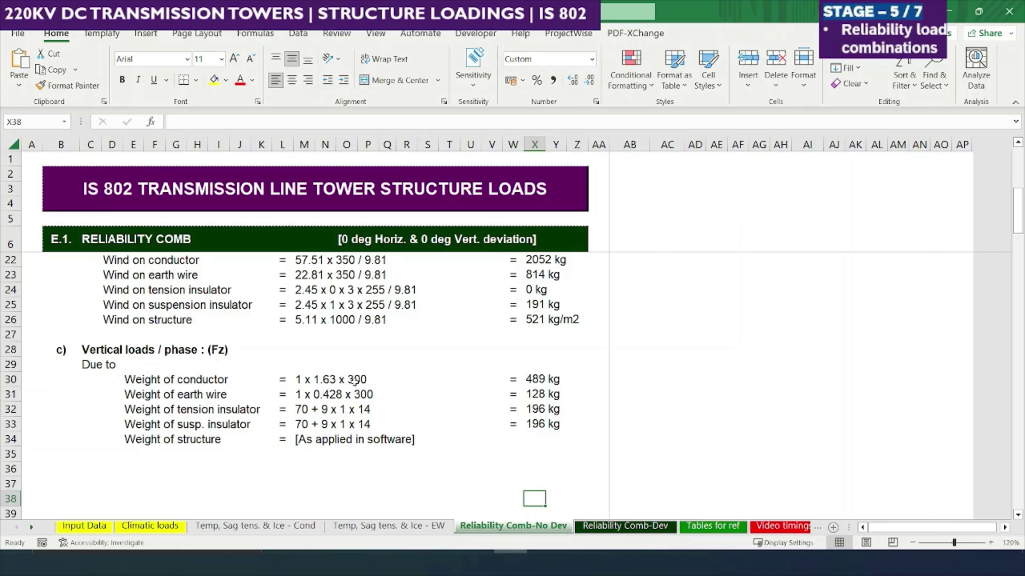
{"action": "left_click", "coordinate": [97, 528]}
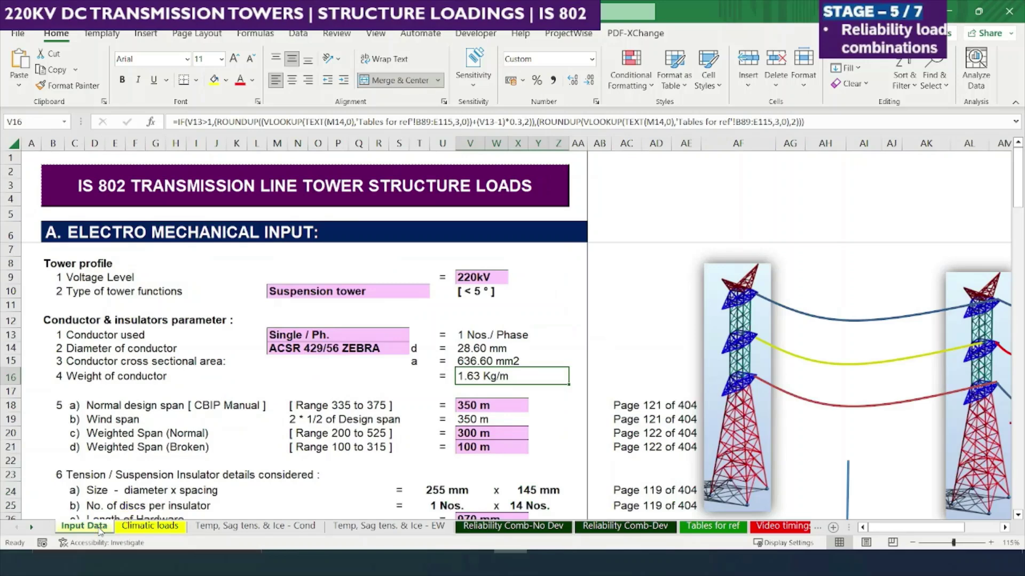
{"action": "left_click", "coordinate": [478, 418]}
{"action": "left_click", "coordinate": [465, 434]}
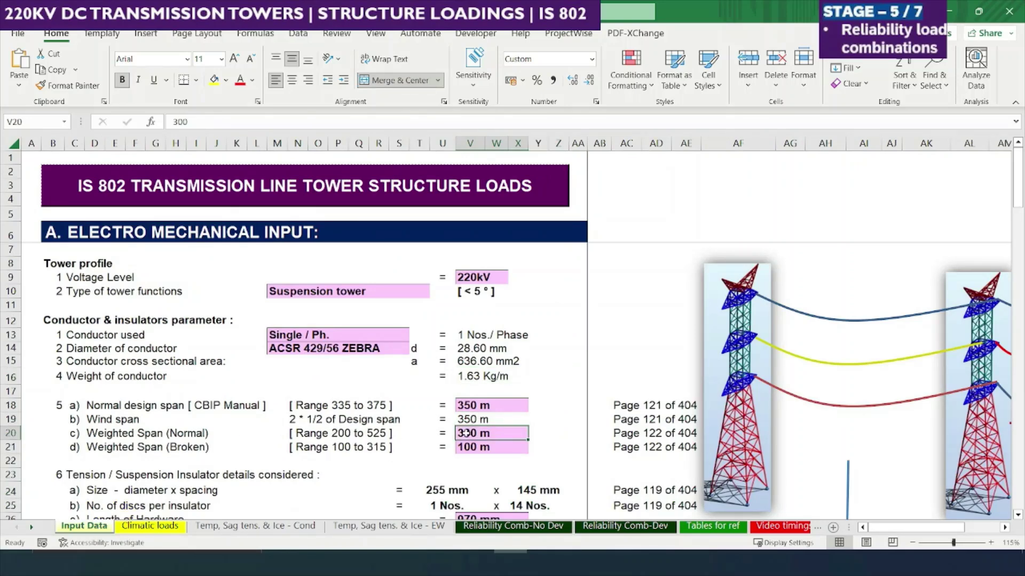
Check the allowed ranges given for the normal design span and the normal weighted span
{"action": "type", "text": "1"}
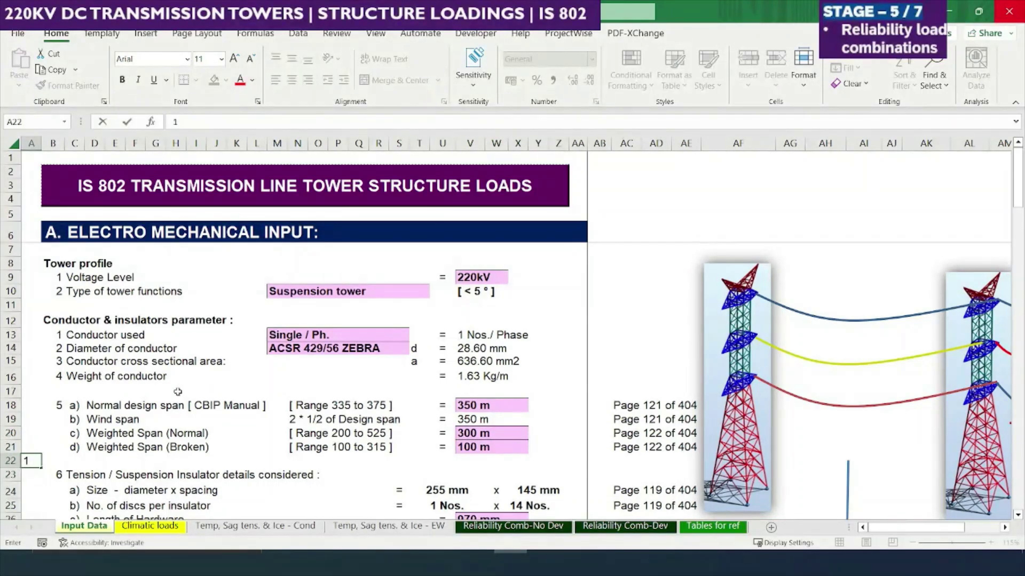
{"action": "key", "text": "Escape"}
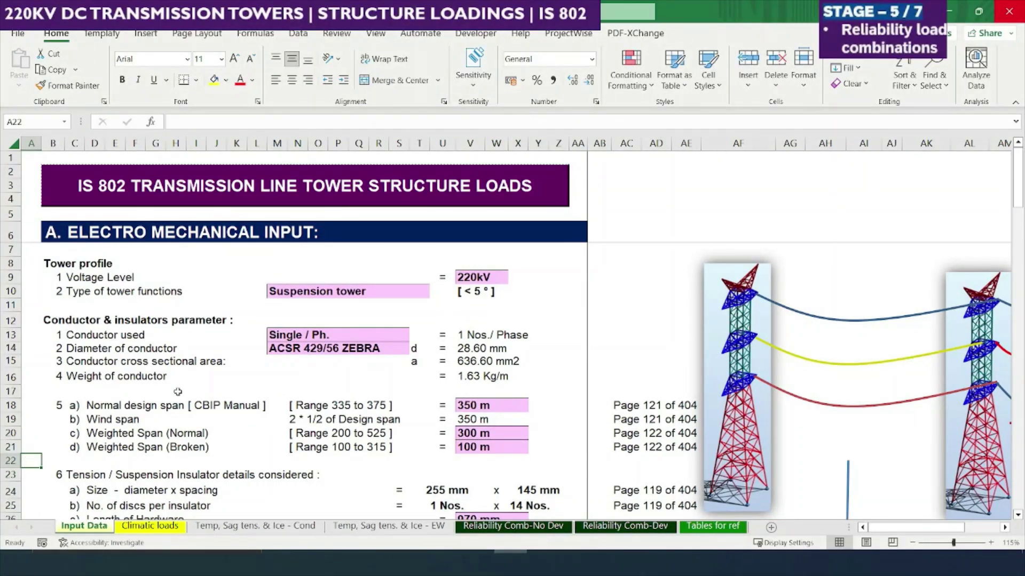
{"action": "left_click", "coordinate": [291, 403]}
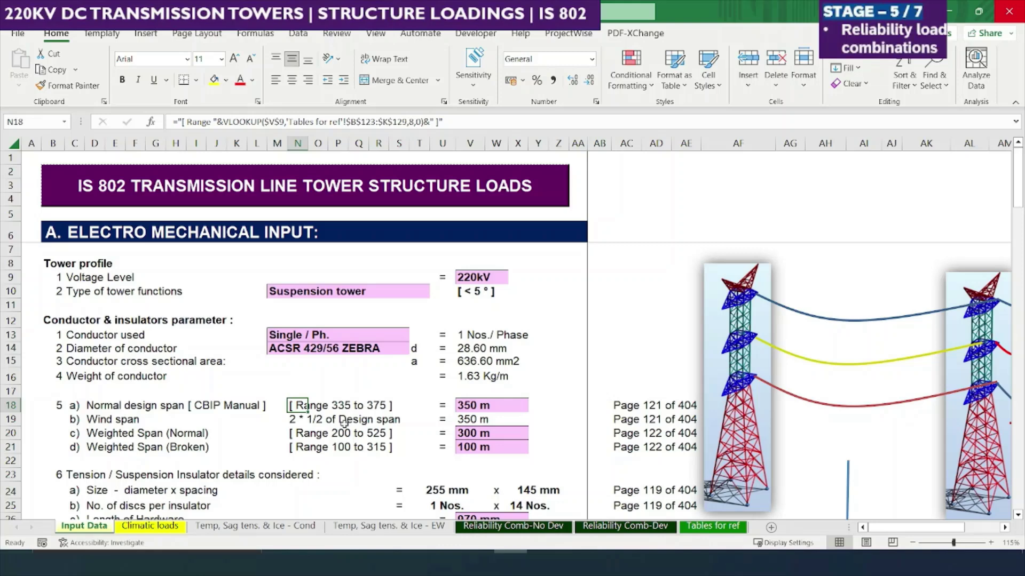
{"action": "left_click", "coordinate": [332, 434]}
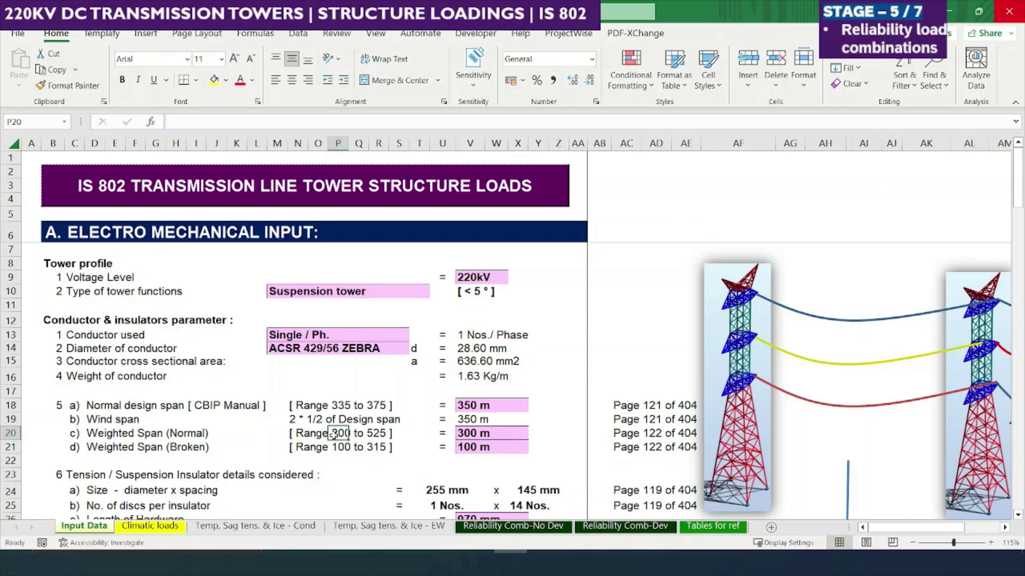
Change the type of tower functions to Small / Medium angle tower
{"action": "left_click", "coordinate": [425, 291]}
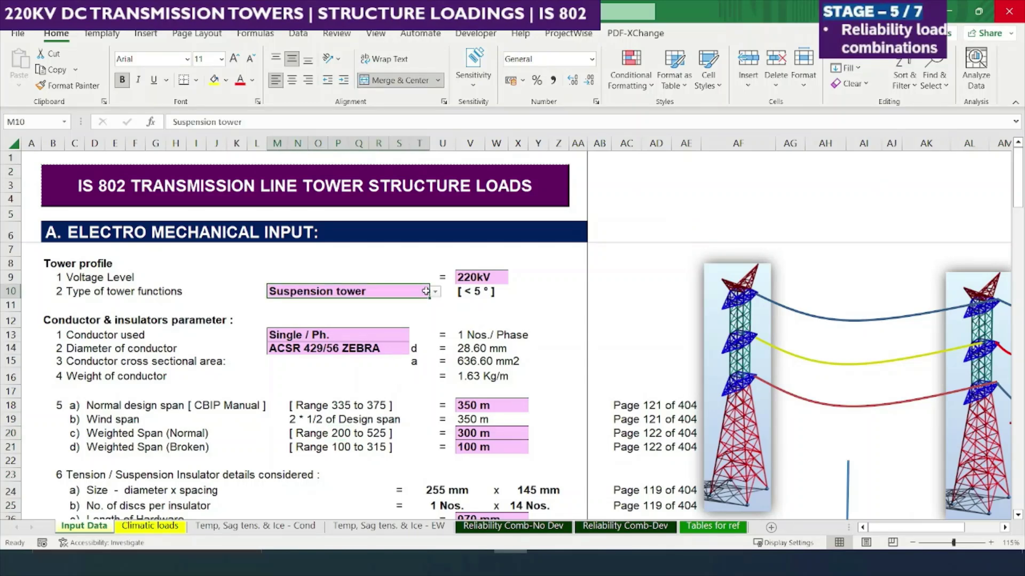
{"action": "left_click", "coordinate": [436, 292]}
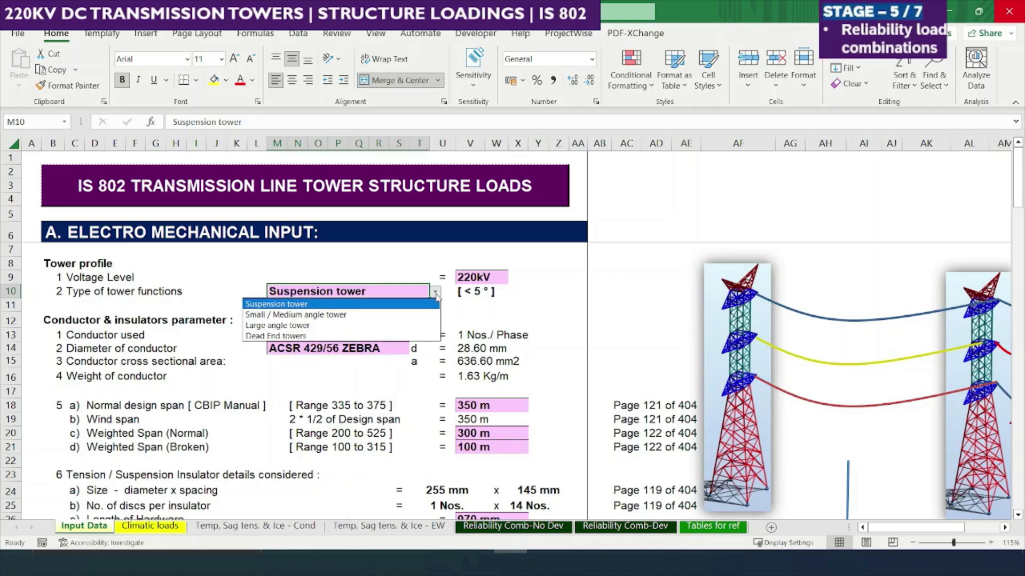
{"action": "left_click", "coordinate": [365, 316]}
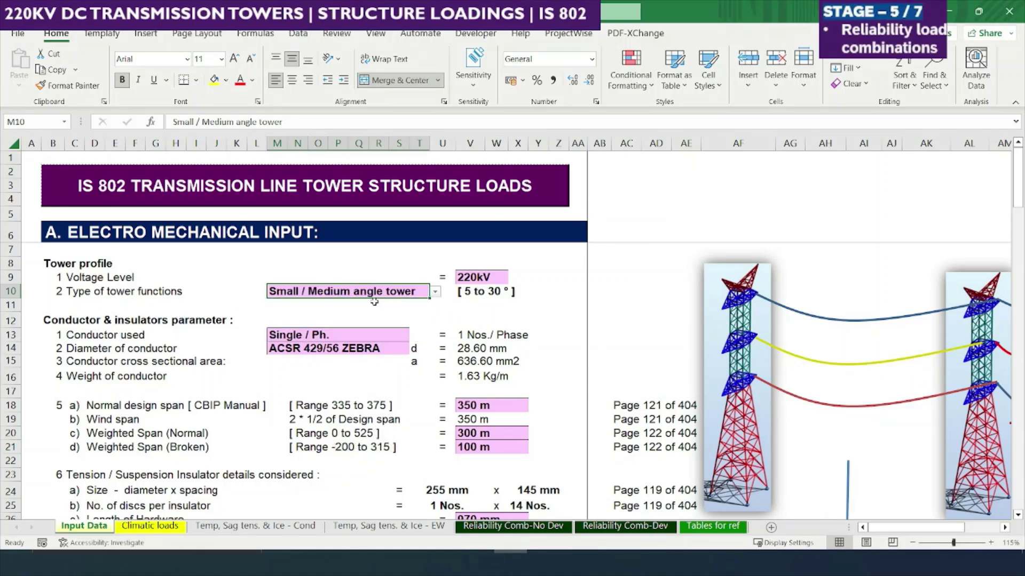
Examine the Effective condr. Span section on the Input Data sheet, including the formula of the effective wind span
{"action": "left_click", "coordinate": [377, 421]}
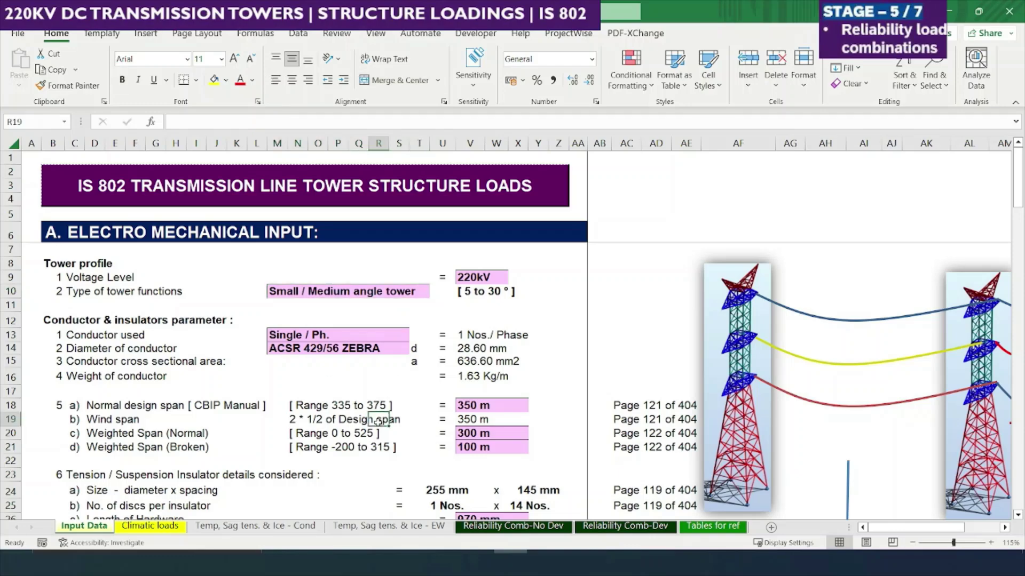
{"action": "key", "text": "Down"}
{"action": "key", "text": "Down"}
{"action": "key", "text": "Down"}
{"action": "key", "text": "Down"}
{"action": "key", "text": "Down"}
{"action": "key", "text": "Down"}
{"action": "key", "text": "Down"}
{"action": "key", "text": "Down"}
{"action": "key", "text": "Down"}
{"action": "key", "text": "Down"}
{"action": "key", "text": "Down"}
{"action": "key", "text": "Down"}
{"action": "key", "text": "Down"}
{"action": "key", "text": "Down"}
{"action": "key", "text": "Down"}
{"action": "key", "text": "Down"}
{"action": "key", "text": "Down"}
{"action": "key", "text": "Down"}
{"action": "key", "text": "Down"}
{"action": "key", "text": "Down"}
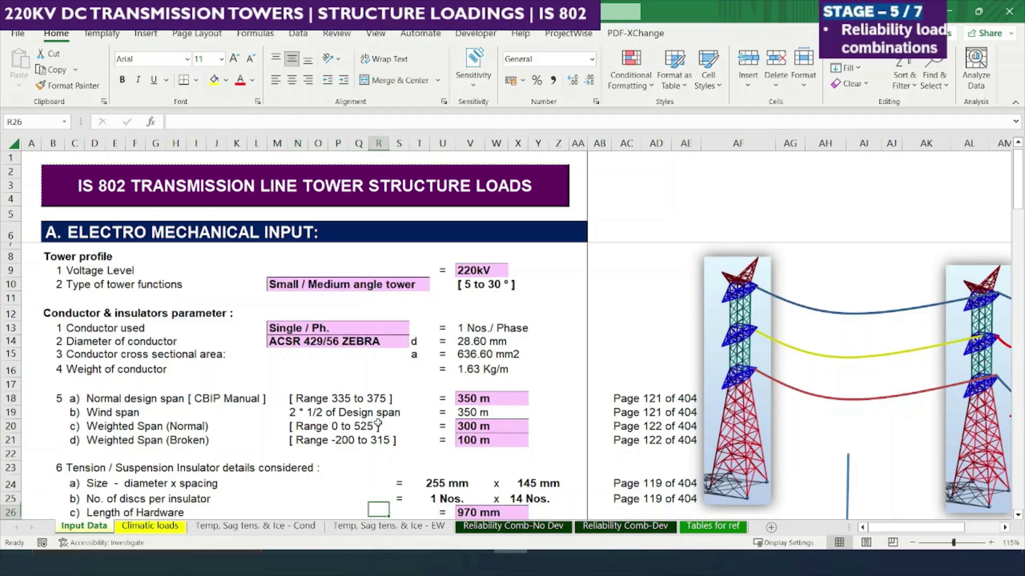
{"action": "key", "text": "Down"}
{"action": "key", "text": "Down"}
{"action": "key", "text": "Down"}
{"action": "key", "text": "Down"}
{"action": "key", "text": "Down"}
{"action": "key", "text": "Down"}
{"action": "key", "text": "Down"}
{"action": "key", "text": "Down"}
{"action": "key", "text": "Down"}
{"action": "key", "text": "Down"}
{"action": "key", "text": "Down"}
{"action": "key", "text": "Down"}
{"action": "key", "text": "Up"}
{"action": "key", "text": "Up"}
{"action": "key", "text": "Up"}
{"action": "key", "text": "Up"}
{"action": "key", "text": "Up"}
{"action": "key", "text": "Up"}
{"action": "key", "text": "Up"}
{"action": "key", "text": "Up"}
{"action": "key", "text": "Up"}
{"action": "key", "text": "Up"}
{"action": "key", "text": "Up"}
{"action": "key", "text": "Up"}
{"action": "key", "text": "Up"}
{"action": "key", "text": "Up"}
{"action": "key", "text": "Up"}
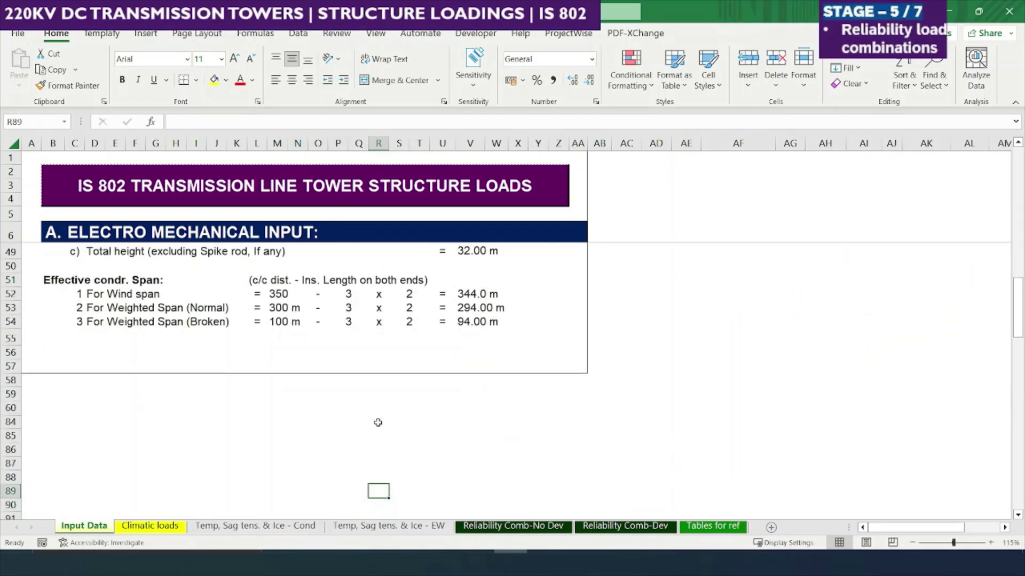
{"action": "key", "text": "Down"}
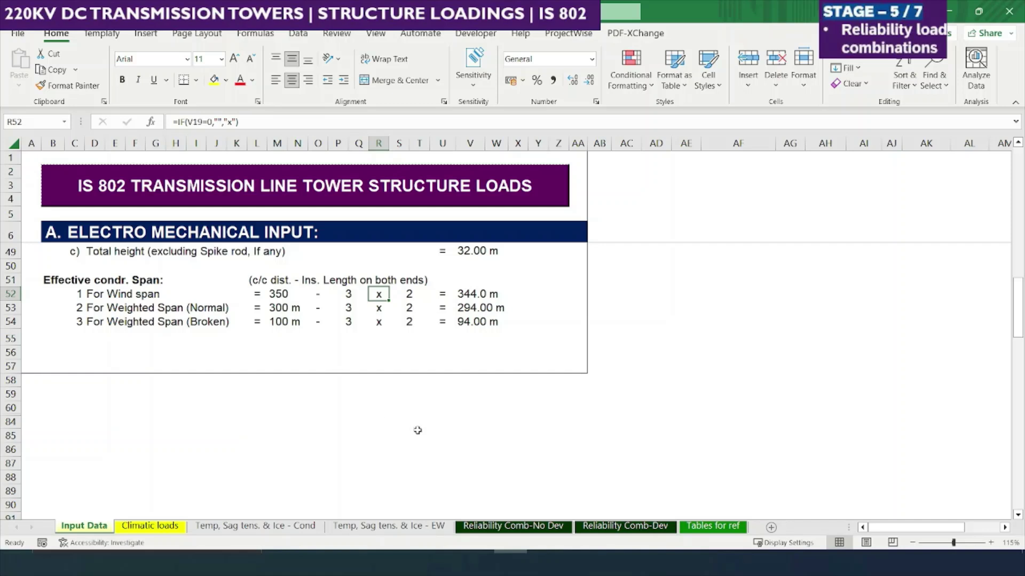
{"action": "left_click", "coordinate": [469, 295]}
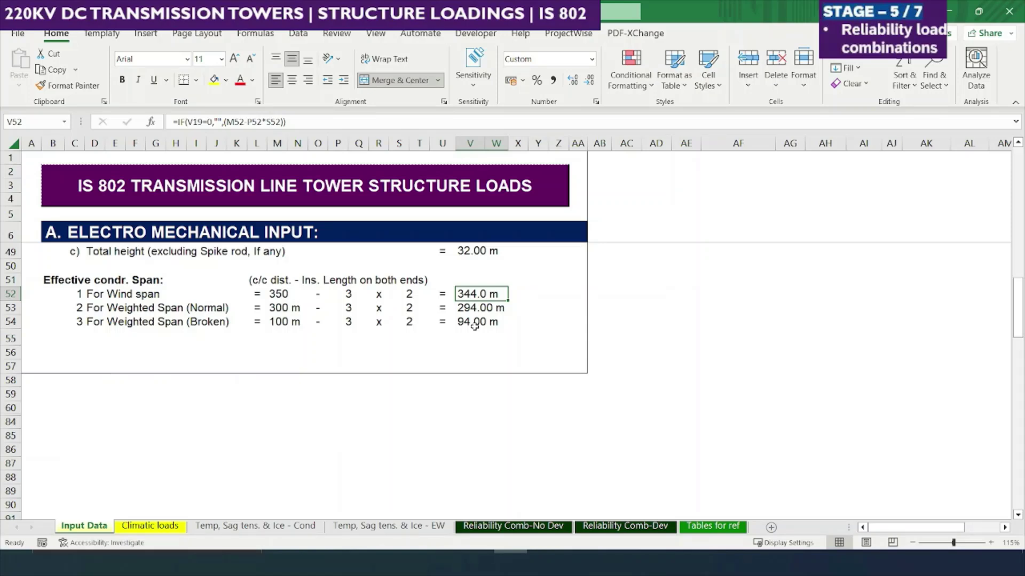
Set the type of tower functions to Dead End towers
{"action": "key", "text": "Up"}
{"action": "key", "text": "Up"}
{"action": "key", "text": "Up"}
{"action": "key", "text": "Up"}
{"action": "key", "text": "Up"}
{"action": "key", "text": "Up"}
{"action": "key", "text": "Up"}
{"action": "key", "text": "Up"}
{"action": "key", "text": "Up"}
{"action": "key", "text": "Up"}
{"action": "key", "text": "Up"}
{"action": "key", "text": "Up"}
{"action": "key", "text": "Up"}
{"action": "key", "text": "Up"}
{"action": "key", "text": "Up"}
{"action": "key", "text": "Up"}
{"action": "key", "text": "Up"}
{"action": "key", "text": "Up"}
{"action": "key", "text": "Up"}
{"action": "key", "text": "Up"}
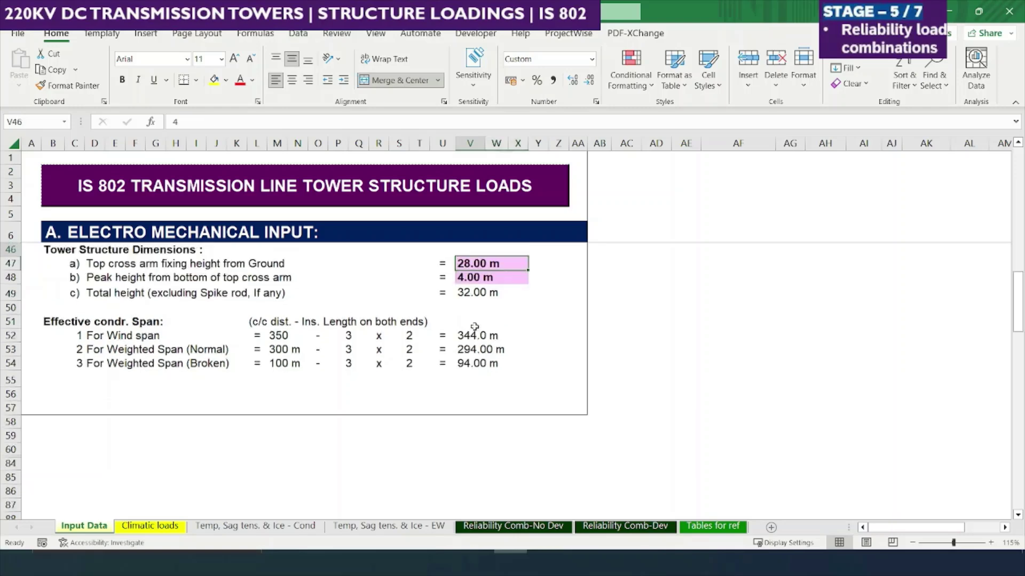
{"action": "key", "text": "Up"}
{"action": "key", "text": "Up"}
{"action": "key", "text": "Up"}
{"action": "key", "text": "Up"}
{"action": "key", "text": "Up"}
{"action": "key", "text": "Up"}
{"action": "key", "text": "Up"}
{"action": "key", "text": "Up"}
{"action": "key", "text": "Up"}
{"action": "key", "text": "Up"}
{"action": "key", "text": "Up"}
{"action": "key", "text": "Up"}
{"action": "key", "text": "Up"}
{"action": "key", "text": "Up"}
{"action": "key", "text": "Up"}
{"action": "key", "text": "Up"}
{"action": "key", "text": "Up"}
{"action": "key", "text": "Up"}
{"action": "key", "text": "Up"}
{"action": "key", "text": "Up"}
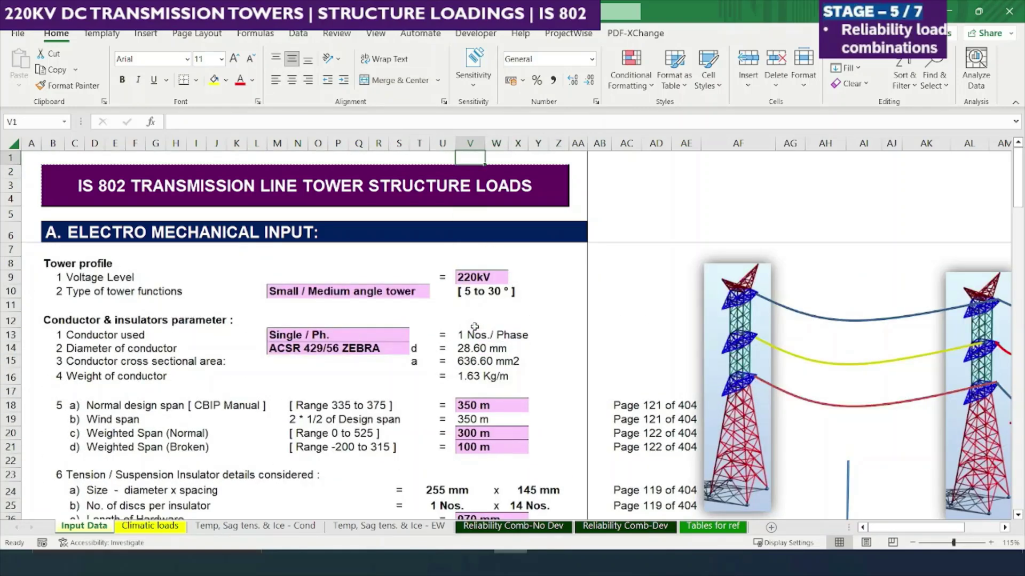
{"action": "left_click", "coordinate": [394, 292]}
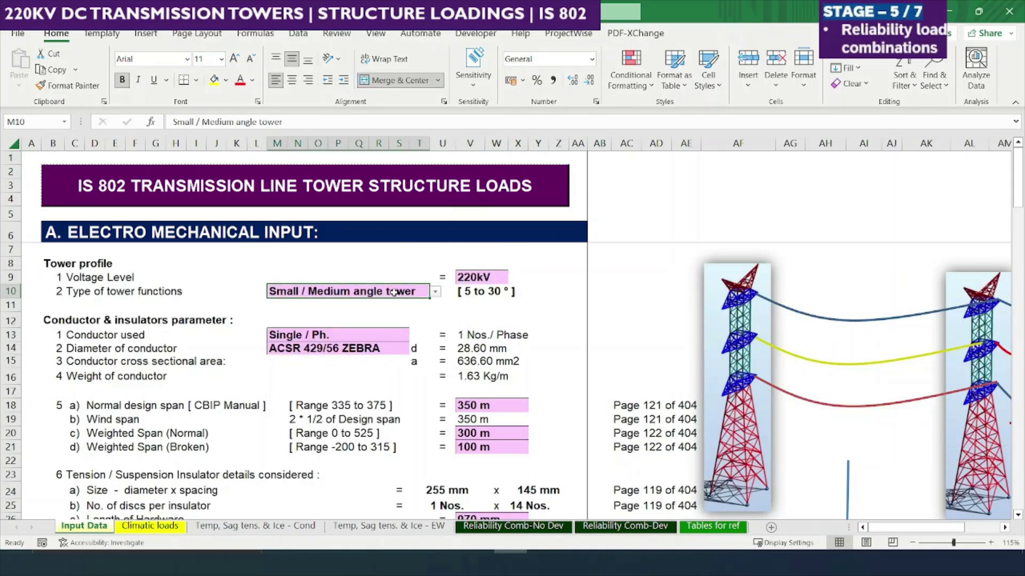
{"action": "left_click", "coordinate": [435, 292]}
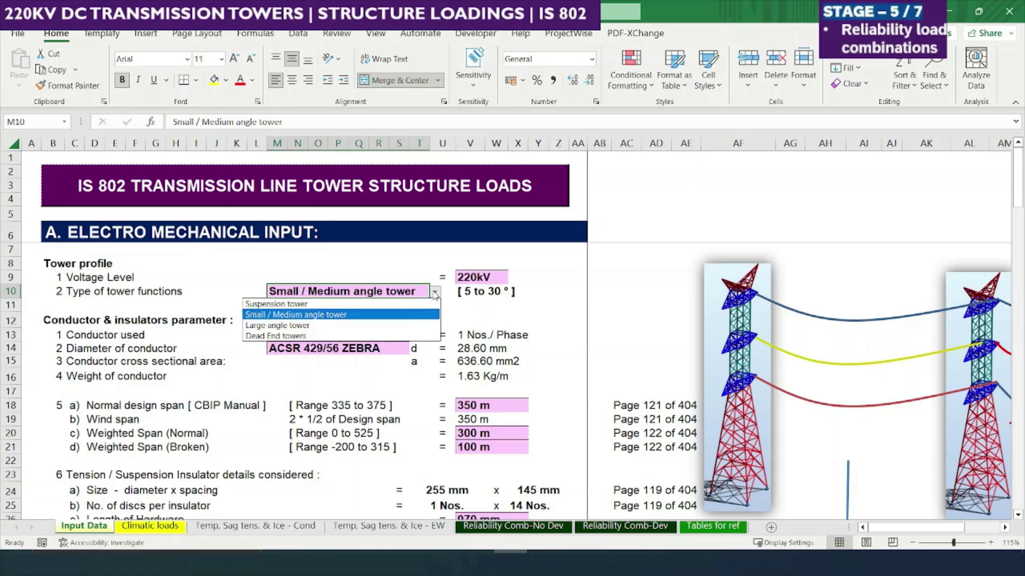
{"action": "left_click", "coordinate": [376, 337]}
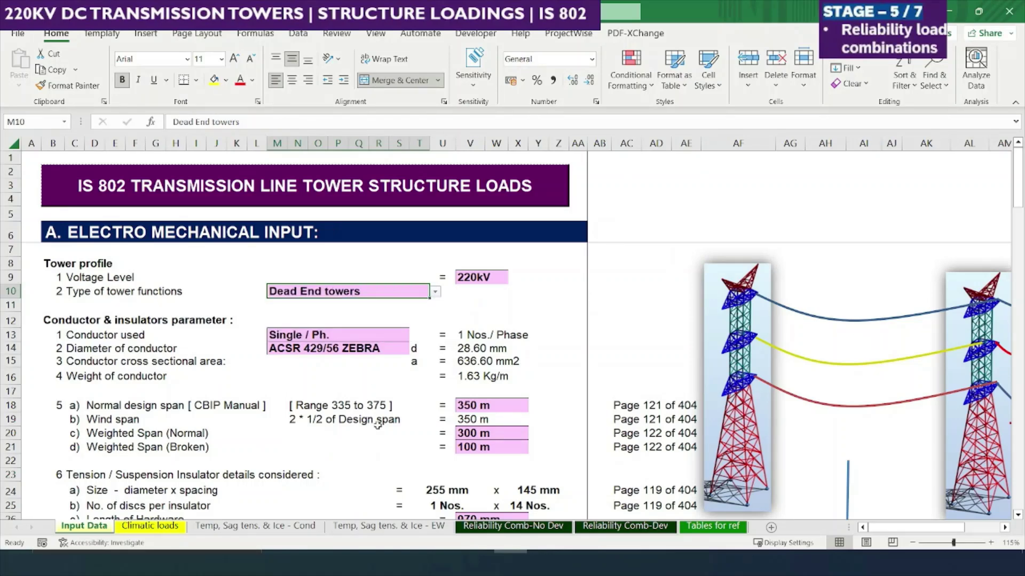
Review the weighted span inputs and the effective conductor spans with the dead end tower type selected
{"action": "left_click", "coordinate": [383, 445]}
{"action": "key", "text": "Down"}
{"action": "key", "text": "Down"}
{"action": "key", "text": "Down"}
{"action": "key", "text": "Down"}
{"action": "key", "text": "Down"}
{"action": "key", "text": "Down"}
{"action": "key", "text": "Down"}
{"action": "key", "text": "Down"}
{"action": "key", "text": "Down"}
{"action": "key", "text": "Down"}
{"action": "key", "text": "Down"}
{"action": "key", "text": "Down"}
{"action": "key", "text": "Down"}
{"action": "key", "text": "Down"}
{"action": "key", "text": "Down"}
{"action": "key", "text": "Down"}
{"action": "key", "text": "Down"}
{"action": "key", "text": "Down"}
{"action": "key", "text": "Down"}
{"action": "key", "text": "Down"}
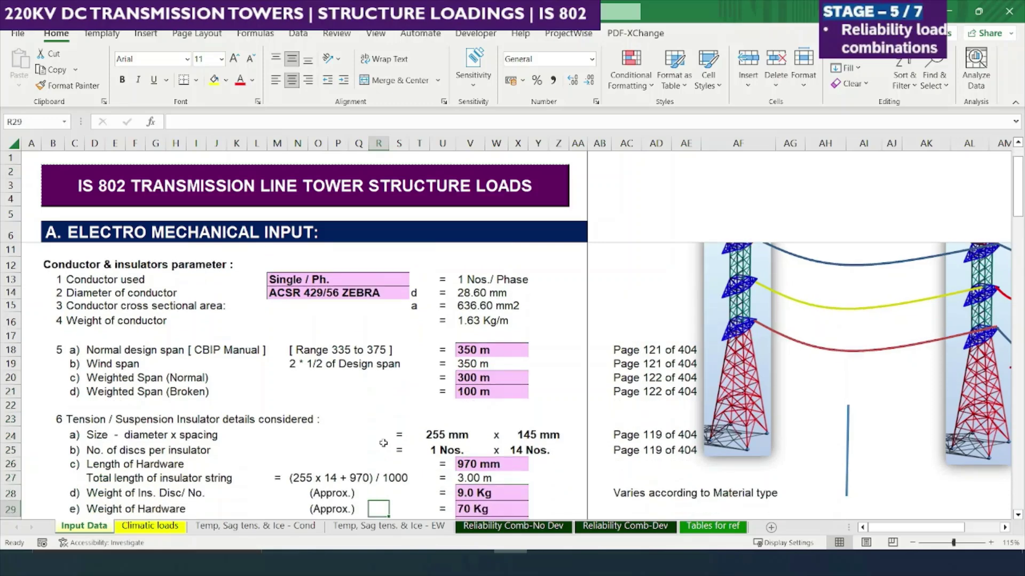
{"action": "key", "text": "Down"}
{"action": "key", "text": "Down"}
{"action": "key", "text": "Down"}
{"action": "key", "text": "Down"}
{"action": "key", "text": "Down"}
{"action": "key", "text": "Down"}
{"action": "key", "text": "Down"}
{"action": "key", "text": "Down"}
{"action": "key", "text": "Down"}
{"action": "key", "text": "Down"}
{"action": "key", "text": "Down"}
{"action": "key", "text": "Down"}
{"action": "key", "text": "Down"}
{"action": "key", "text": "Down"}
{"action": "key", "text": "Down"}
{"action": "key", "text": "Down"}
{"action": "key", "text": "Down"}
{"action": "key", "text": "Down"}
{"action": "key", "text": "Down"}
{"action": "key", "text": "Down"}
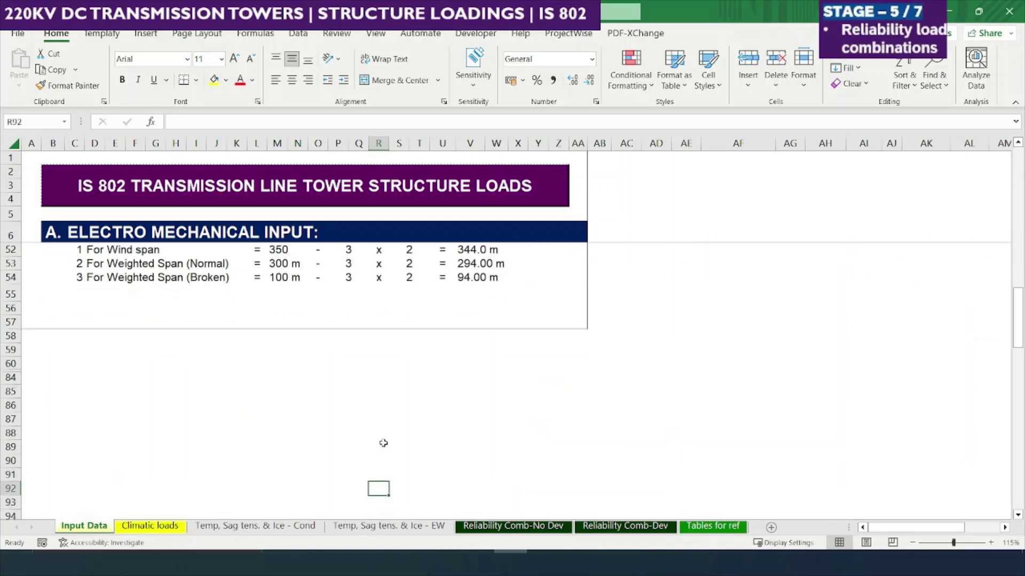
Try an insulator length multiplier of 1 for the wind, normal weighted and broken weighted effective conductor spans
{"action": "key", "text": "Up"}
{"action": "key", "text": "Up"}
{"action": "key", "text": "Up"}
{"action": "key", "text": "Up"}
{"action": "key", "text": "Up"}
{"action": "key", "text": "Up"}
{"action": "key", "text": "Up"}
{"action": "key", "text": "Up"}
{"action": "key", "text": "Up"}
{"action": "key", "text": "Up"}
{"action": "key", "text": "Up"}
{"action": "key", "text": "Up"}
{"action": "key", "text": "Up"}
{"action": "key", "text": "Up"}
{"action": "key", "text": "Up"}
{"action": "key", "text": "Up"}
{"action": "key", "text": "Up"}
{"action": "key", "text": "Up"}
{"action": "key", "text": "Up"}
{"action": "key", "text": "Up"}
{"action": "key", "text": "Right"}
{"action": "key", "text": "Down"}
{"action": "key", "text": "Down"}
{"action": "key", "text": "Down"}
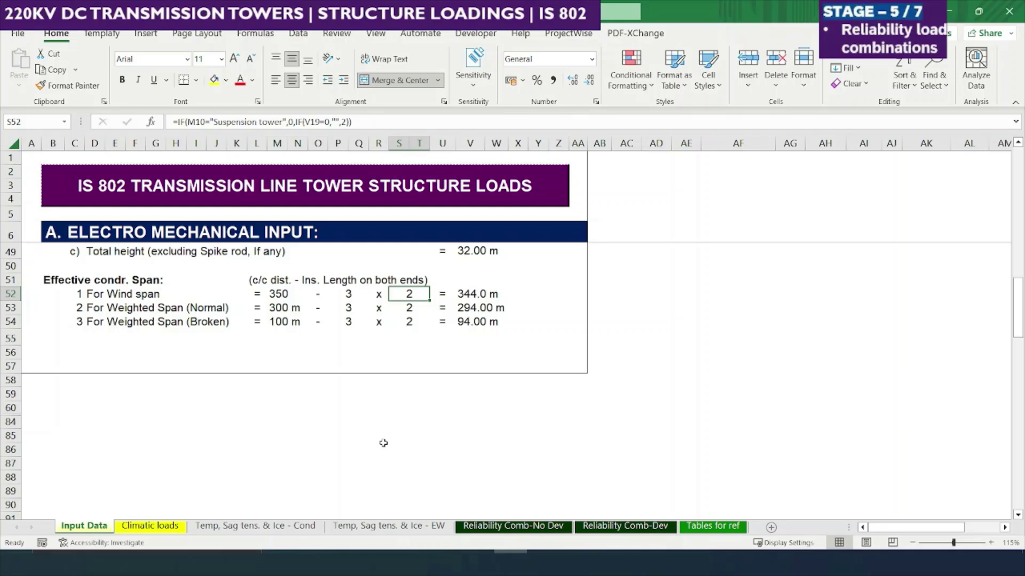
{"action": "type", "text": "1"}
{"action": "key", "text": "Return"}
{"action": "type", "text": "1"}
{"action": "key", "text": "Return"}
{"action": "type", "text": "1"}
{"action": "key", "text": "Return"}
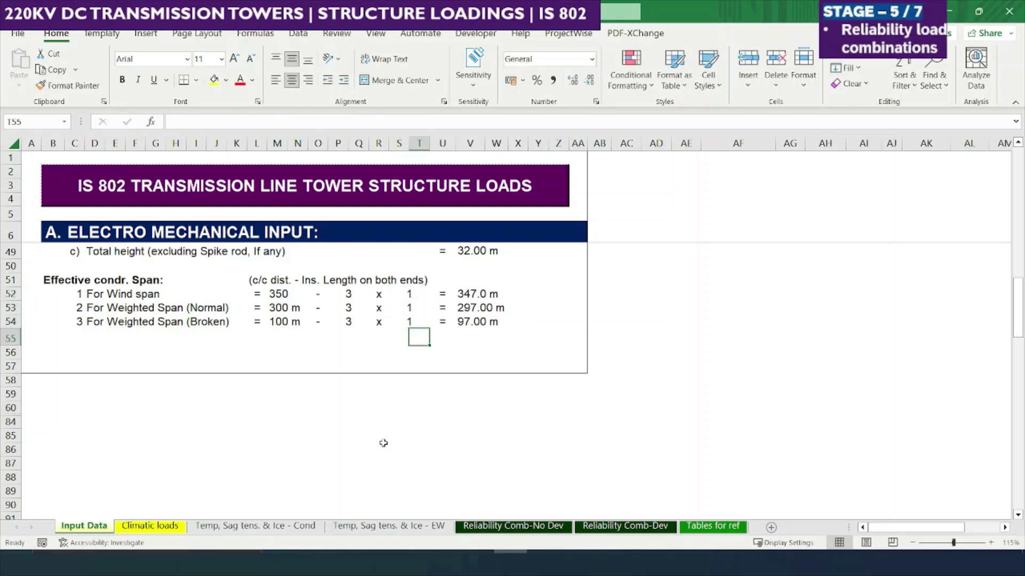
Undo the multiplier overrides and the tower type changes, back to the original span formulas and Suspension tower
{"action": "key", "text": "ctrl+z"}
{"action": "key", "text": "ctrl+z"}
{"action": "key", "text": "ctrl+z"}
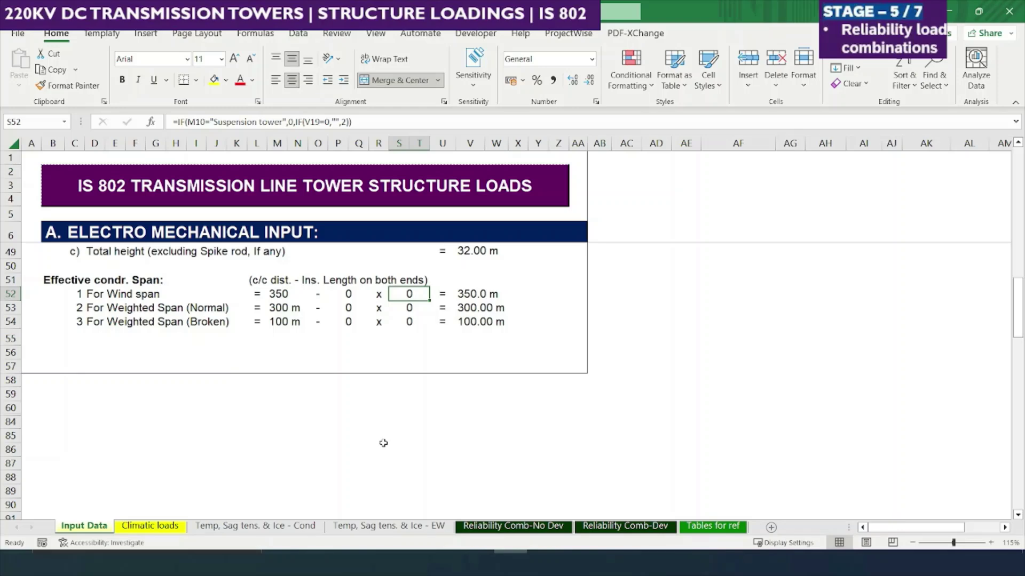
Set the type of tower functions on the Input Data sheet to Small / Medium angle tower
{"action": "key", "text": "ctrl+bracketleft"}
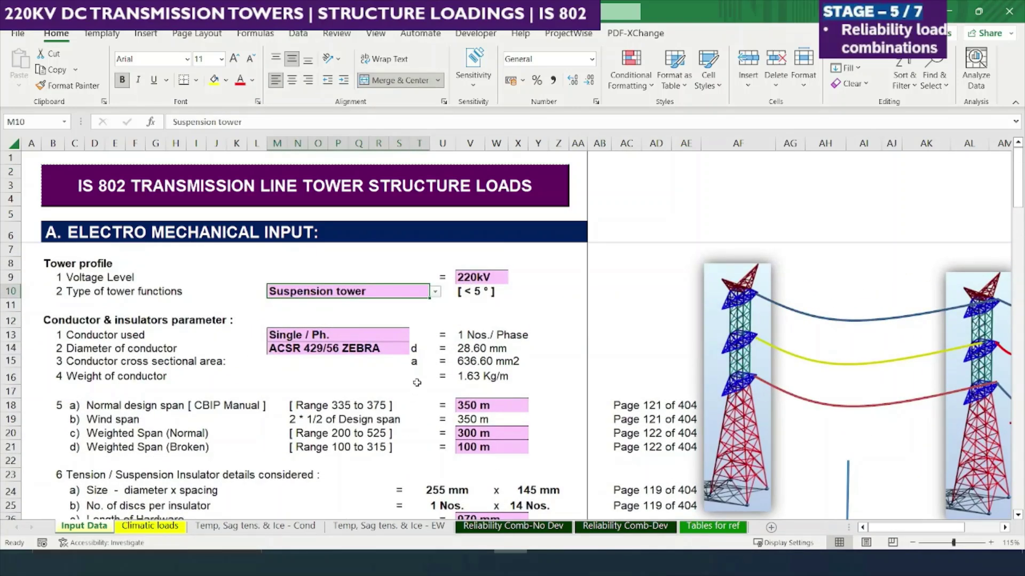
{"action": "left_click", "coordinate": [436, 292]}
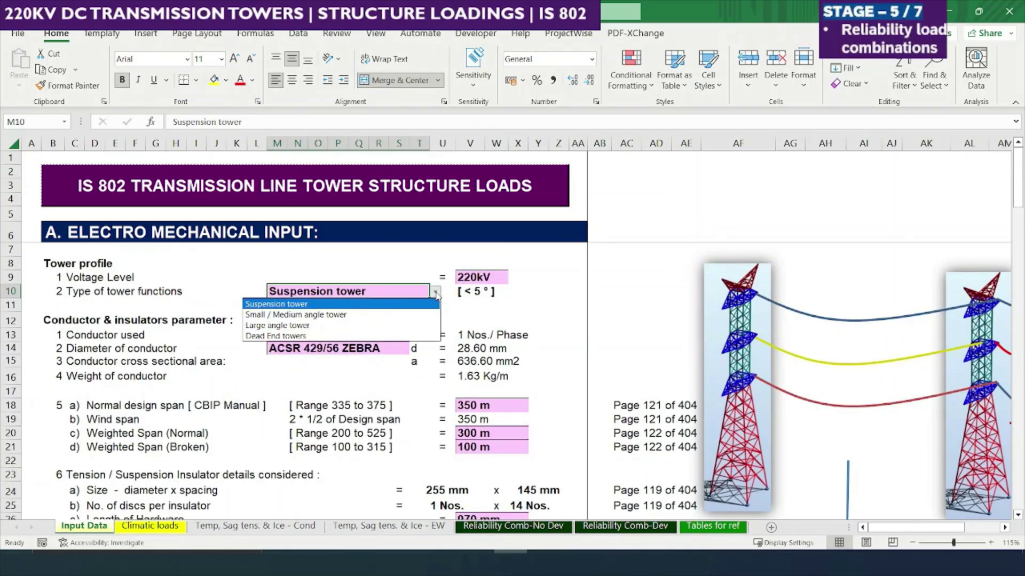
{"action": "left_click", "coordinate": [389, 315]}
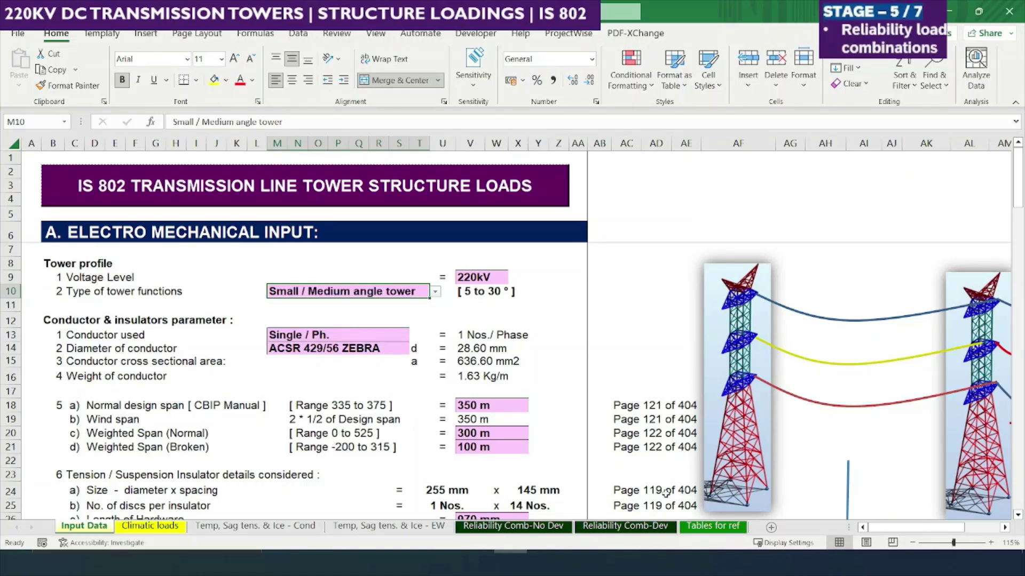
Examine the horizontal transverse wind loads on the Reliability Comb-No Dev sheet, from conductor to structure, including the earth wire wind formula
{"action": "left_click", "coordinate": [551, 529]}
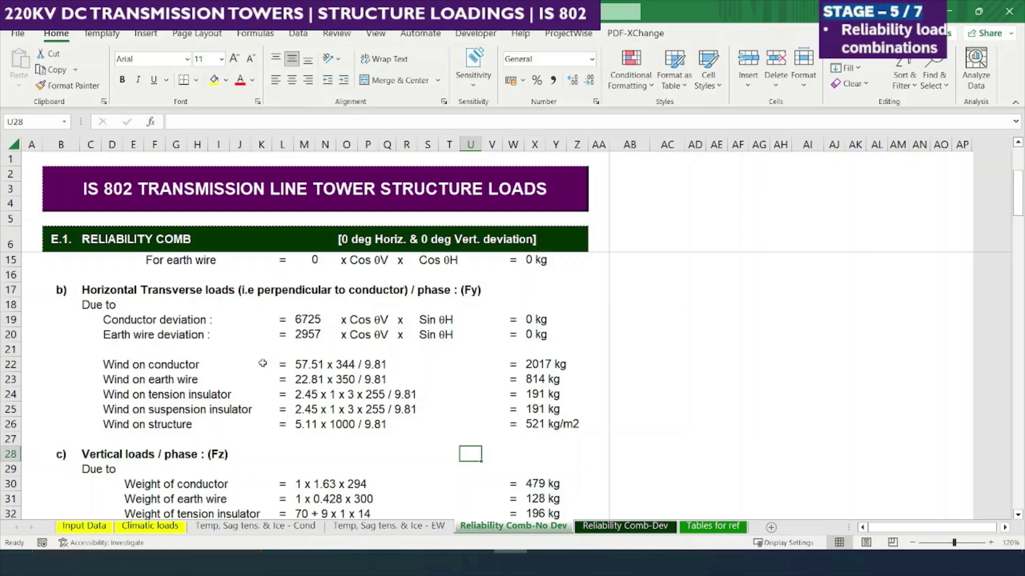
{"action": "left_click", "coordinate": [145, 368]}
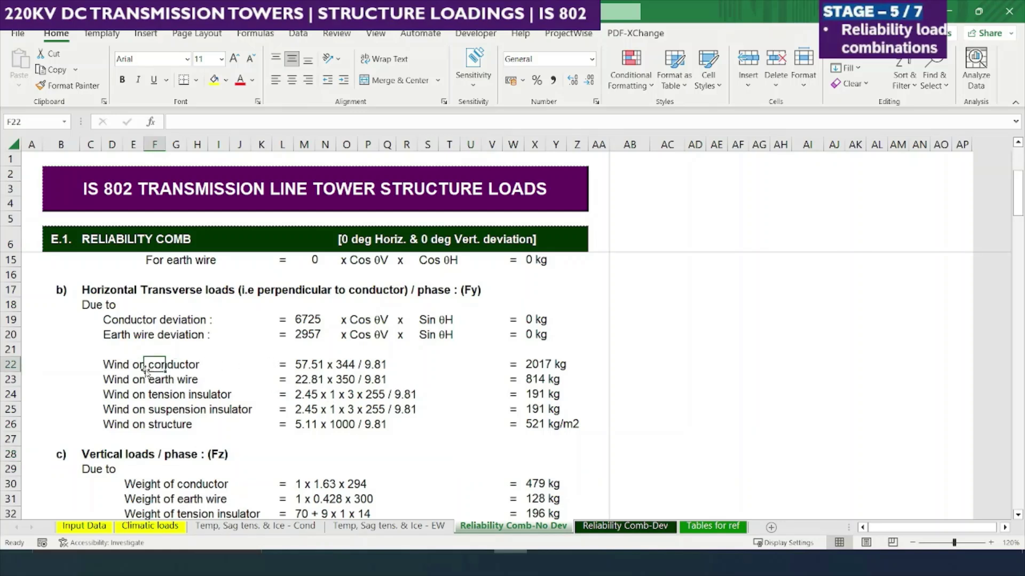
{"action": "key", "text": "Right"}
{"action": "key", "text": "Right"}
{"action": "key", "text": "Right"}
{"action": "key", "text": "Right"}
{"action": "key", "text": "Right"}
{"action": "key", "text": "Right"}
{"action": "key", "text": "Right"}
{"action": "key", "text": "Right"}
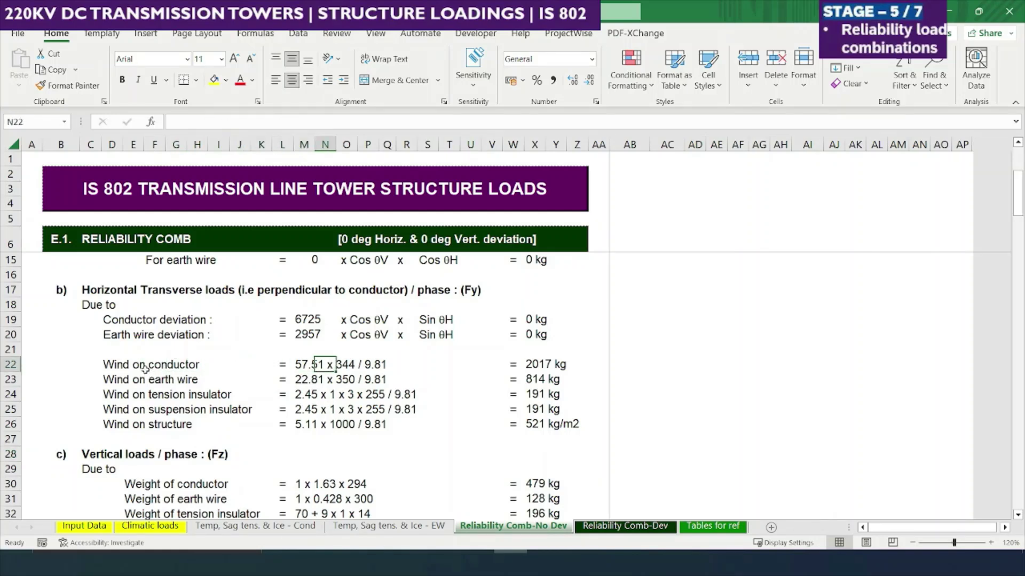
{"action": "key", "text": "Down"}
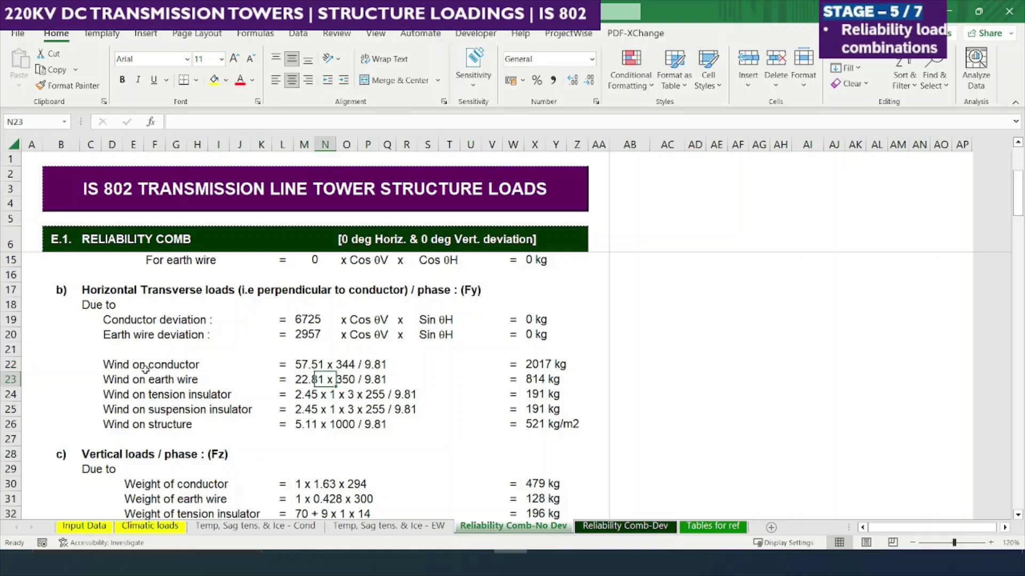
{"action": "key", "text": "Down"}
{"action": "key", "text": "Down"}
{"action": "key", "text": "Down"}
{"action": "key", "text": "Down"}
{"action": "key", "text": "Down"}
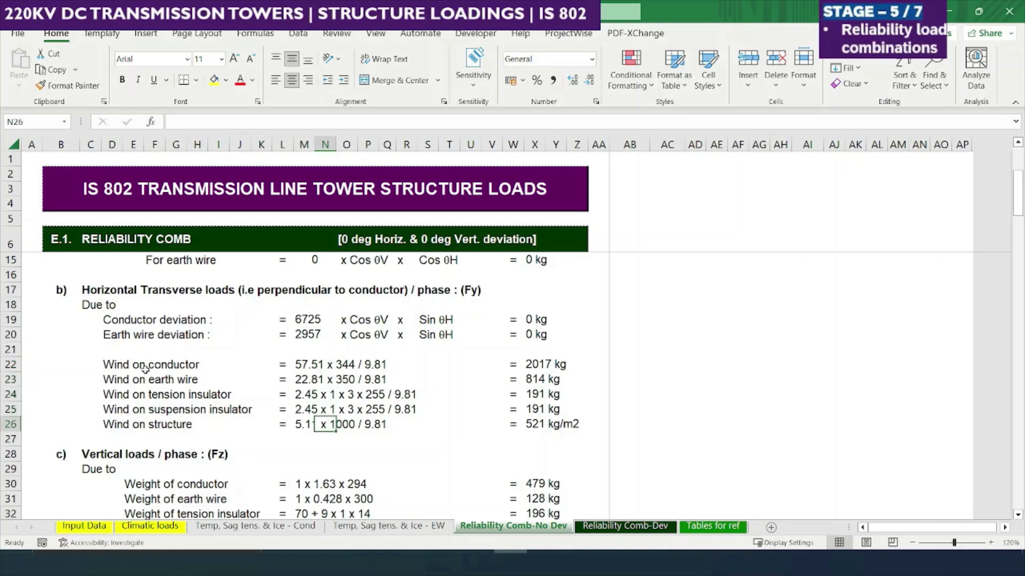
{"action": "key", "text": "Up"}
{"action": "key", "text": "Up"}
{"action": "key", "text": "Up"}
{"action": "key", "text": "Up"}
{"action": "key", "text": "Up"}
{"action": "key", "text": "Up"}
{"action": "key", "text": "Up"}
{"action": "key", "text": "Up"}
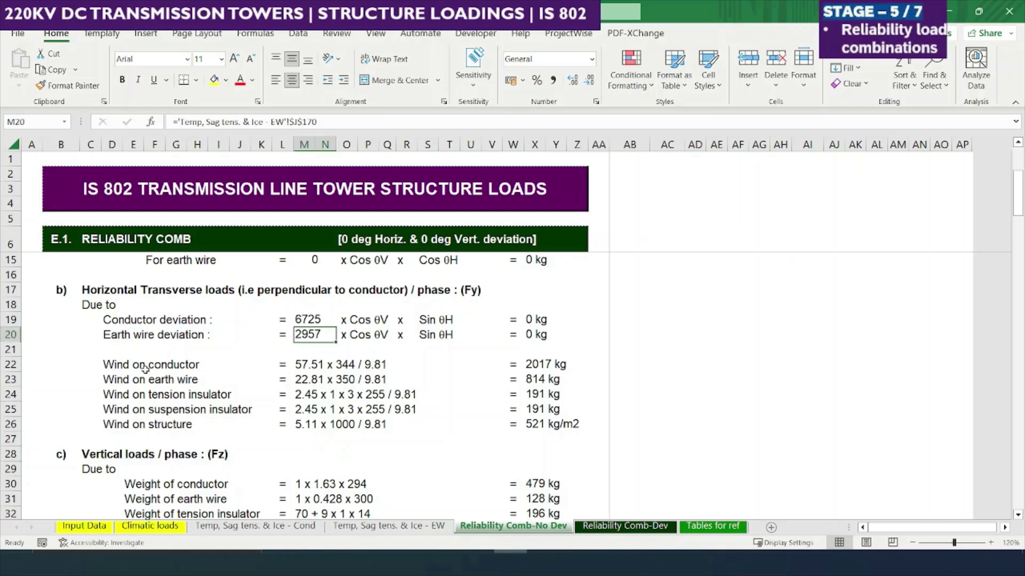
{"action": "key", "text": "Down"}
{"action": "key", "text": "Down"}
{"action": "key", "text": "Down"}
{"action": "key", "text": "Left"}
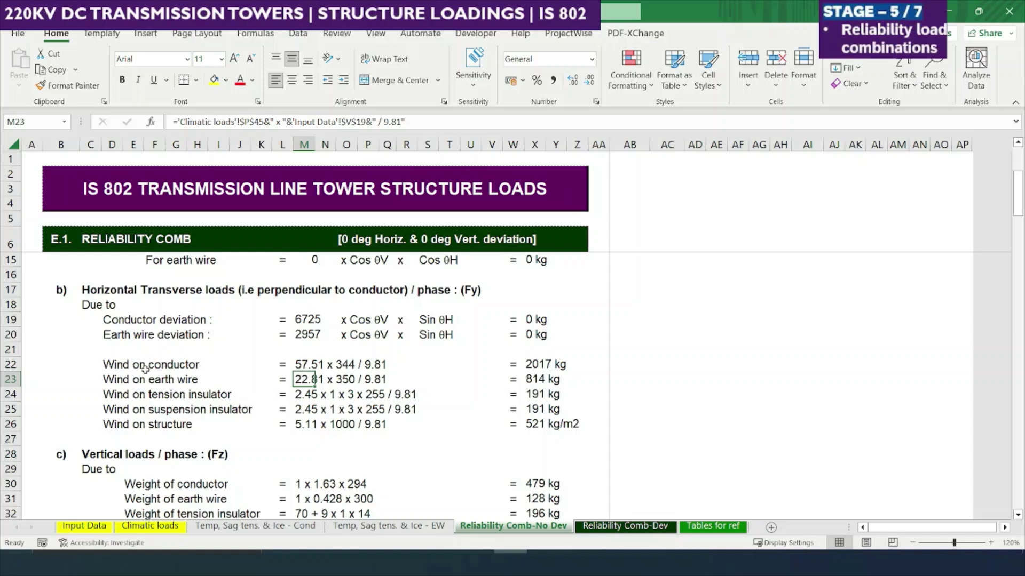
Examine the vertical loads per phase and trace the conductor and earth wire weight formulas to their Input Data references
{"action": "key", "text": "Down"}
{"action": "key", "text": "Down"}
{"action": "key", "text": "Down"}
{"action": "key", "text": "Down"}
{"action": "key", "text": "Down"}
{"action": "key", "text": "Down"}
{"action": "key", "text": "Down"}
{"action": "key", "text": "Down"}
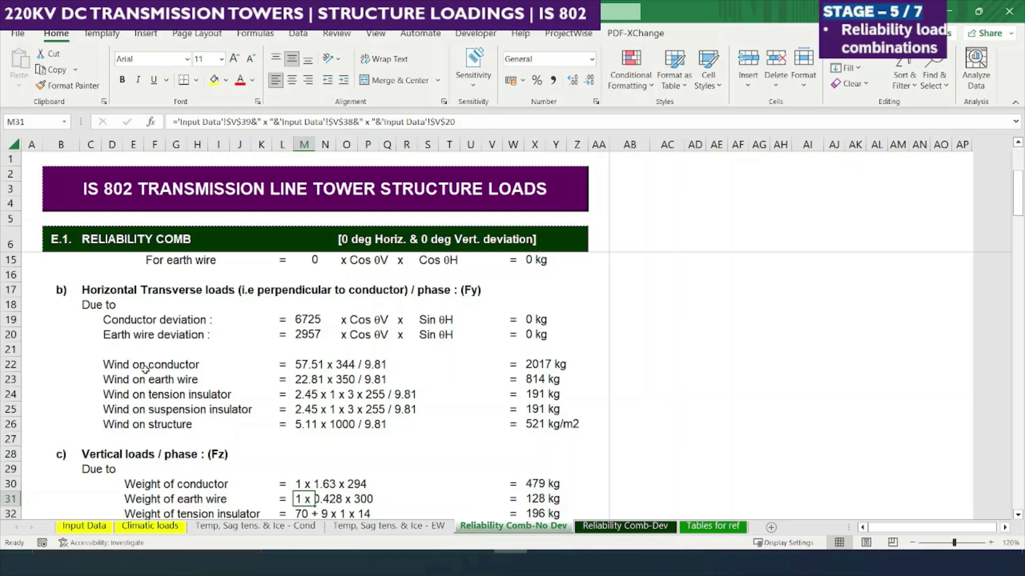
{"action": "key", "text": "Up"}
{"action": "key", "text": "Right"}
{"action": "key", "text": "Right"}
{"action": "key", "text": "Right"}
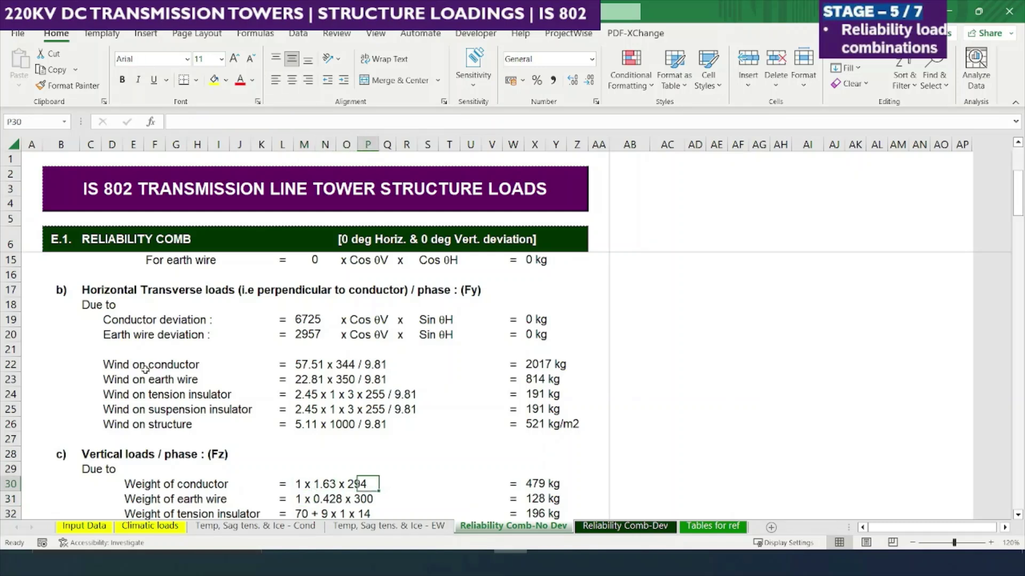
{"action": "key", "text": "Left"}
{"action": "key", "text": "Left"}
{"action": "key", "text": "Left"}
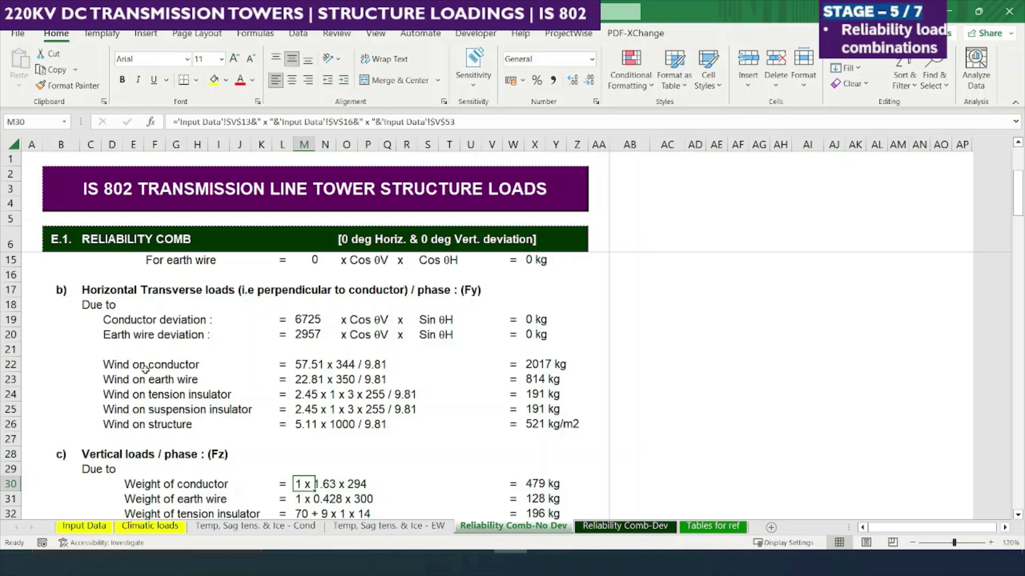
{"action": "key", "text": "Down"}
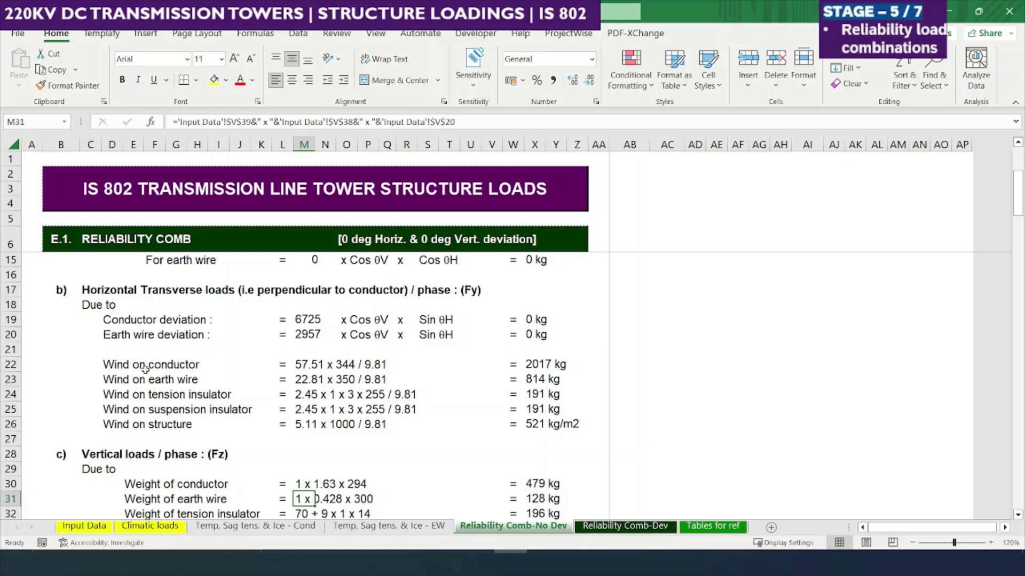
{"action": "key", "text": "Down"}
{"action": "key", "text": "Up"}
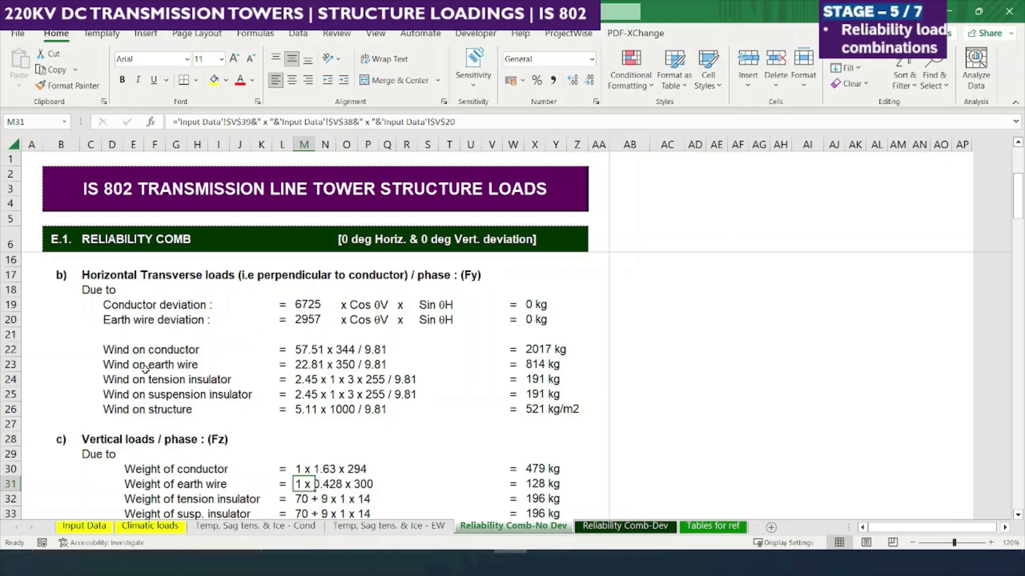
{"action": "key", "text": "Down"}
{"action": "key", "text": "Down"}
{"action": "key", "text": "Down"}
{"action": "key", "text": "Down"}
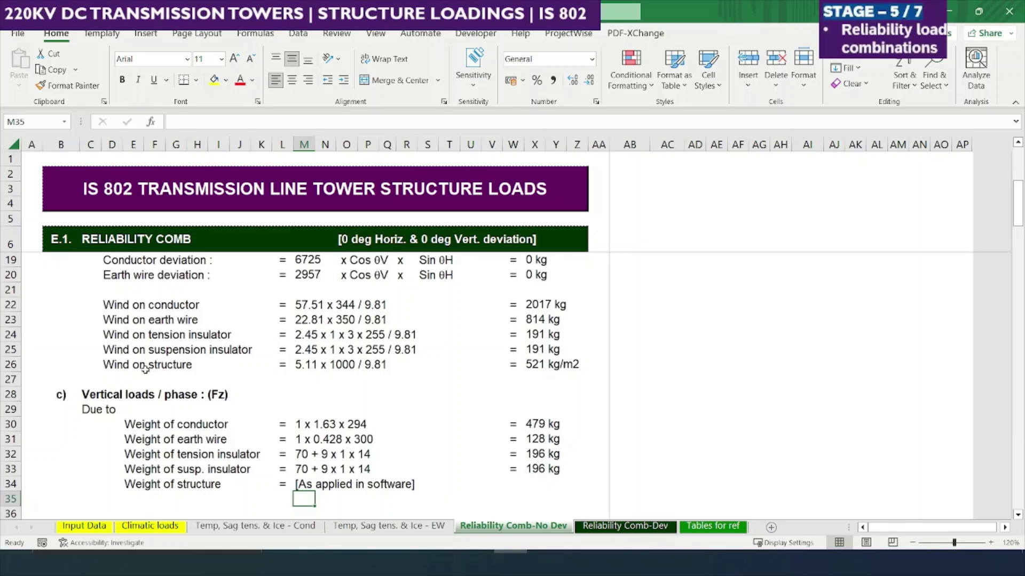
Set the type of tower functions on the Input Data sheet to Suspension tower
{"action": "left_click", "coordinate": [81, 527]}
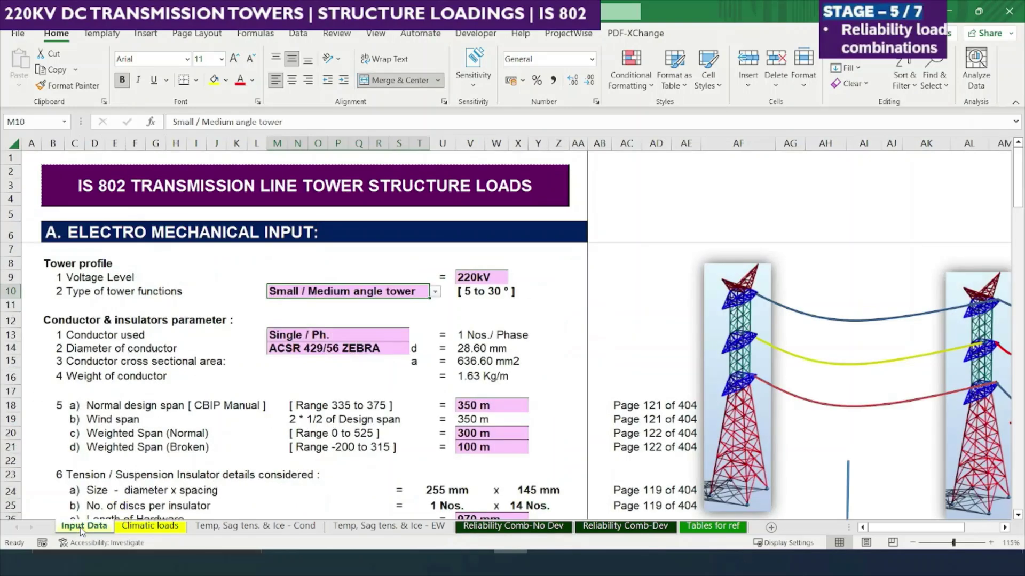
{"action": "left_click", "coordinate": [439, 297]}
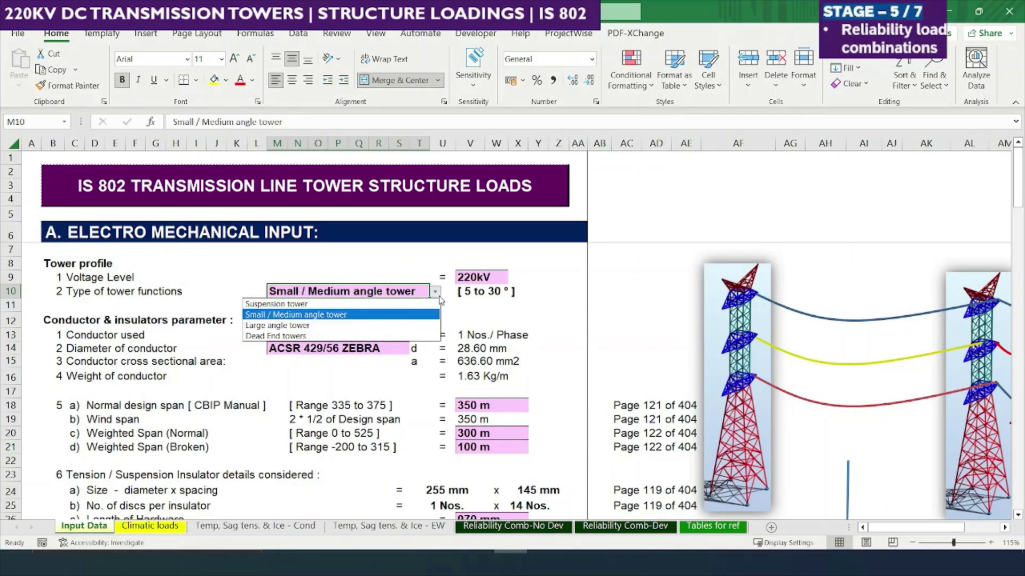
{"action": "left_click", "coordinate": [391, 310]}
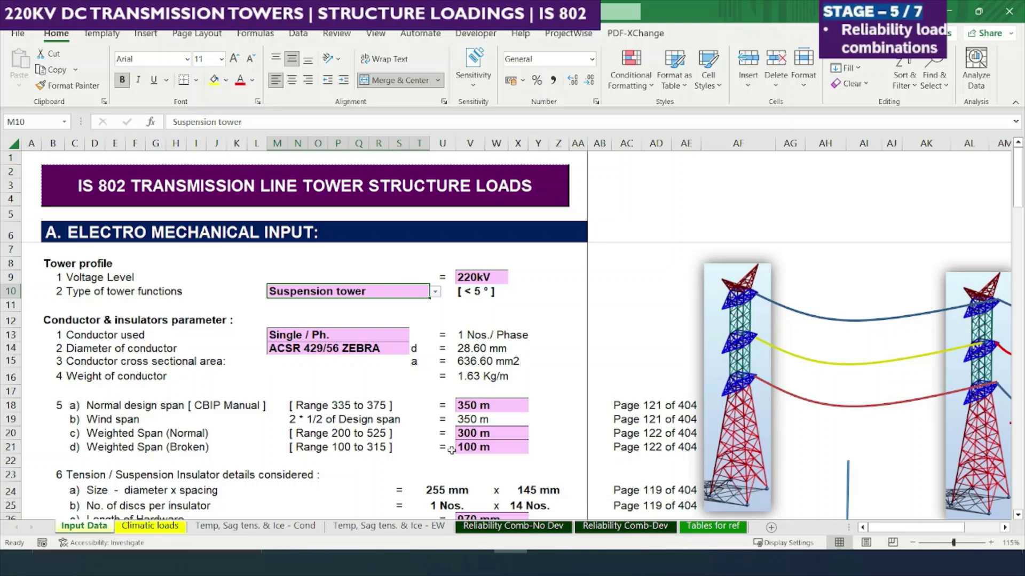
Review the transverse and vertical loads on the Reliability Comb-No Dev sheet with the suspension tower selected
{"action": "left_click", "coordinate": [516, 533]}
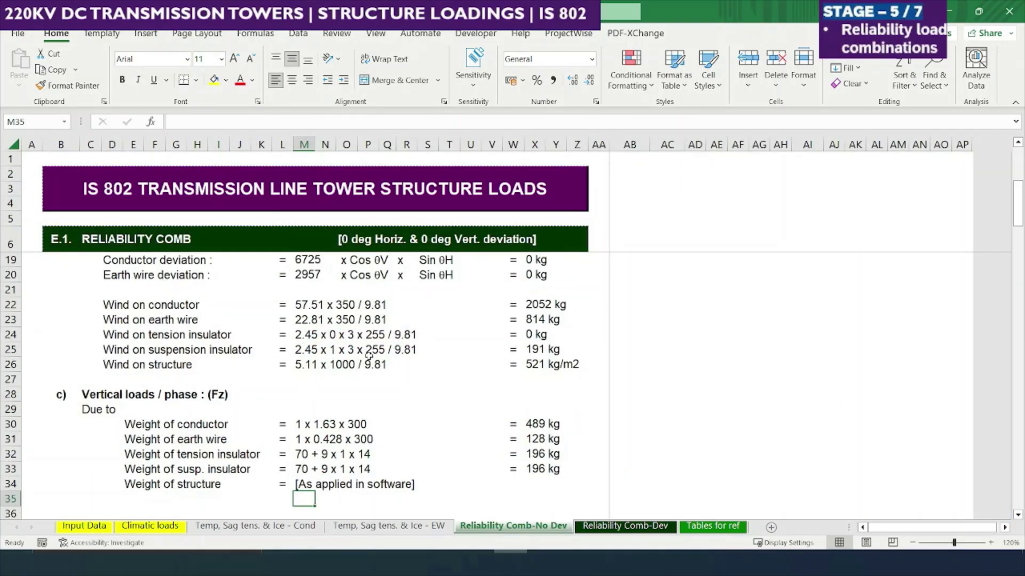
{"action": "left_click", "coordinate": [568, 472]}
{"action": "key", "text": "Up"}
{"action": "key", "text": "Up"}
{"action": "key", "text": "Up"}
{"action": "key", "text": "Up"}
{"action": "key", "text": "Up"}
{"action": "key", "text": "Up"}
{"action": "key", "text": "Up"}
{"action": "key", "text": "Up"}
{"action": "key", "text": "Up"}
{"action": "key", "text": "Up"}
{"action": "key", "text": "Up"}
{"action": "key", "text": "Up"}
{"action": "key", "text": "Up"}
{"action": "key", "text": "Up"}
{"action": "key", "text": "Up"}
{"action": "key", "text": "Up"}
{"action": "key", "text": "Up"}
{"action": "key", "text": "Up"}
{"action": "key", "text": "Up"}
{"action": "key", "text": "Up"}
{"action": "key", "text": "Up"}
{"action": "key", "text": "Up"}
{"action": "key", "text": "Up"}
{"action": "key", "text": "Up"}
{"action": "key", "text": "Up"}
{"action": "key", "text": "Up"}
{"action": "key", "text": "Up"}
{"action": "key", "text": "Up"}
{"action": "key", "text": "Up"}
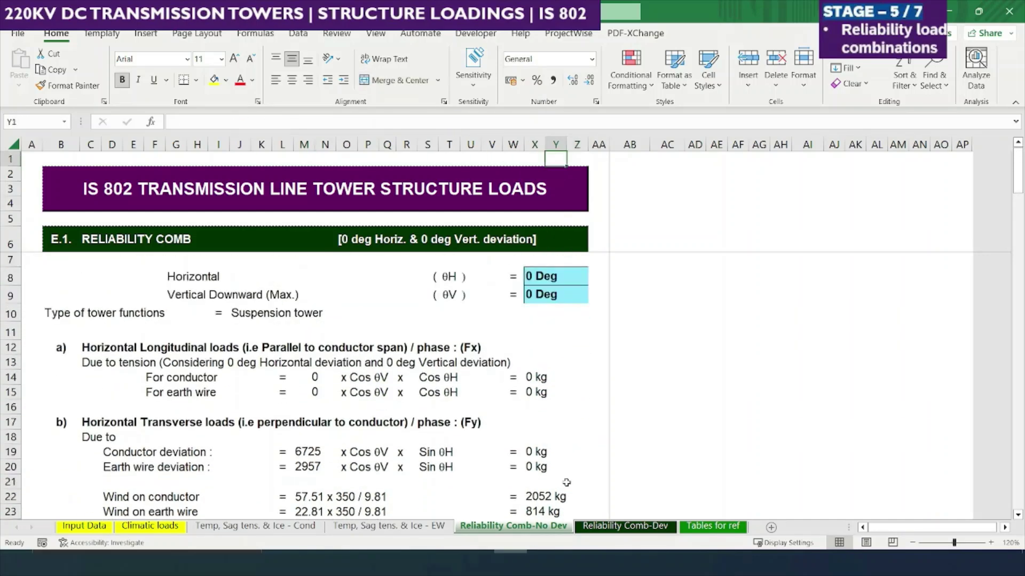
Check the horizontal and vertical deviation angles of the no-deviation case, and the suspension tower's deviation limit on the Input Data sheet
{"action": "key", "text": "Down"}
{"action": "key", "text": "Down"}
{"action": "key", "text": "Down"}
{"action": "key", "text": "Down"}
{"action": "key", "text": "Down"}
{"action": "key", "text": "Down"}
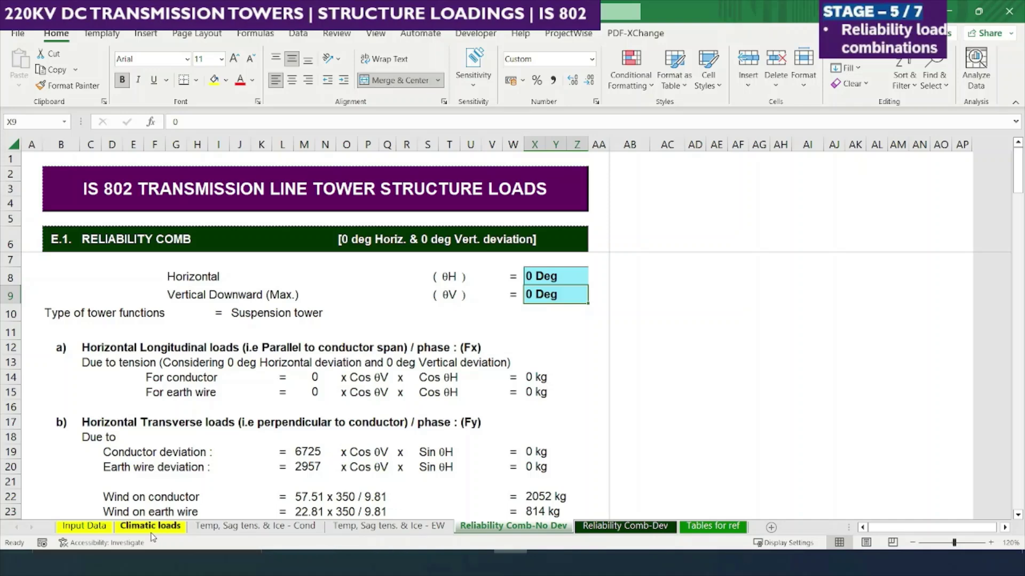
{"action": "left_click", "coordinate": [99, 527]}
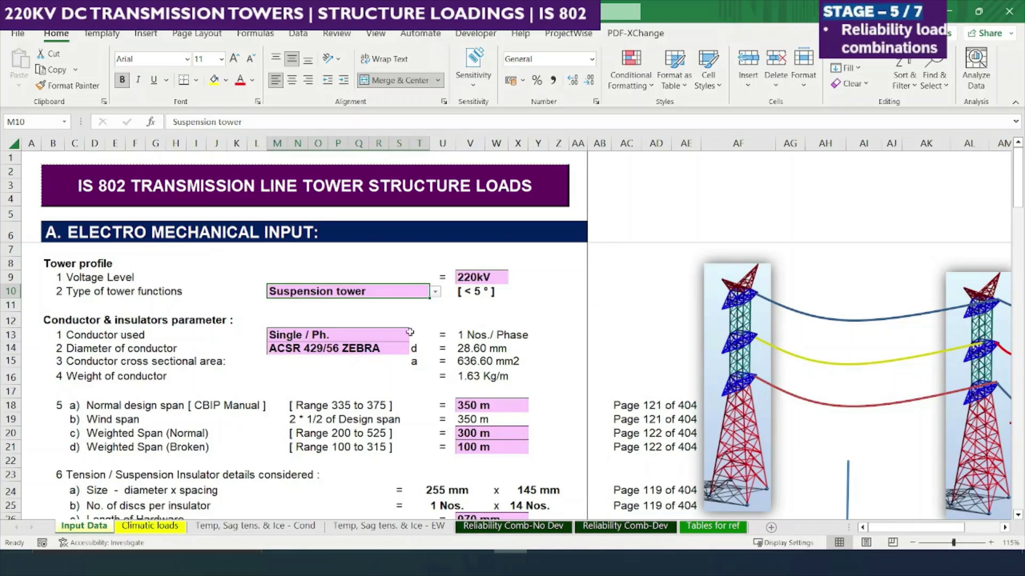
{"action": "left_click", "coordinate": [489, 295]}
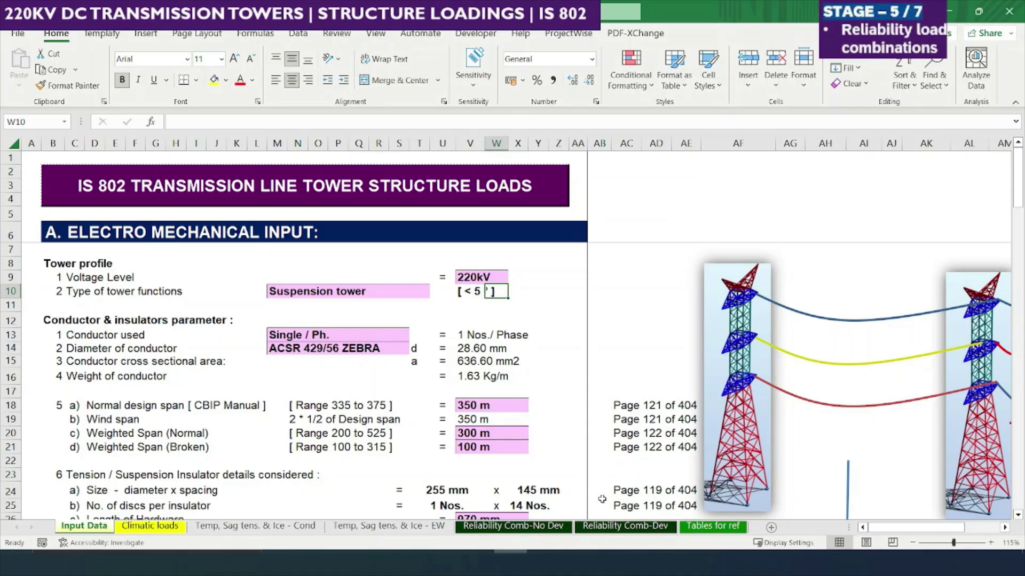
Set the horizontal deviation angle θH on the Reliability Comb-Dev sheet to 0 Deg
{"action": "left_click", "coordinate": [594, 529]}
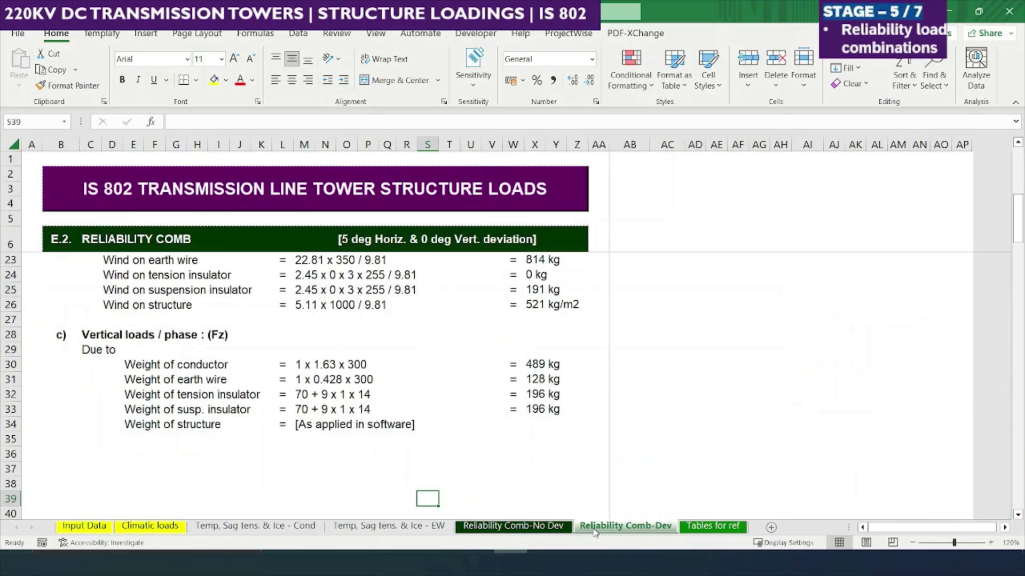
{"action": "left_click", "coordinate": [397, 391]}
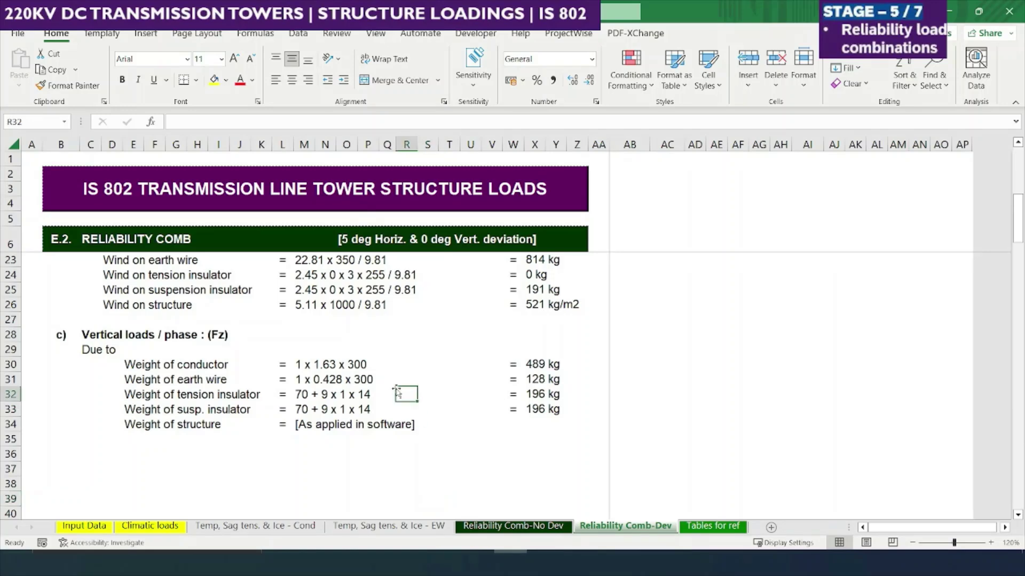
{"action": "key", "text": "Page_Up"}
{"action": "key", "text": "Up"}
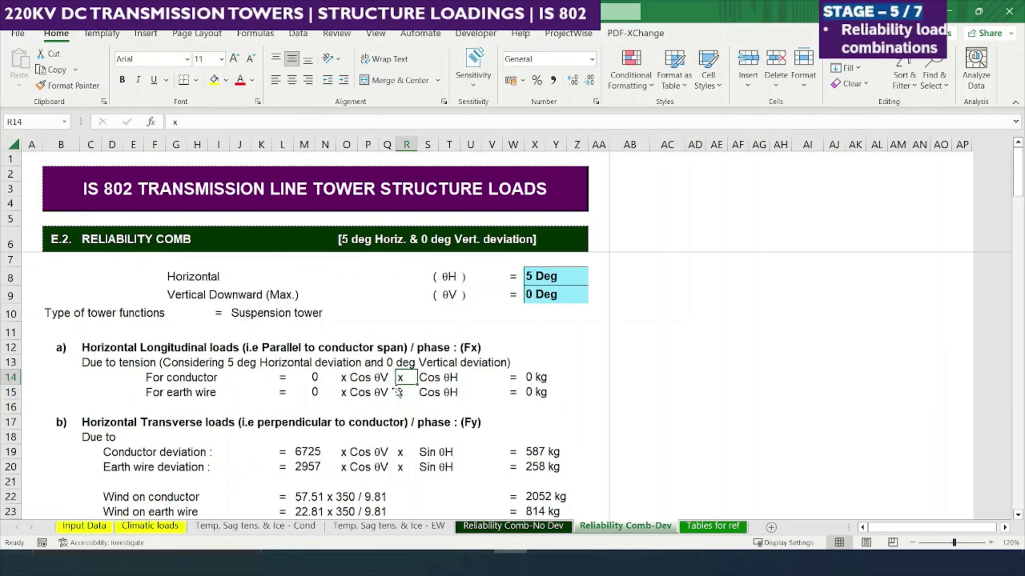
{"action": "key", "text": "Up"}
{"action": "key", "text": "Up"}
{"action": "key", "text": "Up"}
{"action": "key", "text": "Up"}
{"action": "key", "text": "Right"}
{"action": "key", "text": "Right"}
{"action": "key", "text": "Up"}
{"action": "key", "text": "Right"}
{"action": "key", "text": "Right"}
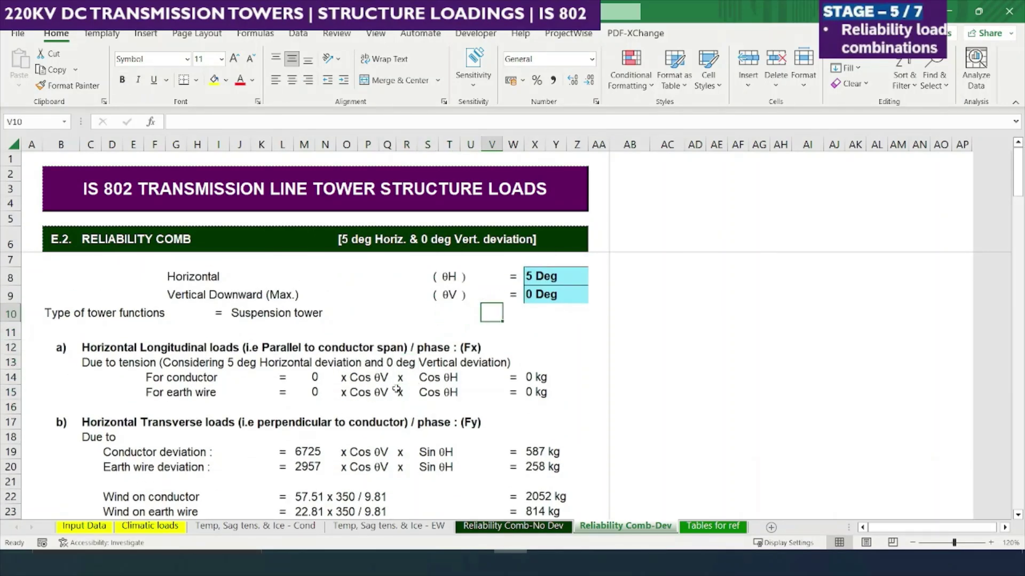
{"action": "key", "text": "Right"}
{"action": "key", "text": "Up"}
{"action": "key", "text": "Right"}
{"action": "key", "text": "Up"}
{"action": "key", "text": "Down"}
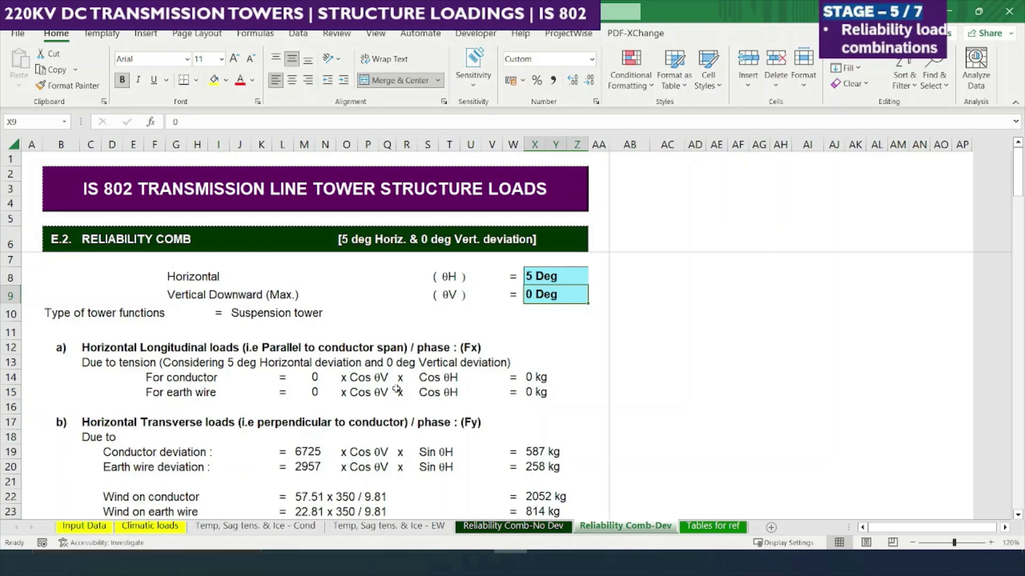
{"action": "key", "text": "Up"}
{"action": "type", "text": "0"}
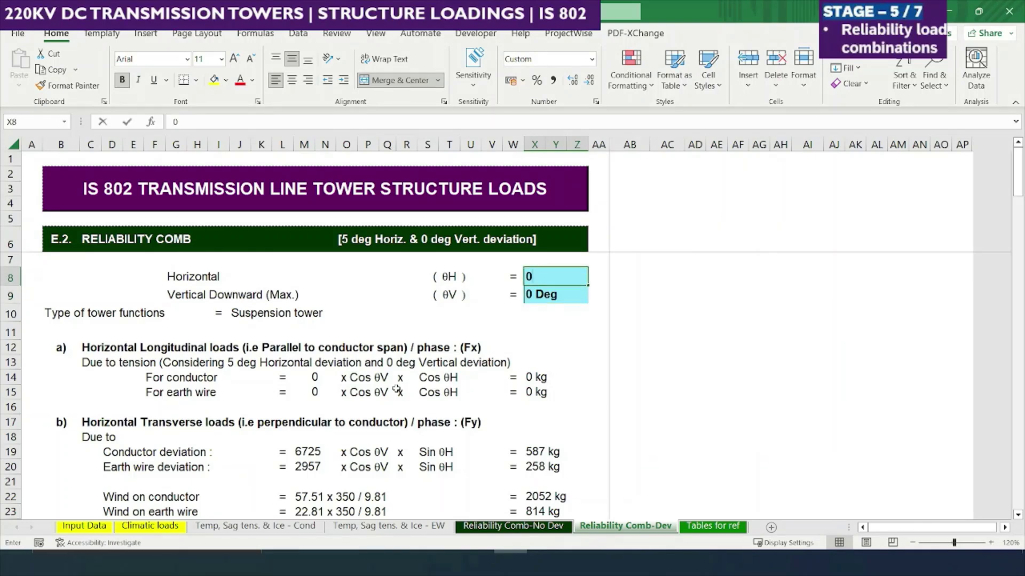
{"action": "key", "text": "Return"}
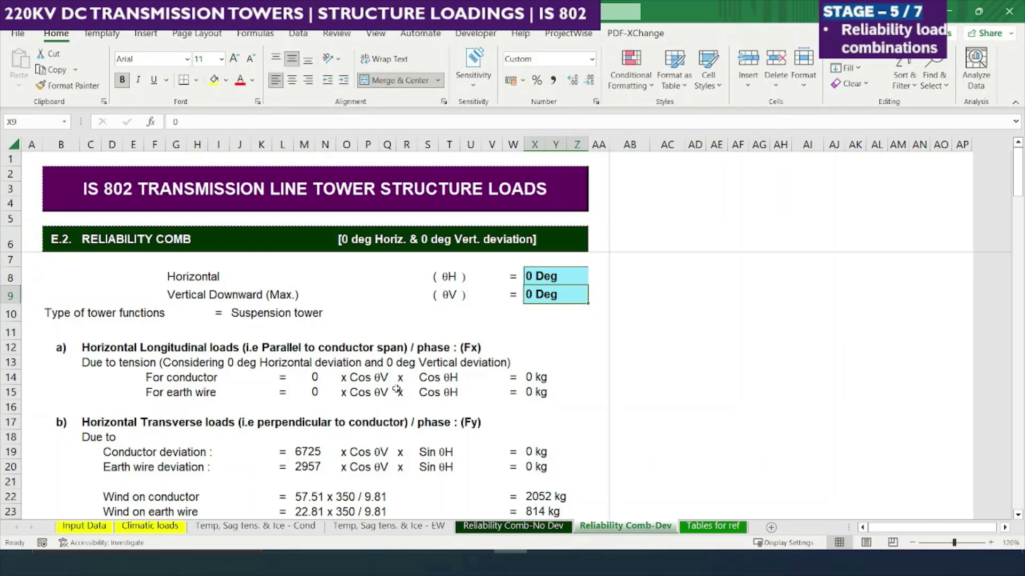
Inspect the conductor deviation load formula under the horizontal transverse loads on the Reliability Comb-Dev sheet
{"action": "key", "text": "Down"}
{"action": "key", "text": "Down"}
{"action": "key", "text": "Down"}
{"action": "key", "text": "Down"}
{"action": "key", "text": "Down"}
{"action": "key", "text": "Down"}
{"action": "key", "text": "Down"}
{"action": "key", "text": "Down"}
{"action": "key", "text": "Down"}
{"action": "key", "text": "Down"}
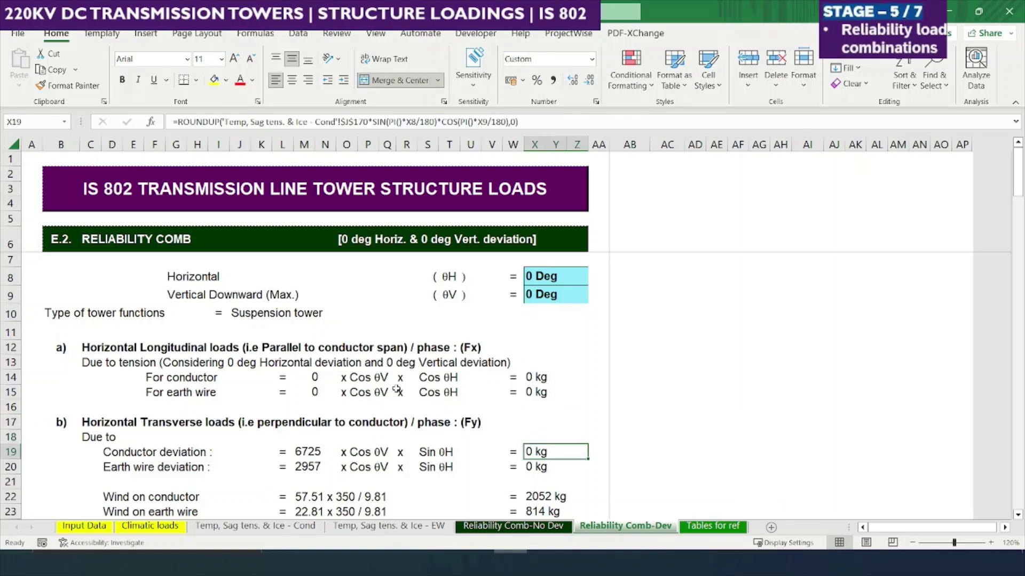
Set the horizontal deviation angle θH on the Reliability Comb-Dev sheet to 5 Deg
{"action": "key", "text": "Up"}
{"action": "key", "text": "Up"}
{"action": "key", "text": "Up"}
{"action": "key", "text": "Up"}
{"action": "key", "text": "Up"}
{"action": "key", "text": "Up"}
{"action": "key", "text": "Up"}
{"action": "key", "text": "Up"}
{"action": "key", "text": "Up"}
{"action": "key", "text": "Up"}
{"action": "key", "text": "Up"}
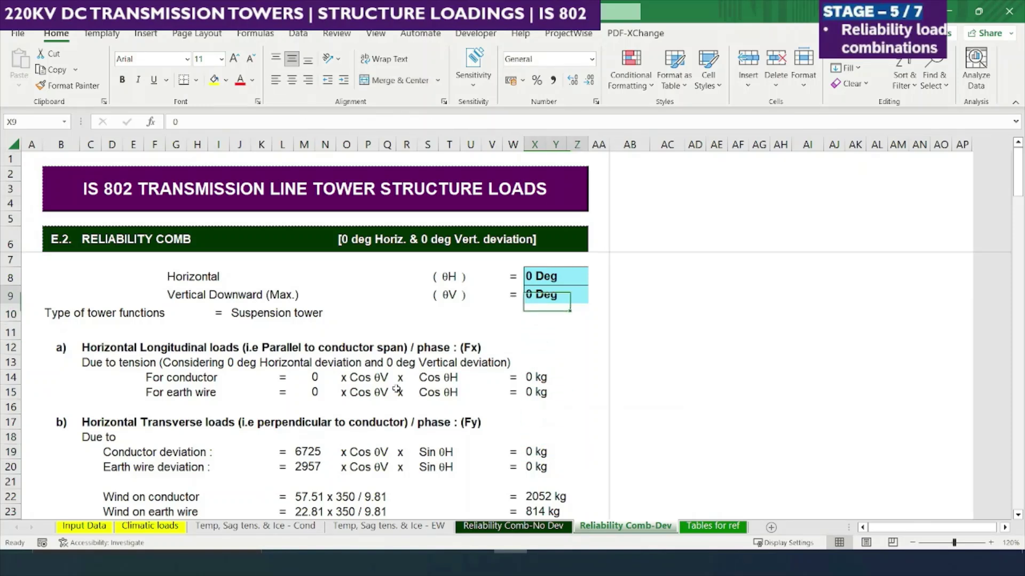
{"action": "type", "text": "5"}
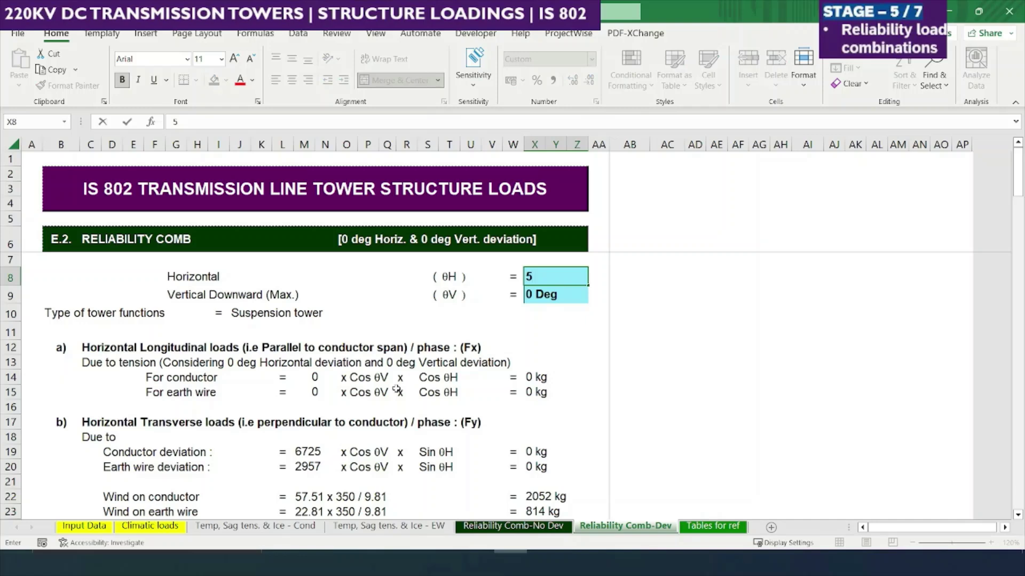
{"action": "key", "text": "Return"}
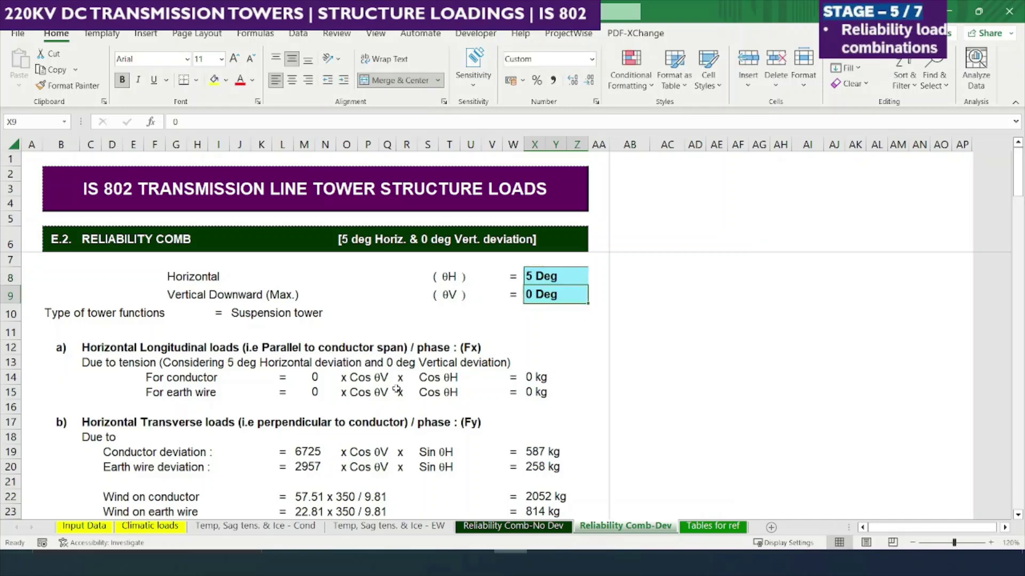
Review the conductor and earth wire deviation loads and the wind loads under the horizontal transverse loads
{"action": "key", "text": "Down"}
{"action": "key", "text": "Down"}
{"action": "key", "text": "Down"}
{"action": "key", "text": "Down"}
{"action": "key", "text": "Down"}
{"action": "key", "text": "Down"}
{"action": "key", "text": "Down"}
{"action": "key", "text": "Down"}
{"action": "key", "text": "Down"}
{"action": "key", "text": "Down"}
{"action": "key", "text": "Down"}
{"action": "key", "text": "Down"}
{"action": "key", "text": "Down"}
{"action": "key", "text": "Down"}
{"action": "key", "text": "Down"}
{"action": "key", "text": "Down"}
{"action": "key", "text": "Down"}
{"action": "key", "text": "Down"}
{"action": "key", "text": "Down"}
{"action": "key", "text": "Down"}
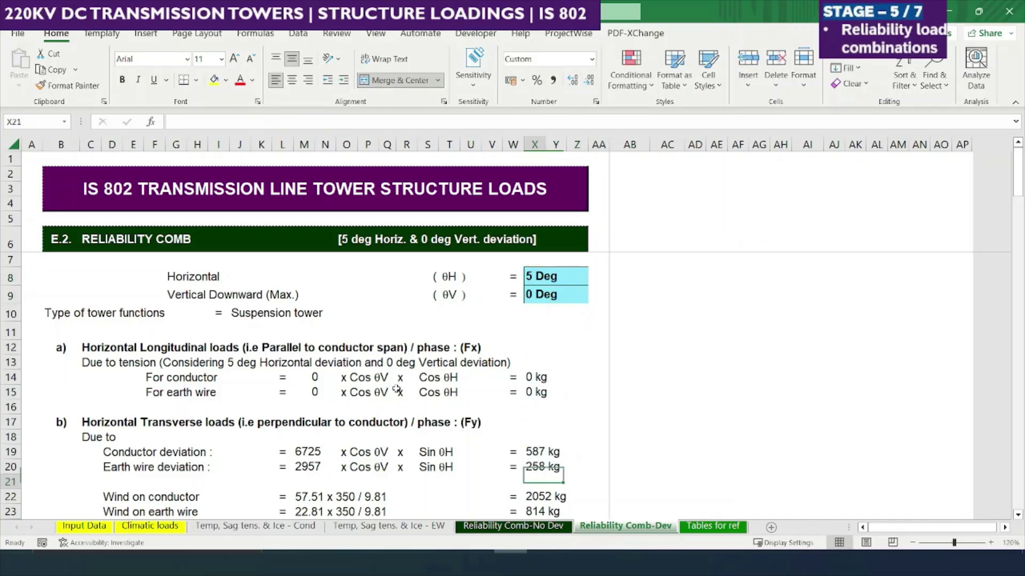
{"action": "key", "text": "Up"}
{"action": "key", "text": "Up"}
{"action": "key", "text": "Up"}
{"action": "key", "text": "Up"}
{"action": "key", "text": "Up"}
{"action": "key", "text": "Up"}
{"action": "key", "text": "Up"}
{"action": "key", "text": "Up"}
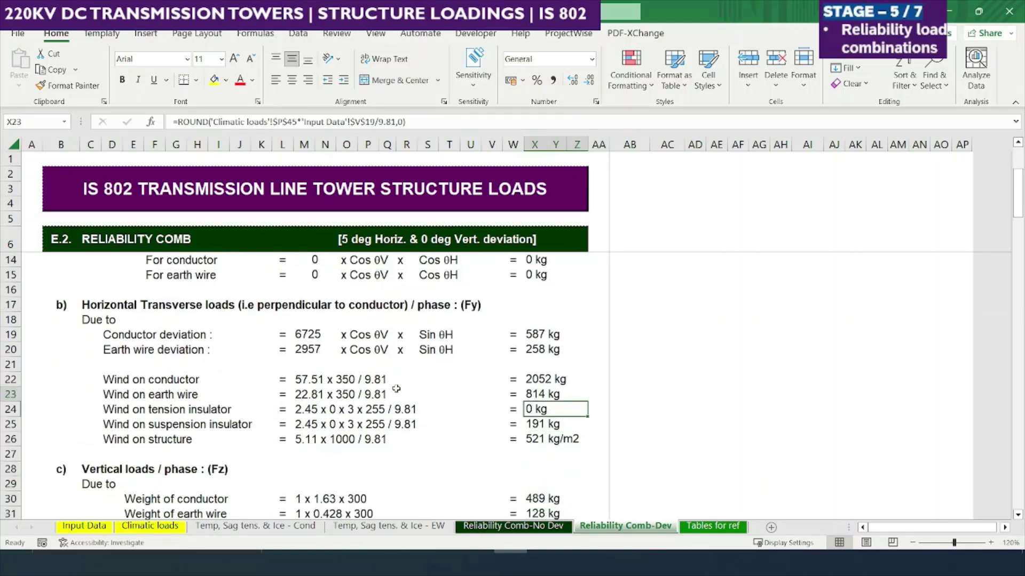
{"action": "key", "text": "Up"}
{"action": "key", "text": "Up"}
{"action": "key", "text": "Up"}
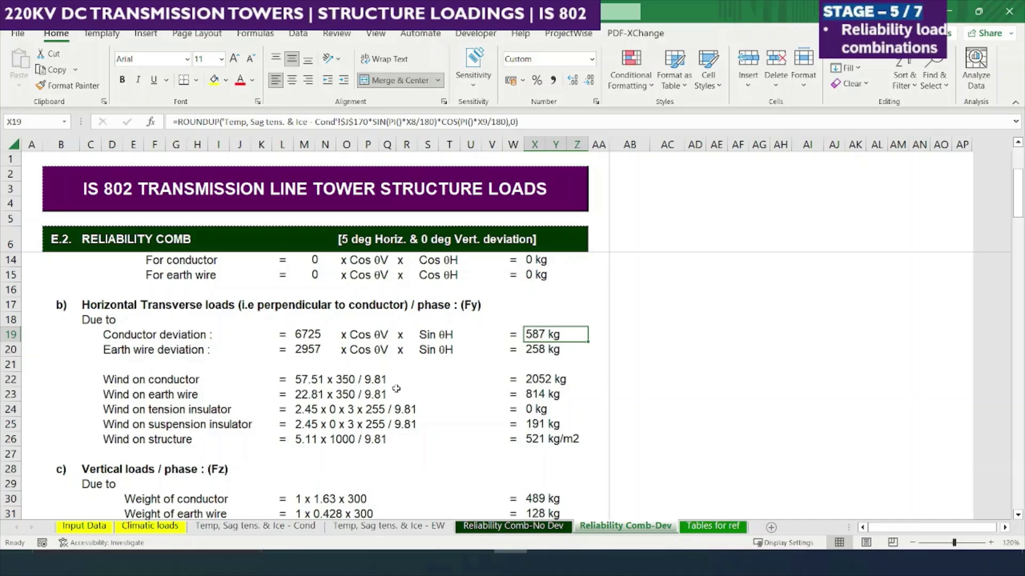
{"action": "key", "text": "Down"}
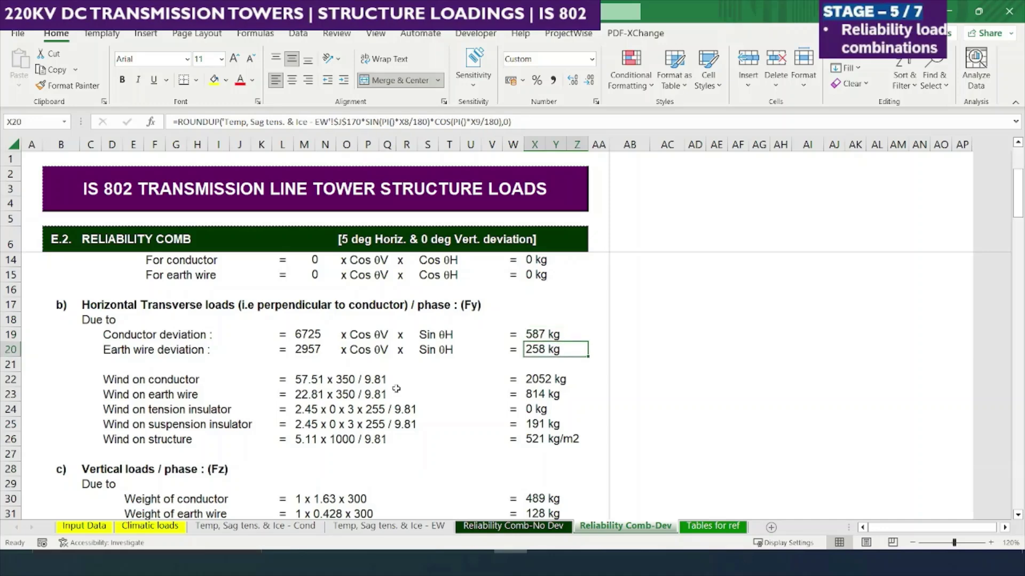
Inspect the earth wire deviation load formula and the source reference of its tension value
{"action": "key", "text": "Left"}
{"action": "key", "text": "Left"}
{"action": "key", "text": "Left"}
{"action": "key", "text": "Left"}
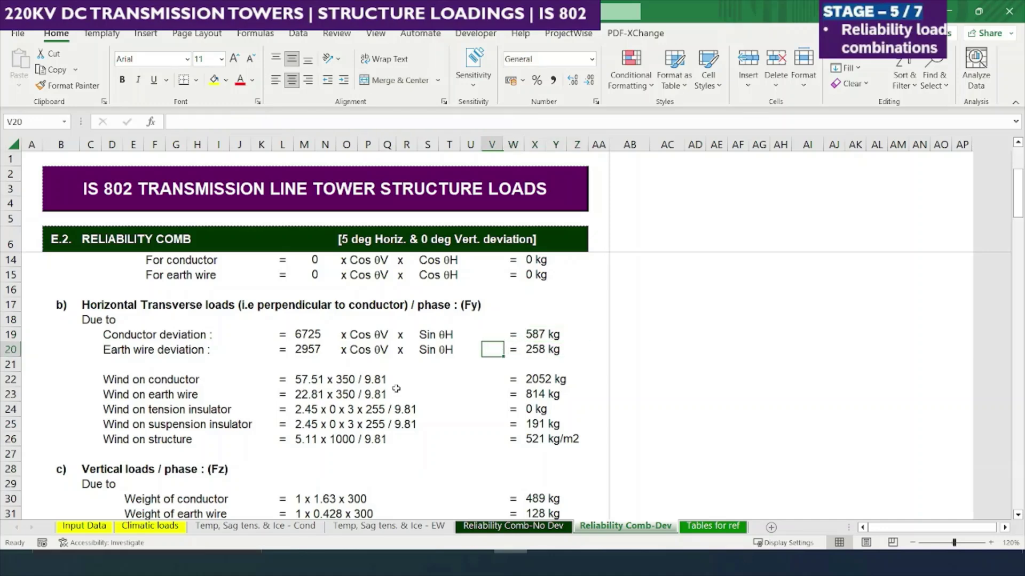
{"action": "scroll", "coordinate": [427, 405], "scroll_direction": "up", "scroll_amount": 2}
{"action": "left_click", "coordinate": [450, 483]}
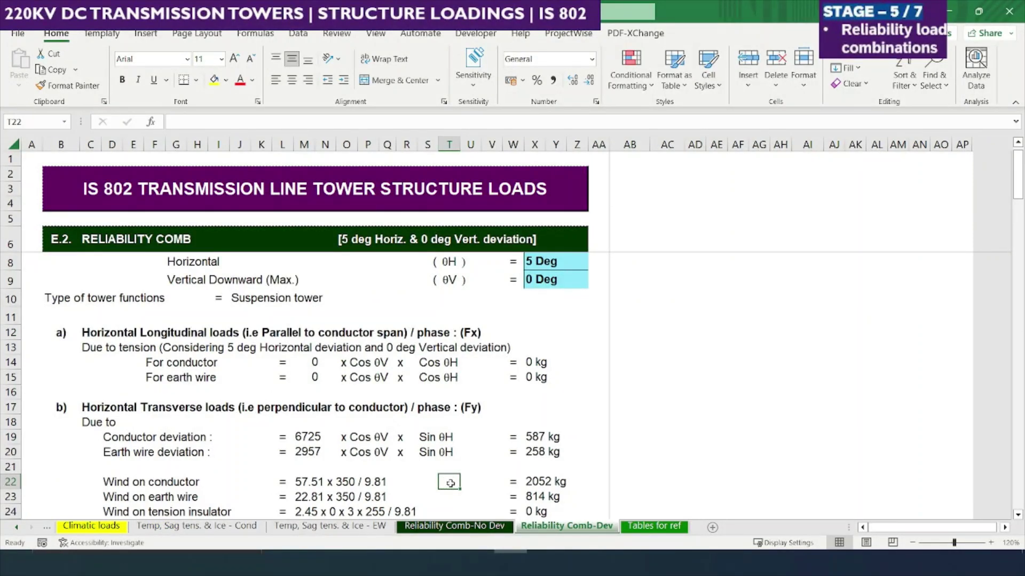
{"action": "left_click", "coordinate": [535, 448]}
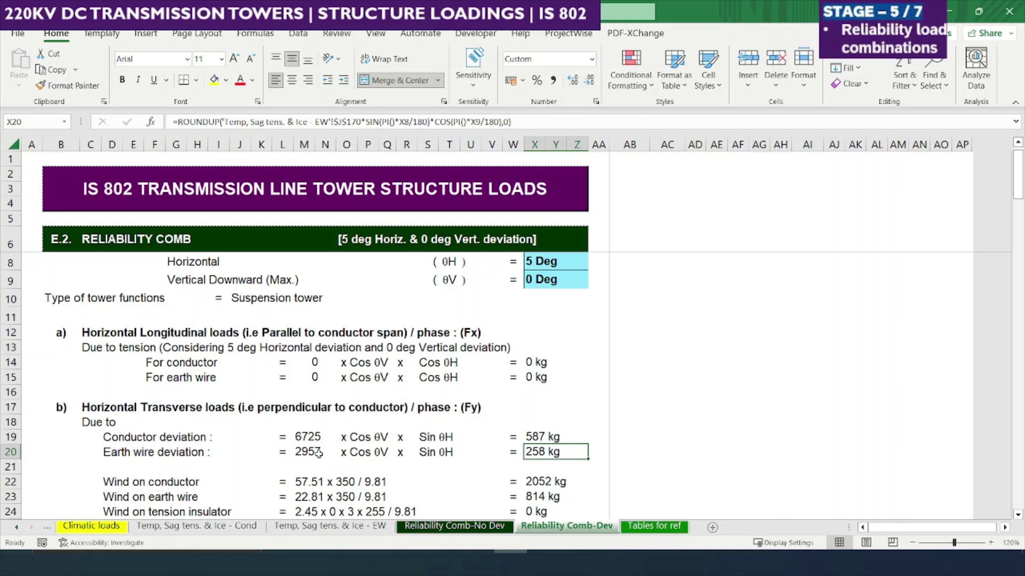
{"action": "left_click", "coordinate": [320, 450]}
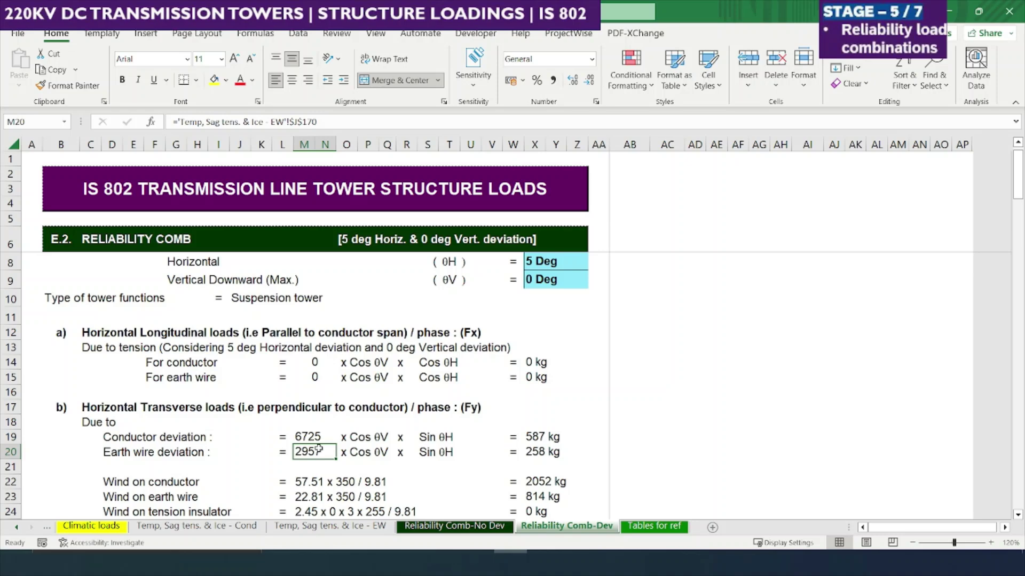
Check the case 1 tensions in the conductor and earthwire sag tension summary tables
{"action": "key", "text": "ctrl+Page_Up"}
{"action": "key", "text": "ctrl+Page_Up"}
{"action": "key", "text": "ctrl+Page_Up"}
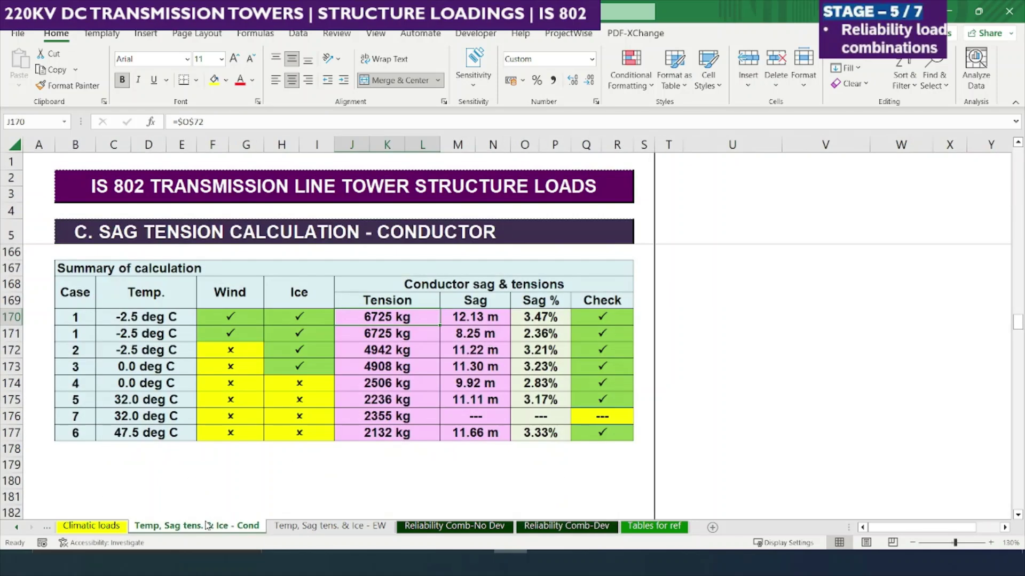
{"action": "left_click", "coordinate": [374, 535]}
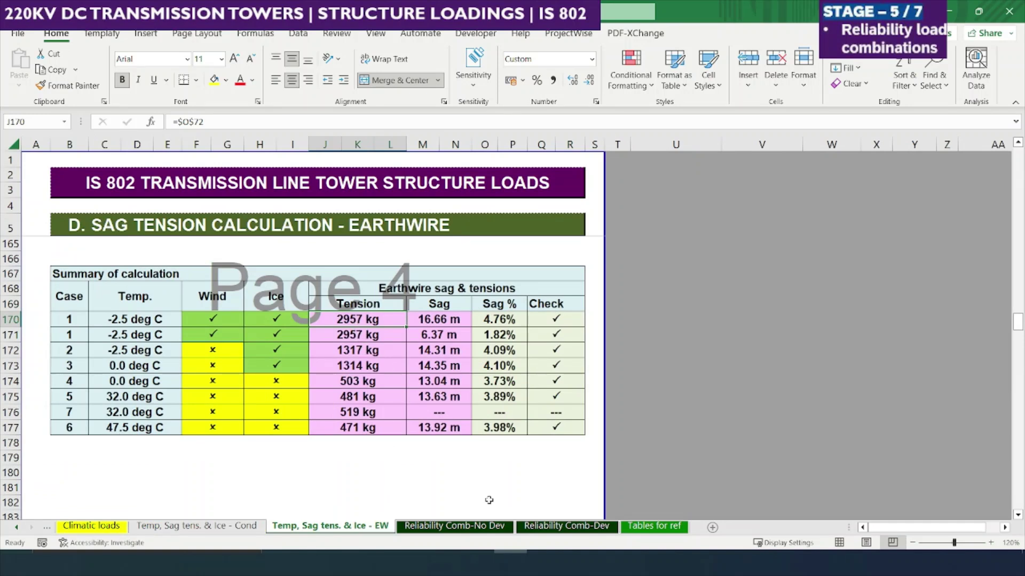
Examine how the conductor deviation load formula on the Reliability Comb-Dev sheet uses the two deviation angles
{"action": "left_click", "coordinate": [549, 527]}
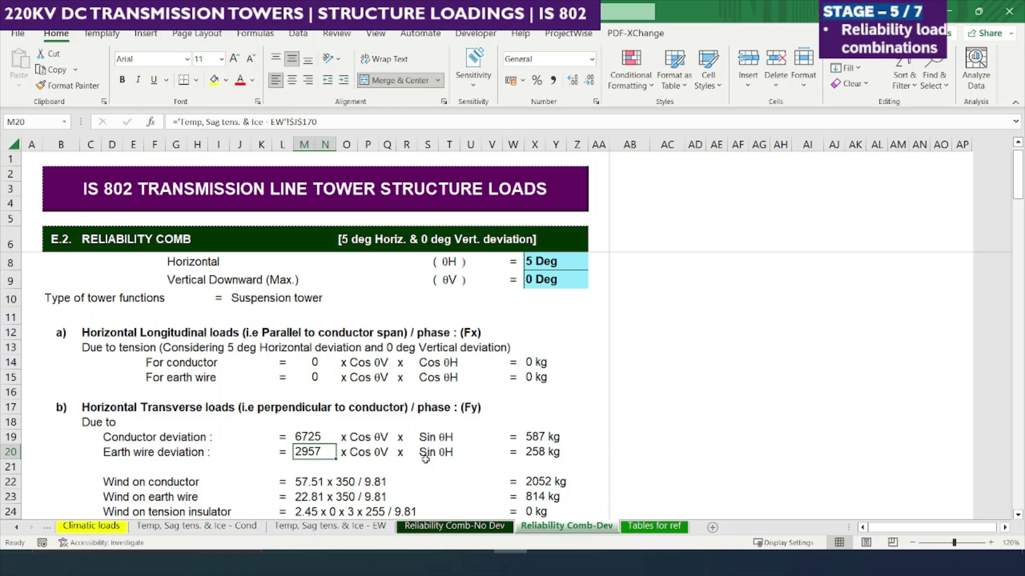
{"action": "double_click", "coordinate": [529, 438]}
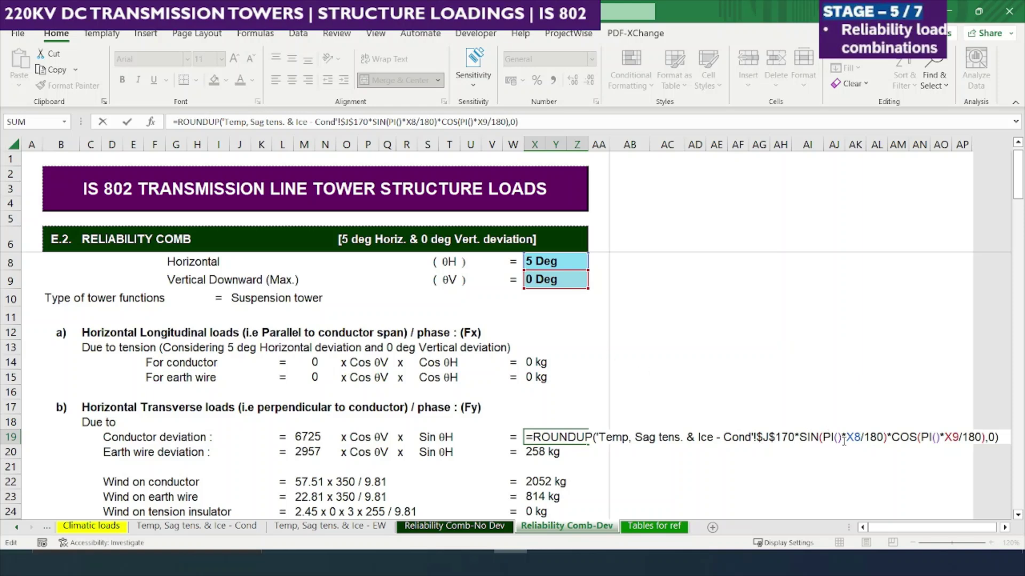
{"action": "key", "text": "Escape"}
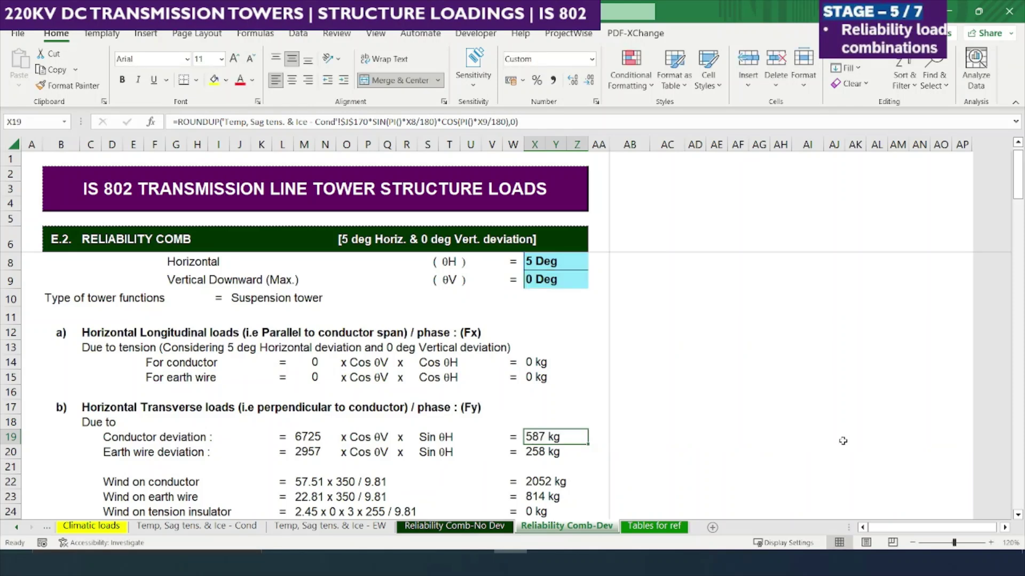
Review the transverse wind loads and the vertical loads per phase on the Reliability Comb-Dev sheet
{"action": "key", "text": "Down"}
{"action": "key", "text": "Down"}
{"action": "key", "text": "Down"}
{"action": "key", "text": "Down"}
{"action": "key", "text": "Down"}
{"action": "key", "text": "Down"}
{"action": "key", "text": "Down"}
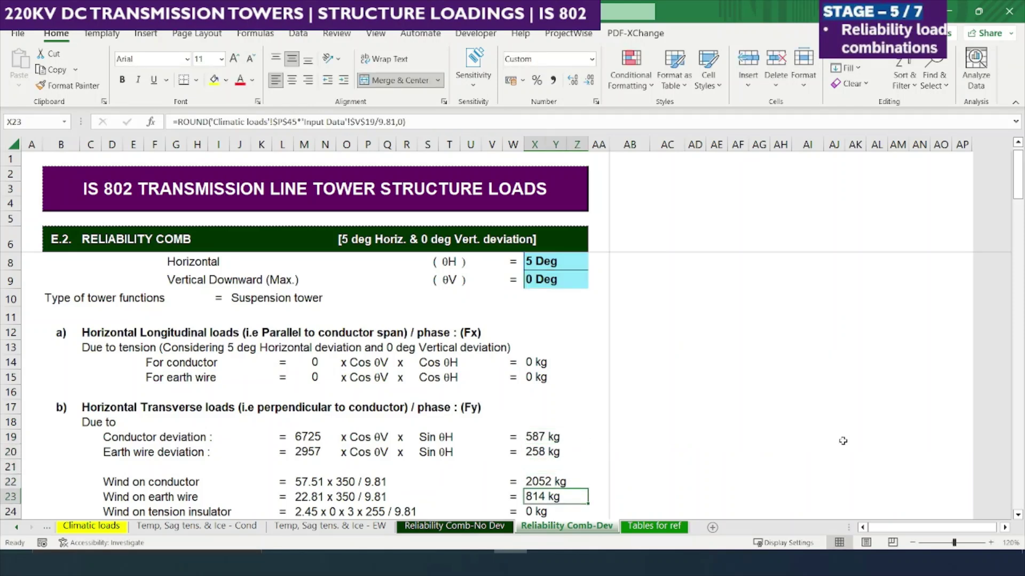
{"action": "key", "text": "Down"}
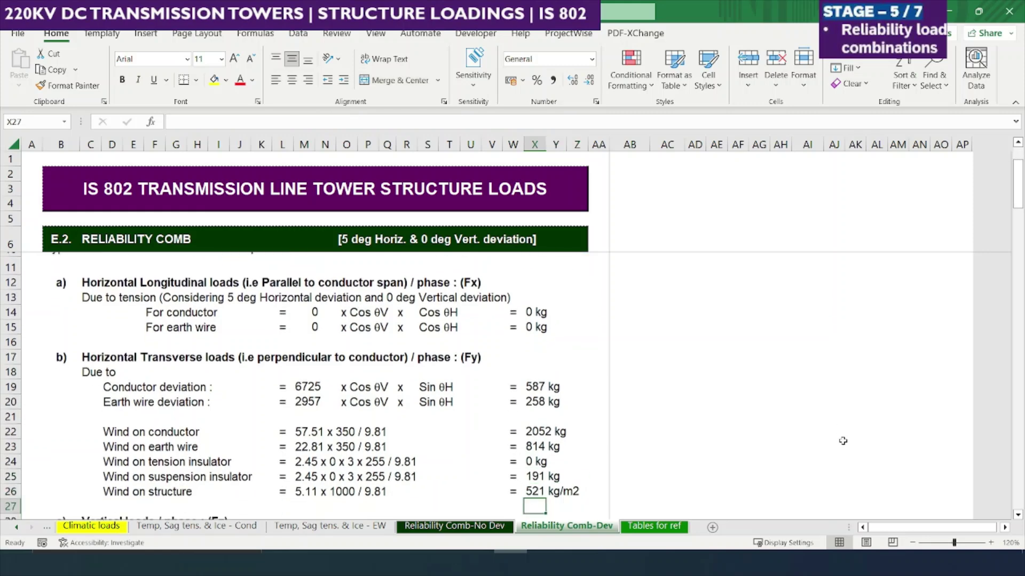
{"action": "key", "text": "Down"}
{"action": "key", "text": "Down"}
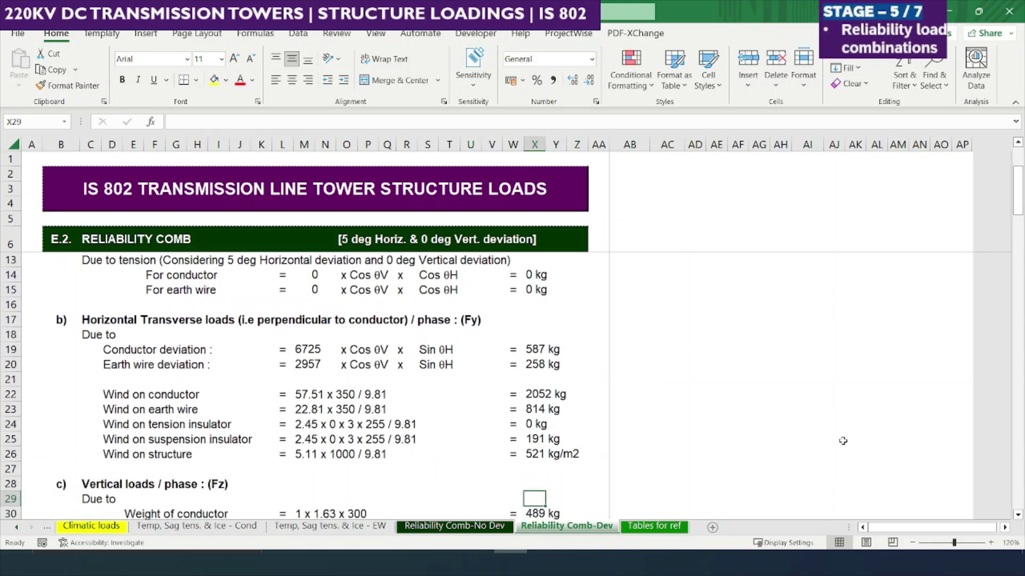
{"action": "key", "text": "Up"}
{"action": "key", "text": "Up"}
{"action": "key", "text": "Up"}
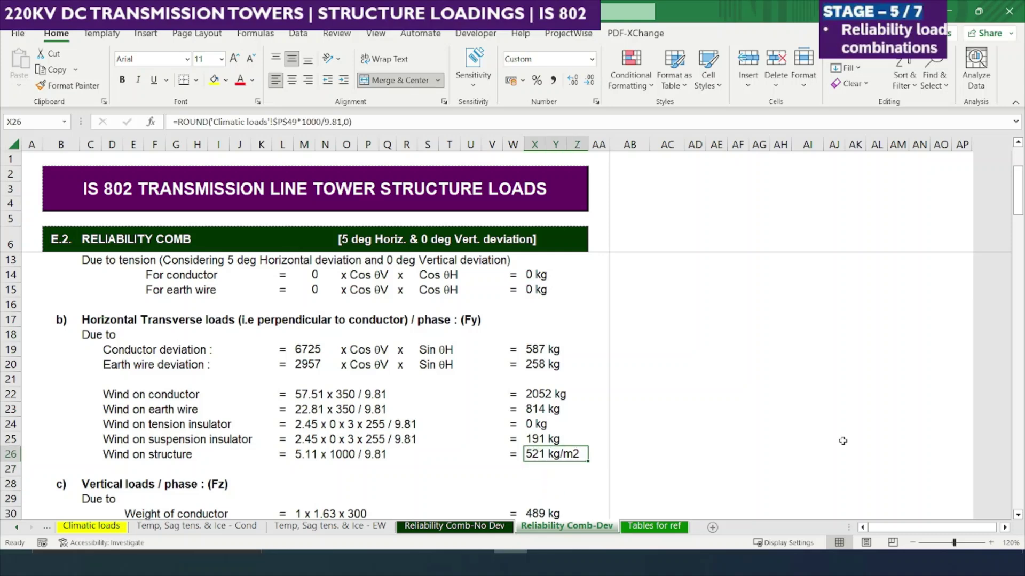
{"action": "key", "text": "Down"}
{"action": "key", "text": "Down"}
{"action": "key", "text": "Down"}
{"action": "key", "text": "Down"}
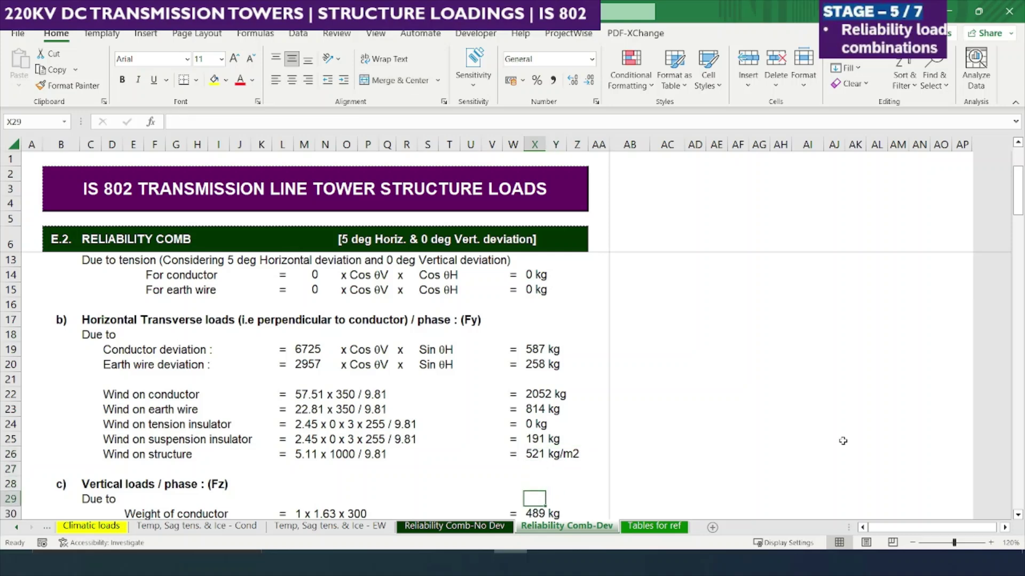
{"action": "key", "text": "Down"}
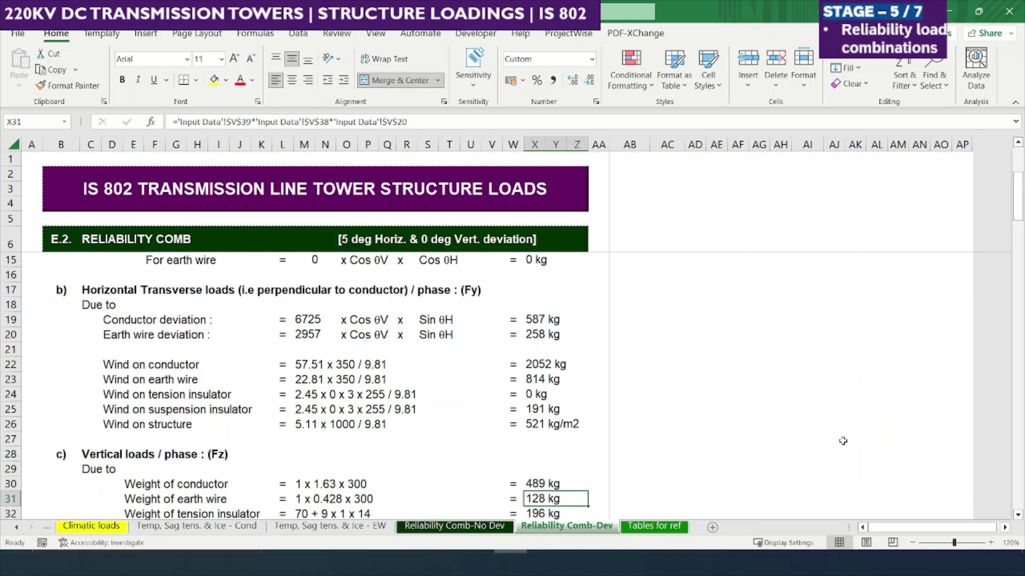
{"action": "key", "text": "Down"}
{"action": "key", "text": "Down"}
{"action": "key", "text": "Down"}
{"action": "key", "text": "Down"}
{"action": "key", "text": "Down"}
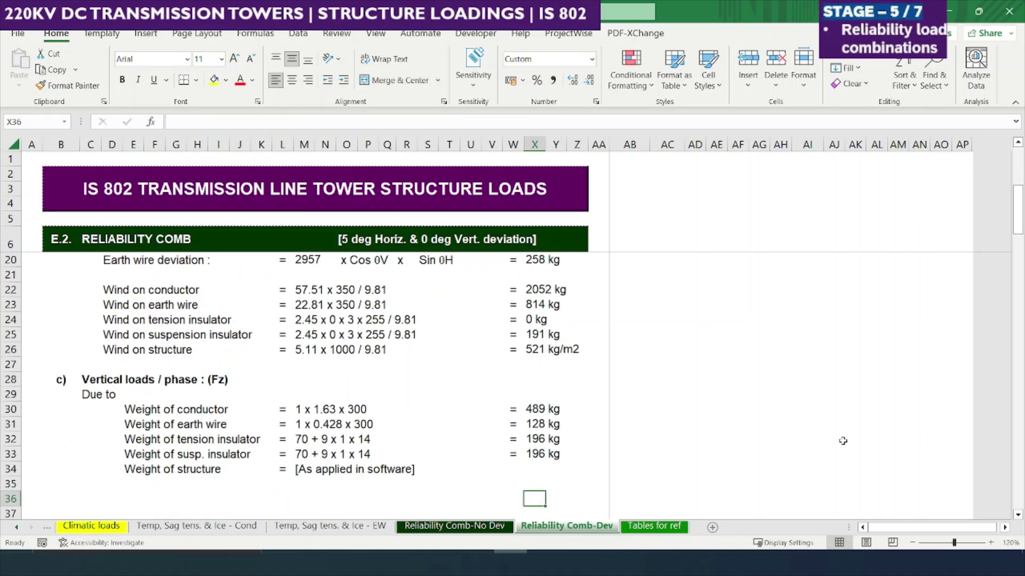
Recheck the conductor and earth wire deviation loads and the horizontal longitudinal tension loads for the suspension tower
{"action": "key", "text": "Up"}
{"action": "key", "text": "Up"}
{"action": "key", "text": "Up"}
{"action": "key", "text": "Up"}
{"action": "key", "text": "Up"}
{"action": "key", "text": "Up"}
{"action": "key", "text": "Up"}
{"action": "key", "text": "Up"}
{"action": "key", "text": "Up"}
{"action": "key", "text": "Up"}
{"action": "key", "text": "Up"}
{"action": "key", "text": "Up"}
{"action": "key", "text": "Up"}
{"action": "key", "text": "Up"}
{"action": "key", "text": "Up"}
{"action": "key", "text": "Up"}
{"action": "key", "text": "Up"}
{"action": "key", "text": "Up"}
{"action": "key", "text": "Up"}
{"action": "key", "text": "Up"}
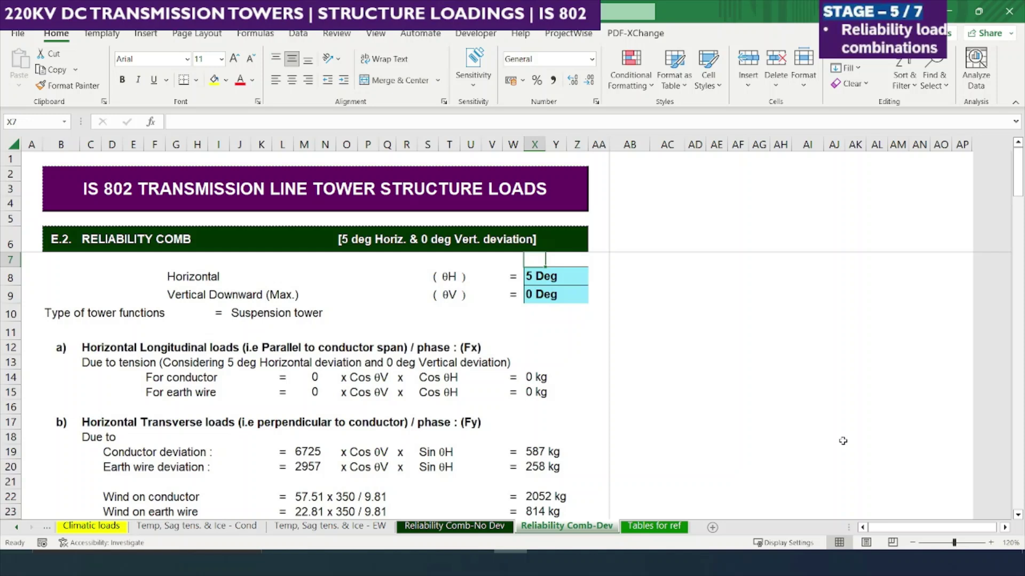
{"action": "key", "text": "Down"}
{"action": "key", "text": "Down"}
{"action": "key", "text": "Down"}
{"action": "key", "text": "Down"}
{"action": "key", "text": "Down"}
{"action": "key", "text": "Down"}
{"action": "key", "text": "Down"}
{"action": "key", "text": "Down"}
{"action": "key", "text": "Down"}
{"action": "key", "text": "Down"}
{"action": "key", "text": "Down"}
{"action": "key", "text": "Down"}
{"action": "key", "text": "Down"}
{"action": "key", "text": "Down"}
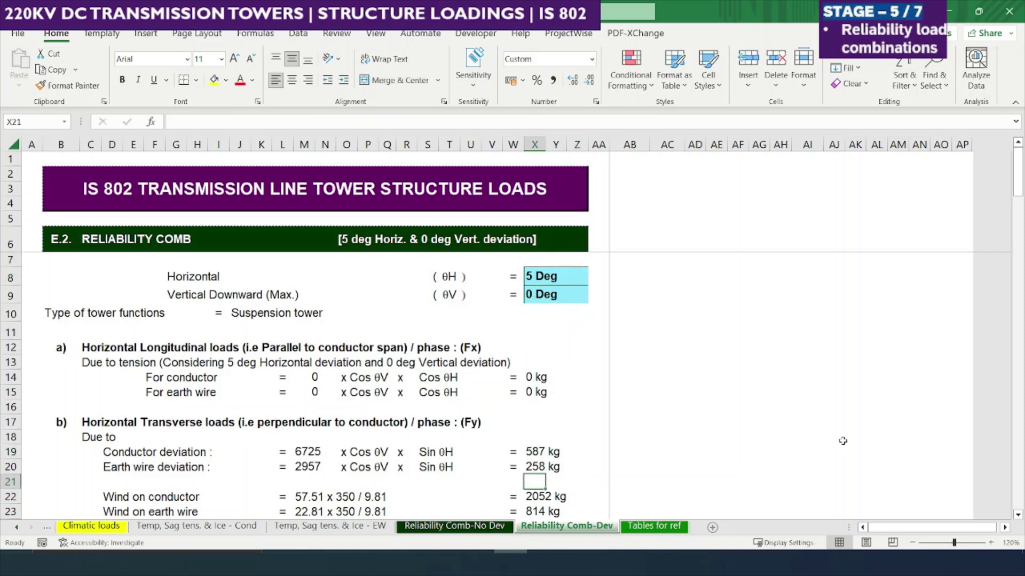
{"action": "key", "text": "Up"}
{"action": "key", "text": "Up"}
{"action": "key", "text": "Up"}
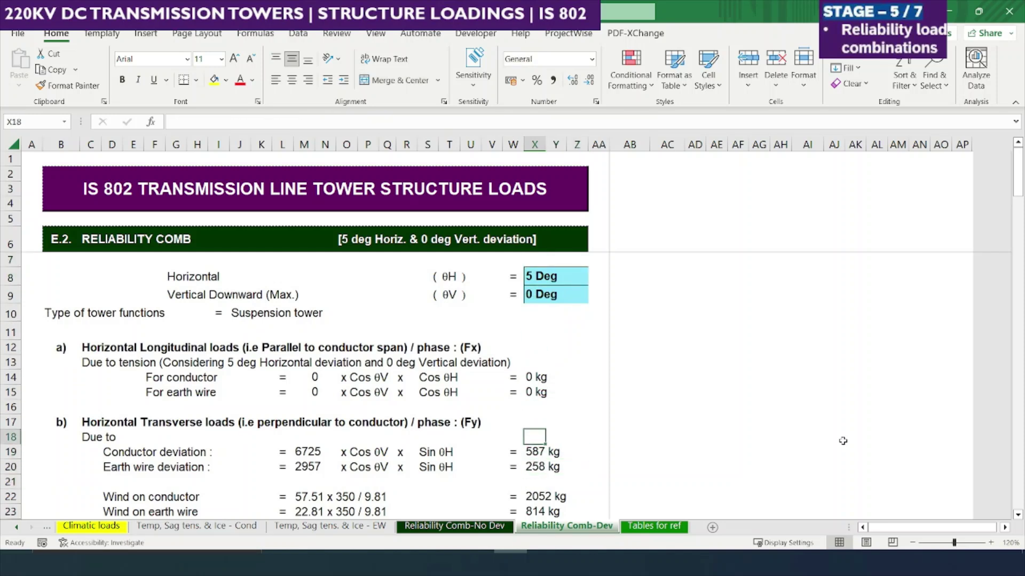
{"action": "key", "text": "Up"}
{"action": "key", "text": "Up"}
{"action": "key", "text": "Up"}
{"action": "key", "text": "Up"}
{"action": "key", "text": "Up"}
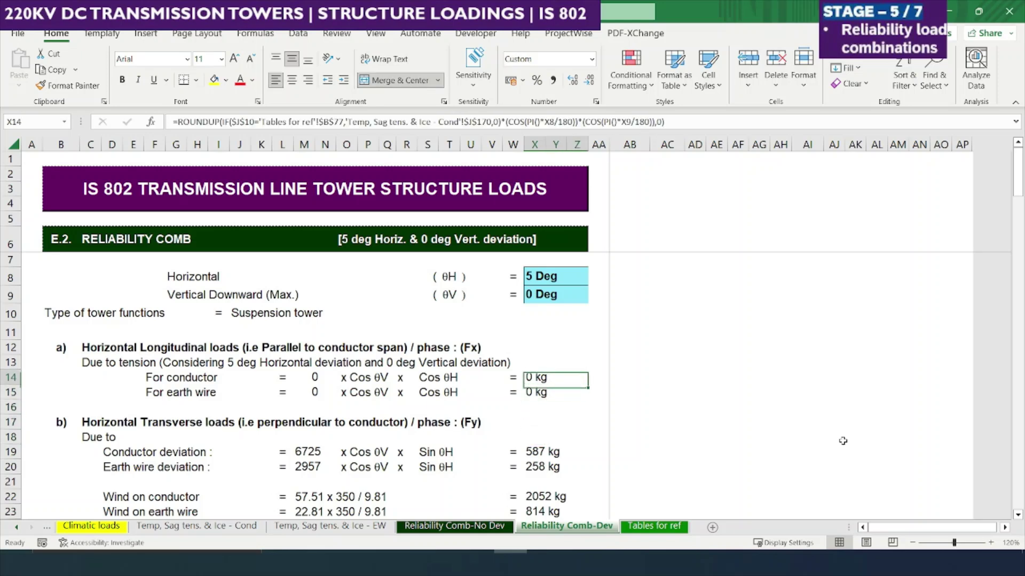
{"action": "key", "text": "Down"}
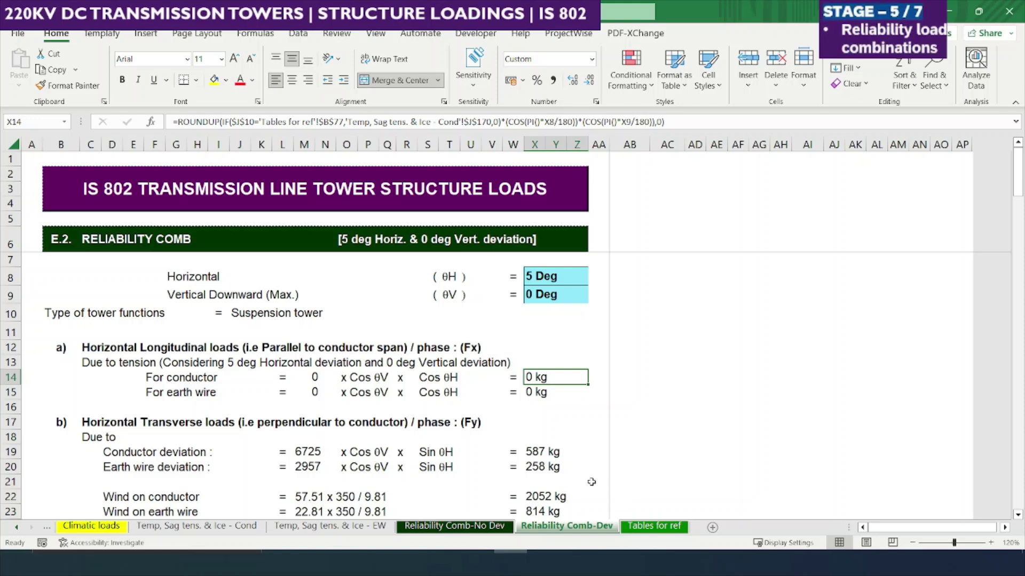
Change the type of tower functions on the Input Data sheet to Dead End towers
{"action": "left_click", "coordinate": [78, 531]}
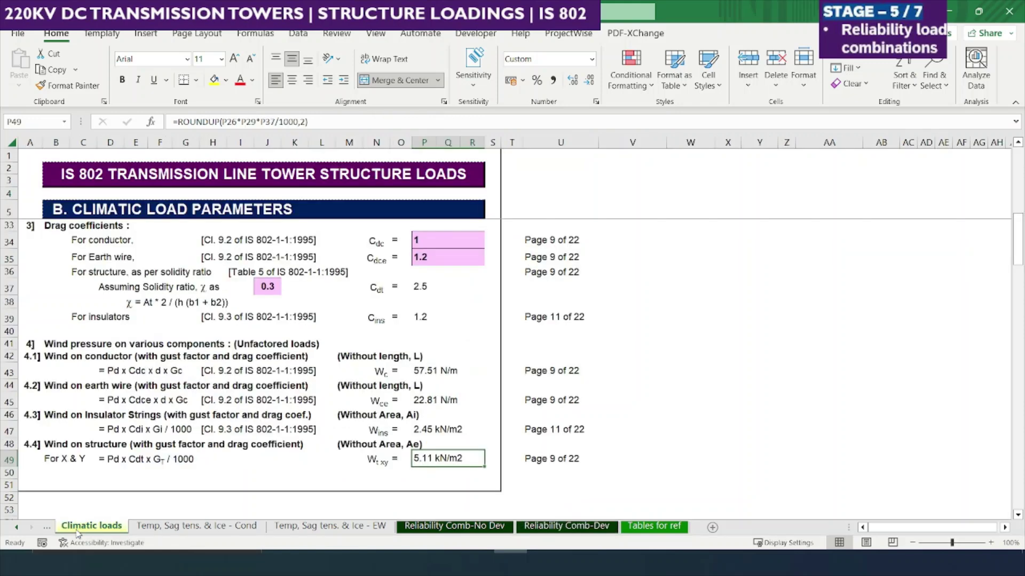
{"action": "left_click", "coordinate": [16, 527]}
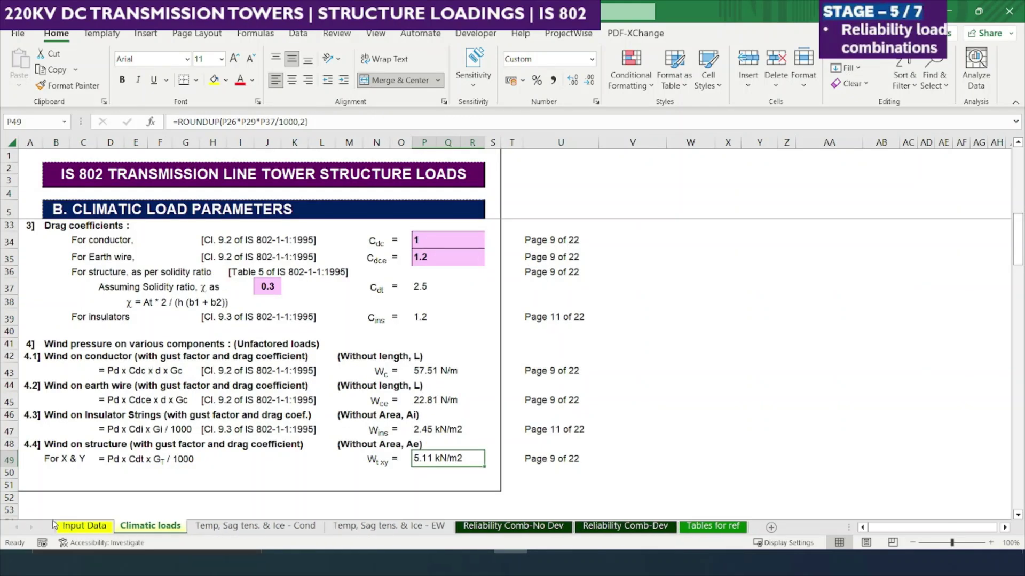
{"action": "left_click", "coordinate": [74, 526]}
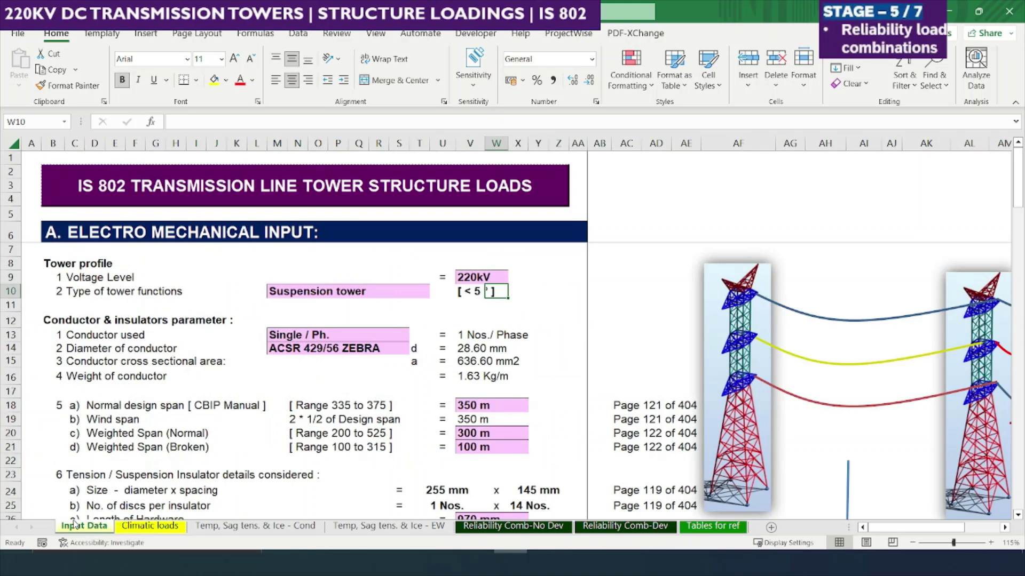
{"action": "left_click", "coordinate": [404, 292]}
{"action": "left_click", "coordinate": [435, 292]}
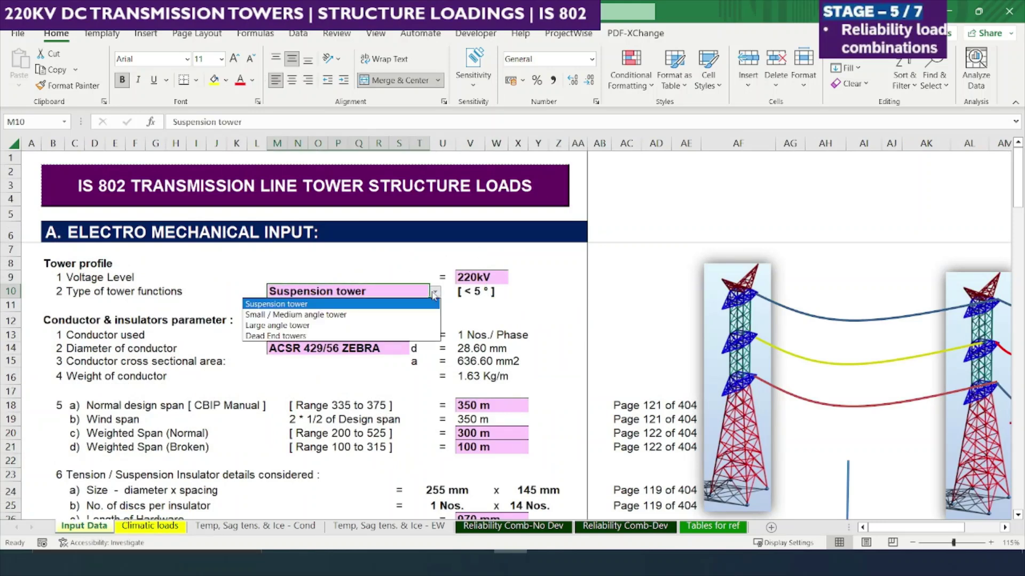
{"action": "left_click", "coordinate": [365, 337]}
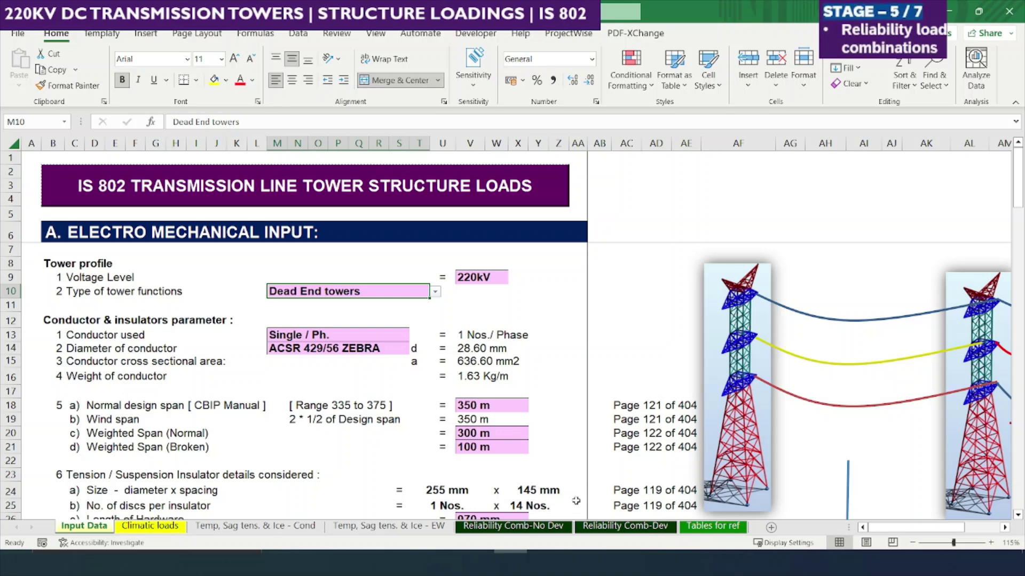
Examine the cosine terms in the conductor's horizontal longitudinal load for the dead end tower on the Reliability Comb-Dev sheet
{"action": "left_click", "coordinate": [604, 527]}
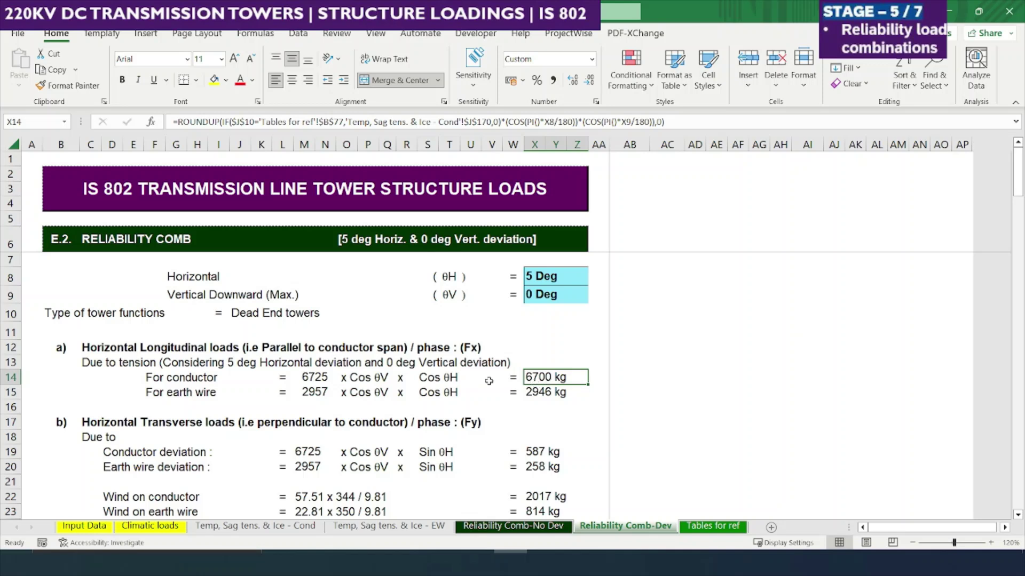
{"action": "left_click", "coordinate": [374, 380]}
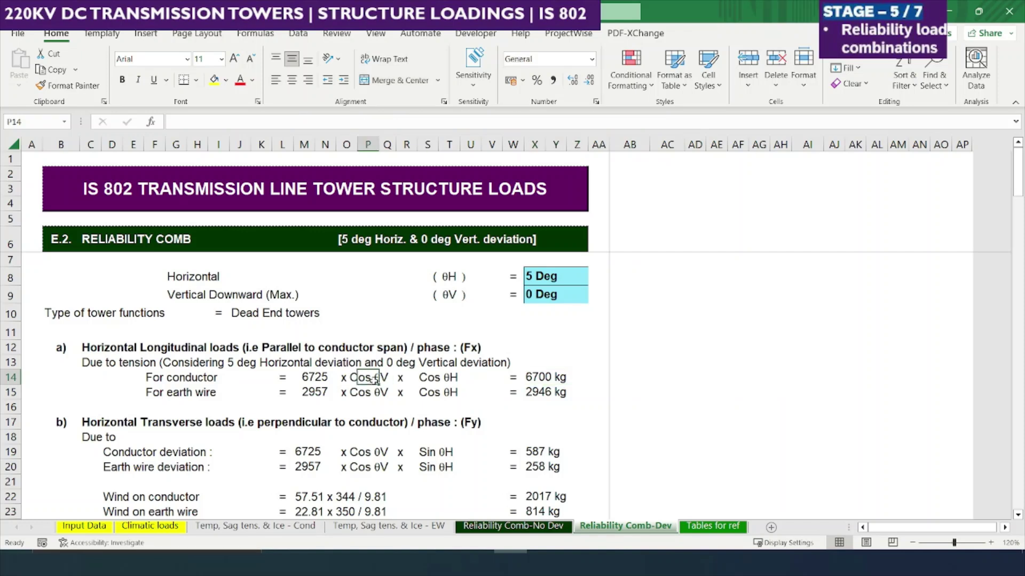
{"action": "left_click", "coordinate": [438, 378]}
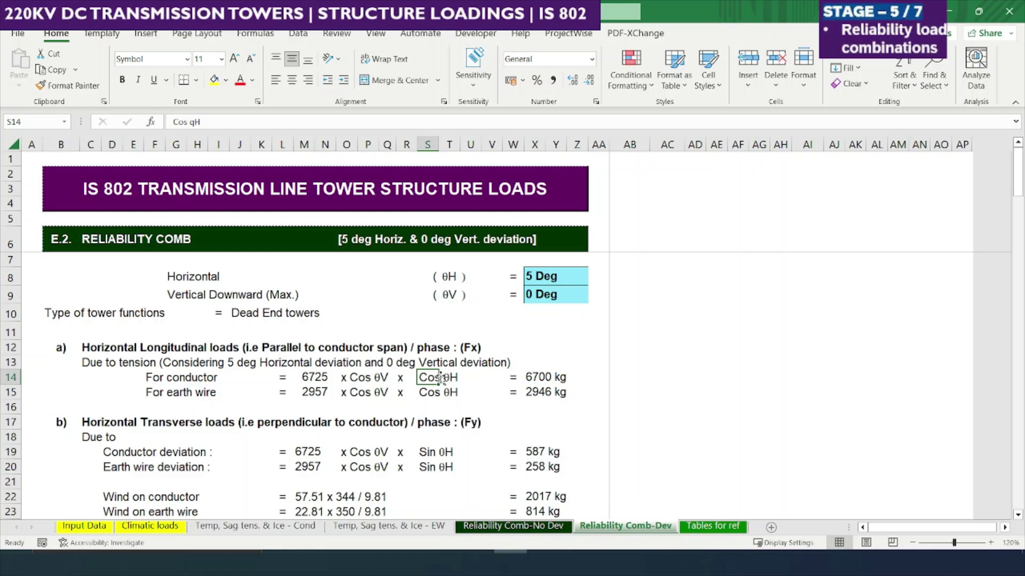
Set the horizontal deviation angle on the Reliability Comb-Dev sheet to 10 degrees
{"action": "left_click", "coordinate": [549, 275]}
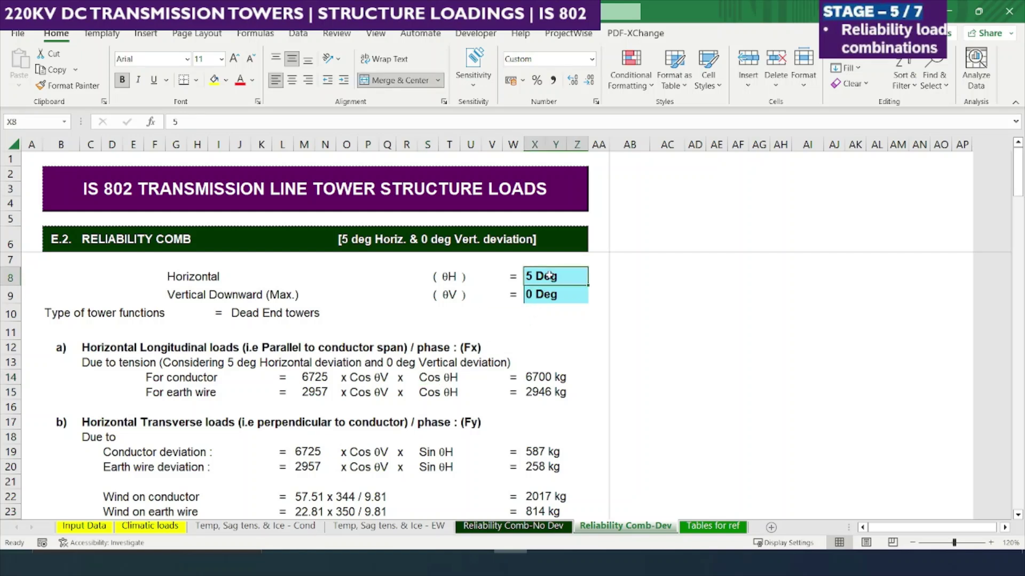
{"action": "type", "text": "10"}
{"action": "key", "text": "Return"}
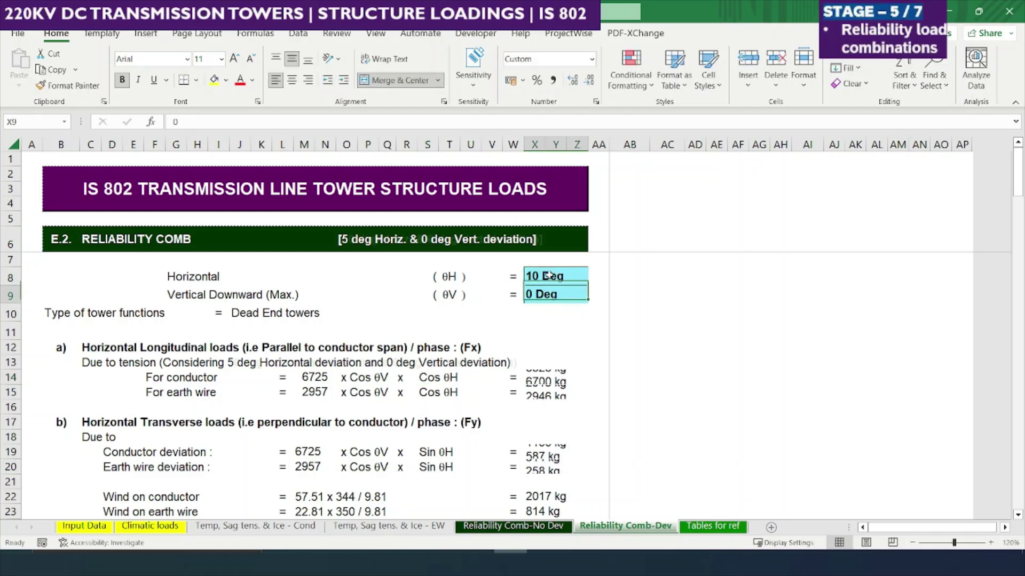
Return the horizontal deviation angle to 5 degrees
{"action": "left_click", "coordinate": [550, 276]}
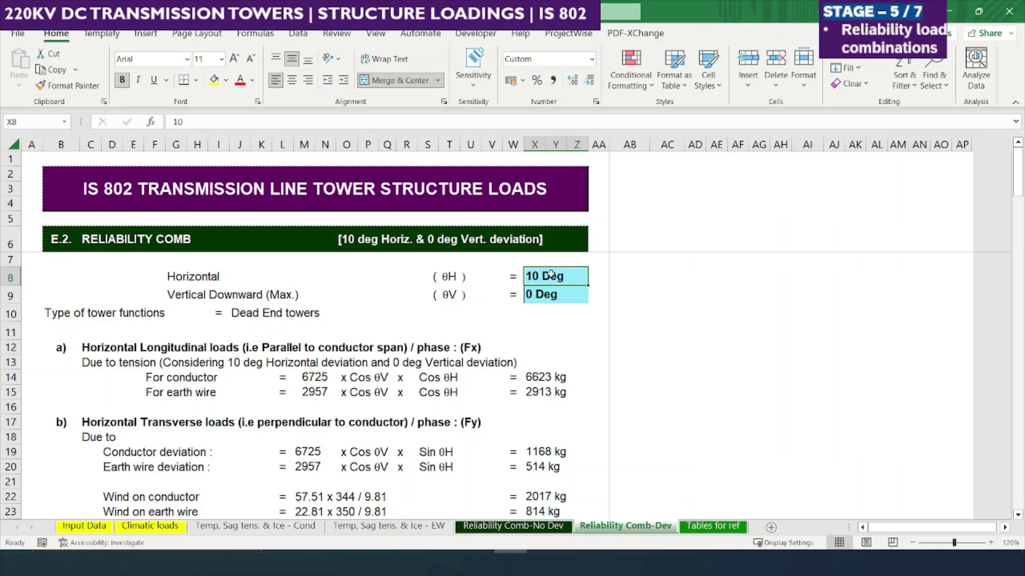
{"action": "type", "text": "5"}
{"action": "key", "text": "Return"}
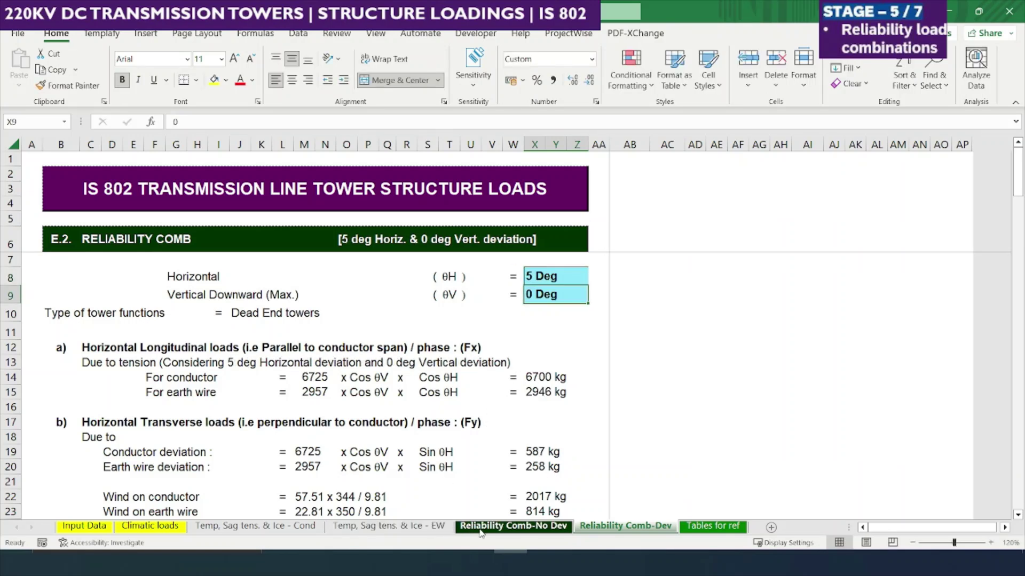
Review the horizontal transverse loads and the vertical loads per phase for the dead end tower
{"action": "left_click", "coordinate": [591, 486]}
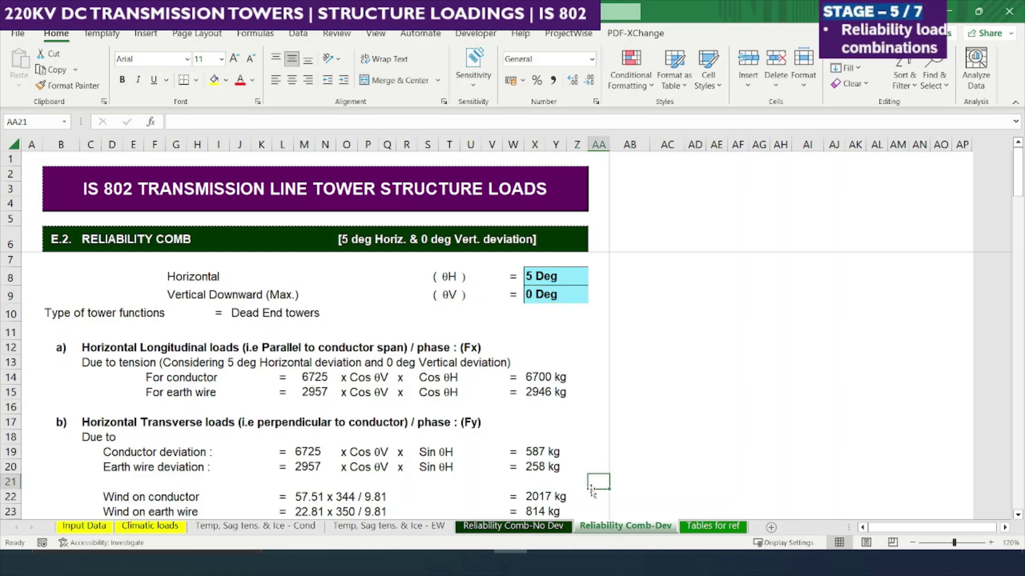
{"action": "key", "text": "Down"}
{"action": "key", "text": "Down"}
{"action": "key", "text": "Down"}
{"action": "key", "text": "Down"}
{"action": "key", "text": "Down"}
{"action": "key", "text": "Down"}
{"action": "key", "text": "Down"}
{"action": "key", "text": "Down"}
{"action": "key", "text": "Down"}
{"action": "key", "text": "Down"}
{"action": "key", "text": "Down"}
{"action": "key", "text": "Down"}
{"action": "key", "text": "Down"}
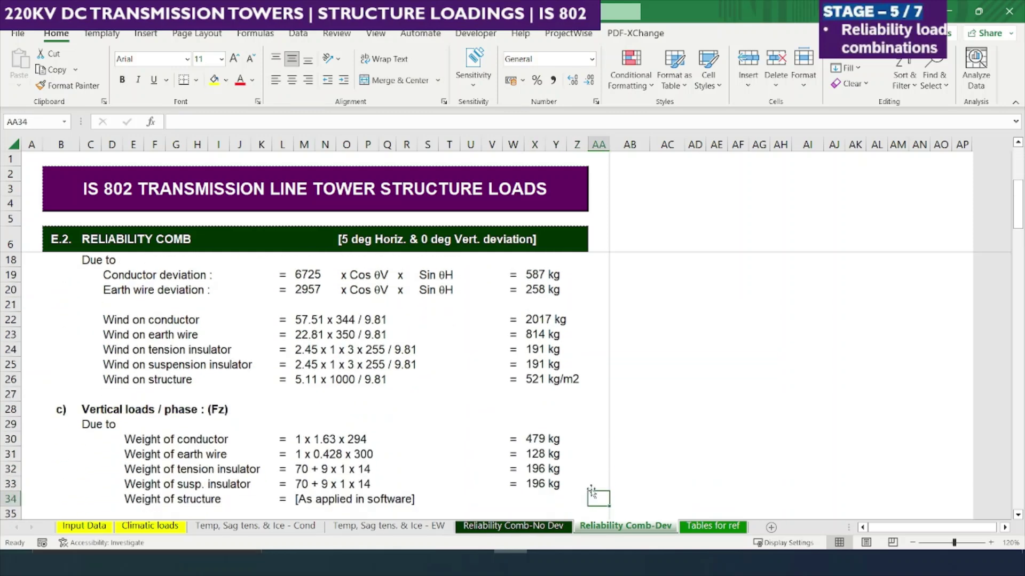
{"action": "key", "text": "Down"}
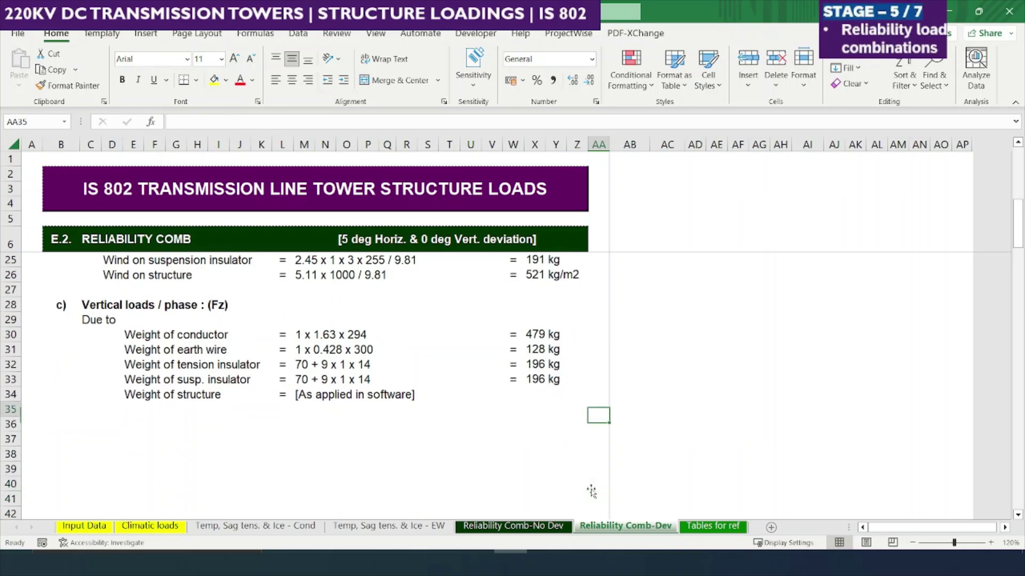
Recheck the dead end tower's longitudinal tension loads and the deviation angles at the start of the Reliability Comb-Dev sheet
{"action": "key", "text": "Up"}
{"action": "key", "text": "Up"}
{"action": "key", "text": "Up"}
{"action": "key", "text": "Up"}
{"action": "key", "text": "Up"}
{"action": "key", "text": "Up"}
{"action": "key", "text": "Up"}
{"action": "key", "text": "Up"}
{"action": "key", "text": "Up"}
{"action": "key", "text": "Up"}
{"action": "key", "text": "Up"}
{"action": "key", "text": "Up"}
{"action": "key", "text": "Up"}
{"action": "key", "text": "Up"}
{"action": "key", "text": "Up"}
{"action": "key", "text": "Up"}
{"action": "key", "text": "Up"}
{"action": "key", "text": "Up"}
{"action": "key", "text": "Up"}
{"action": "key", "text": "Up"}
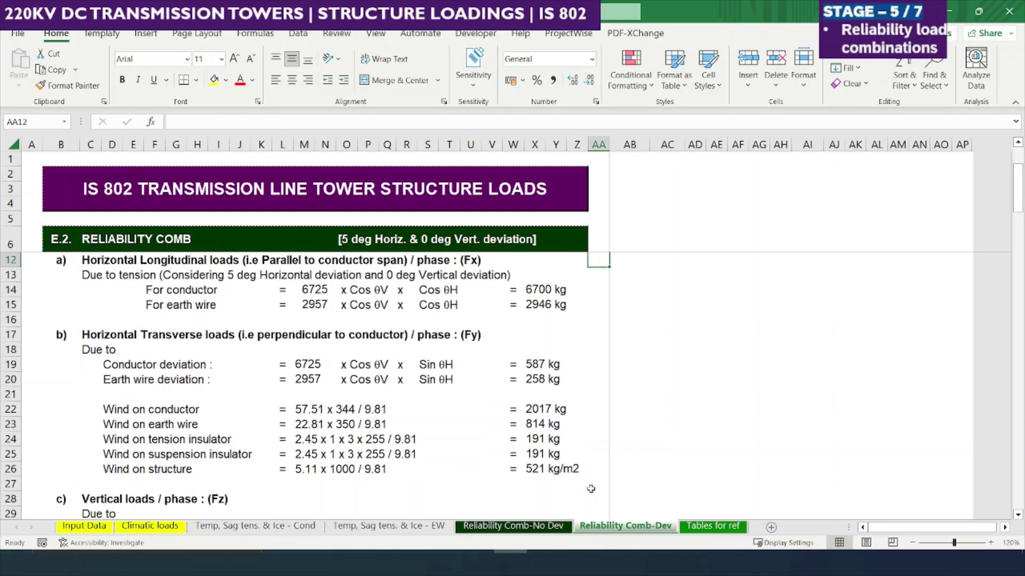
{"action": "key", "text": "Up"}
{"action": "key", "text": "Up"}
{"action": "key", "text": "Up"}
{"action": "key", "text": "Up"}
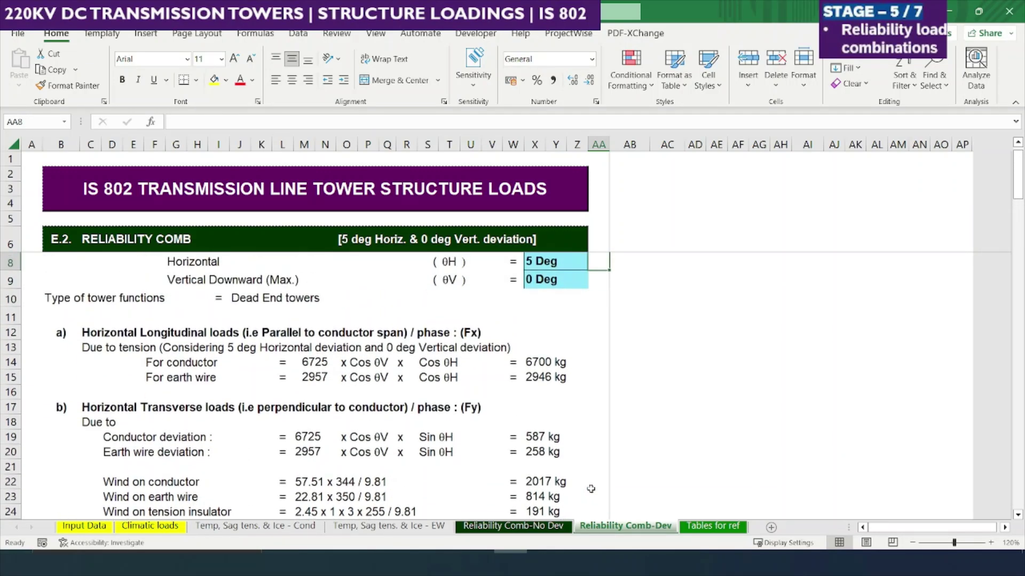
{"action": "key", "text": "Up"}
{"action": "key", "text": "Up"}
{"action": "key", "text": "Up"}
{"action": "key", "text": "Up"}
{"action": "key", "text": "Up"}
{"action": "key", "text": "Up"}
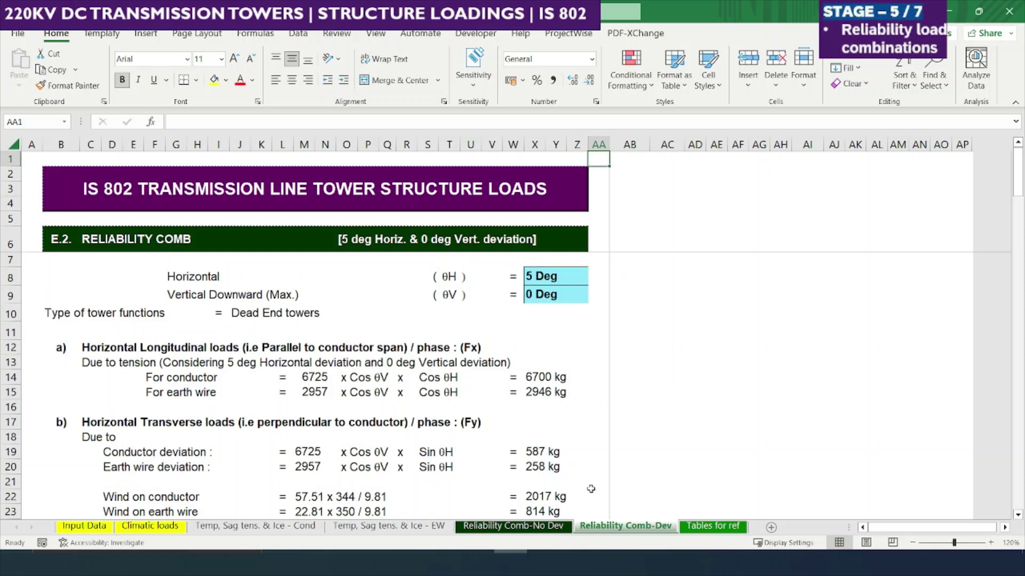
{"action": "key", "text": "Down"}
{"action": "key", "text": "Down"}
{"action": "key", "text": "Down"}
{"action": "key", "text": "Down"}
{"action": "key", "text": "Down"}
{"action": "key", "text": "Down"}
{"action": "key", "text": "Down"}
{"action": "key", "text": "Down"}
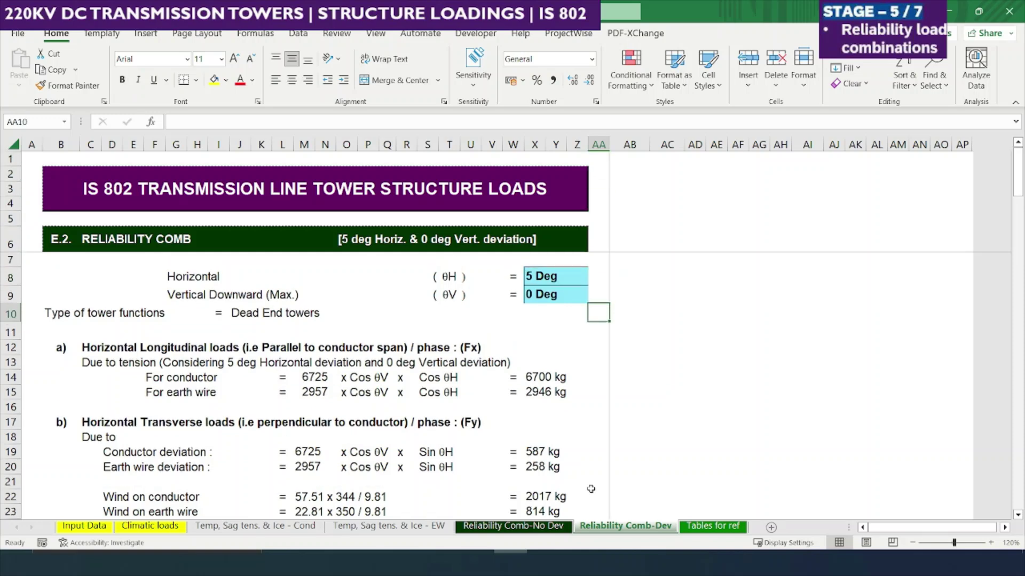
{"action": "left_click", "coordinate": [647, 427]}
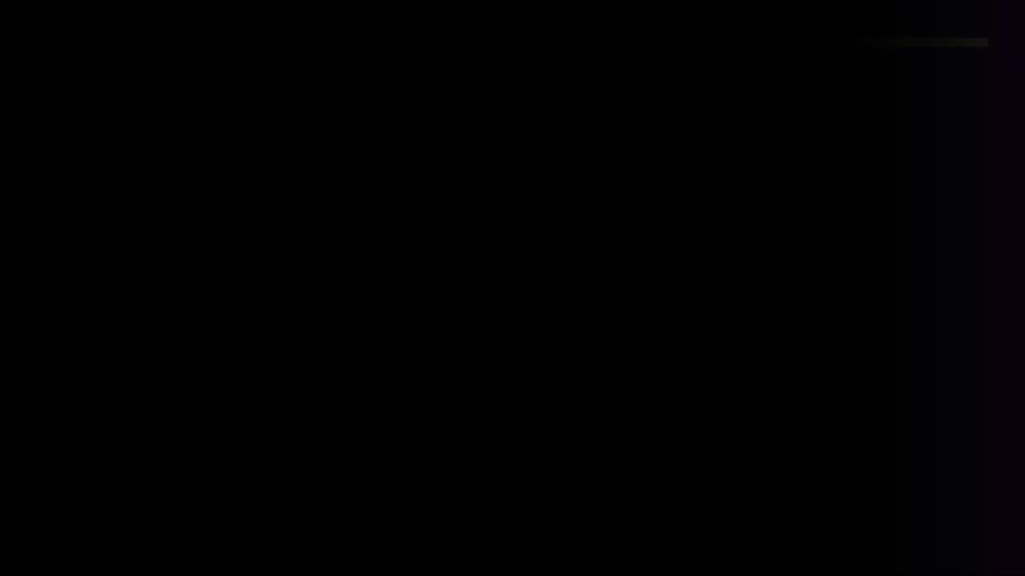